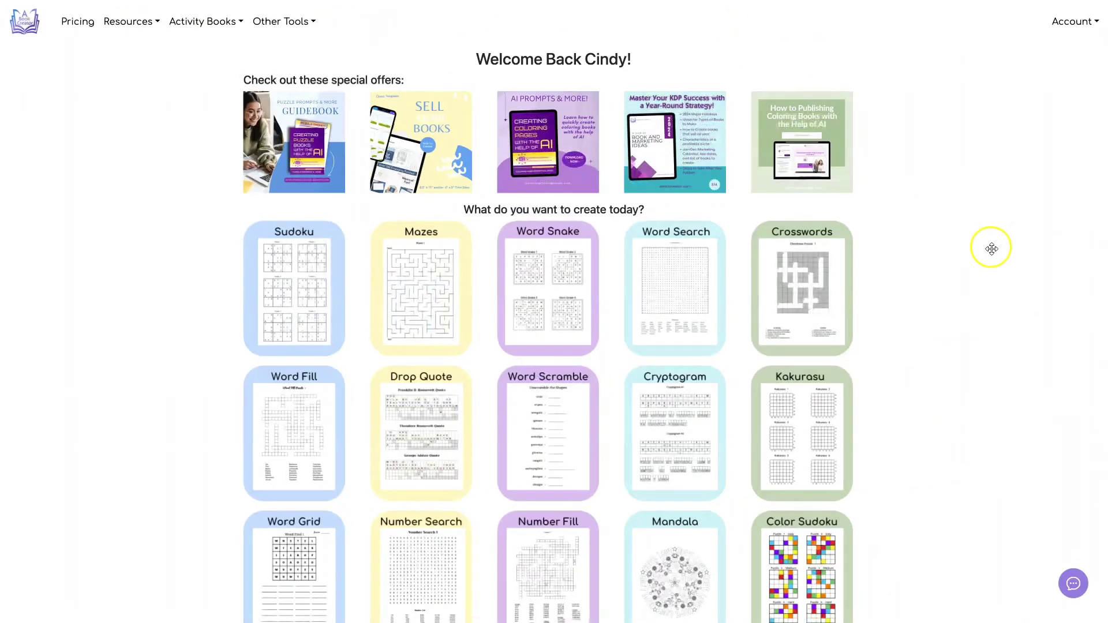
- Launch the Planner Creator Tool from the Other Tools list
{"action": "left_click", "coordinate": [301, 24]}
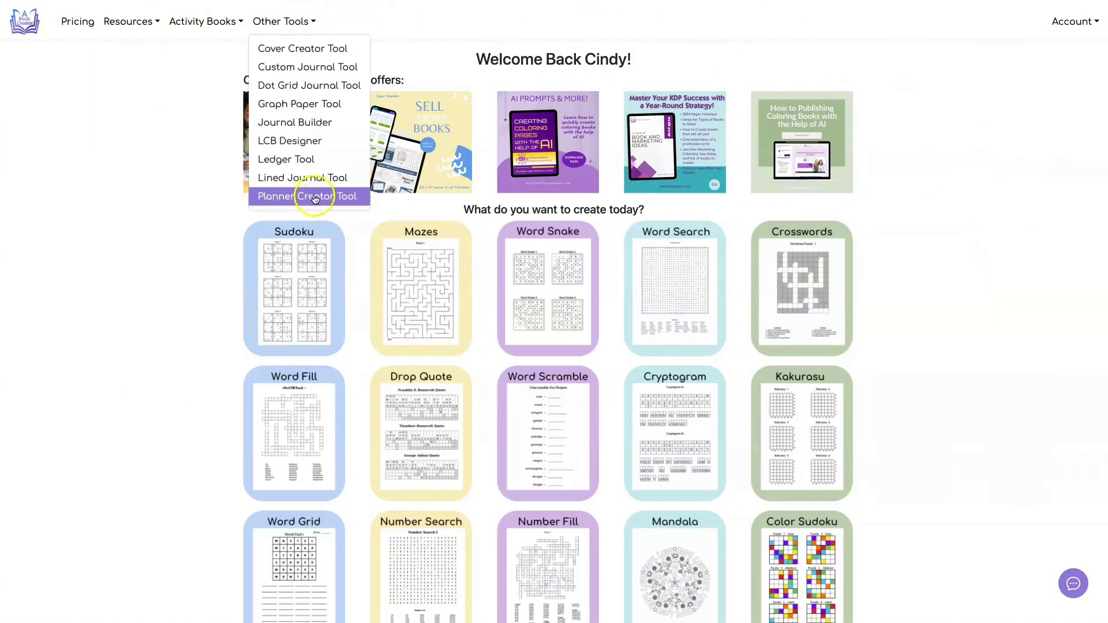
{"action": "left_click", "coordinate": [238, 202]}
{"action": "scroll", "coordinate": [609, 198], "scroll_direction": "down", "scroll_amount": 9}
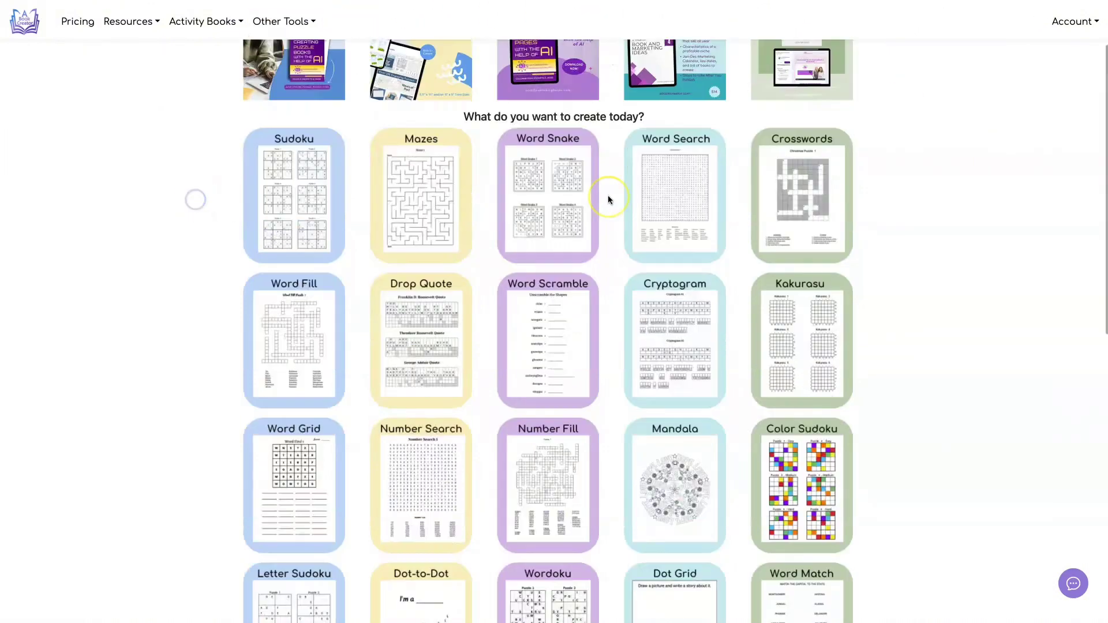
{"action": "scroll", "coordinate": [608, 199], "scroll_direction": "down", "scroll_amount": 1}
{"action": "left_click", "coordinate": [554, 405]}
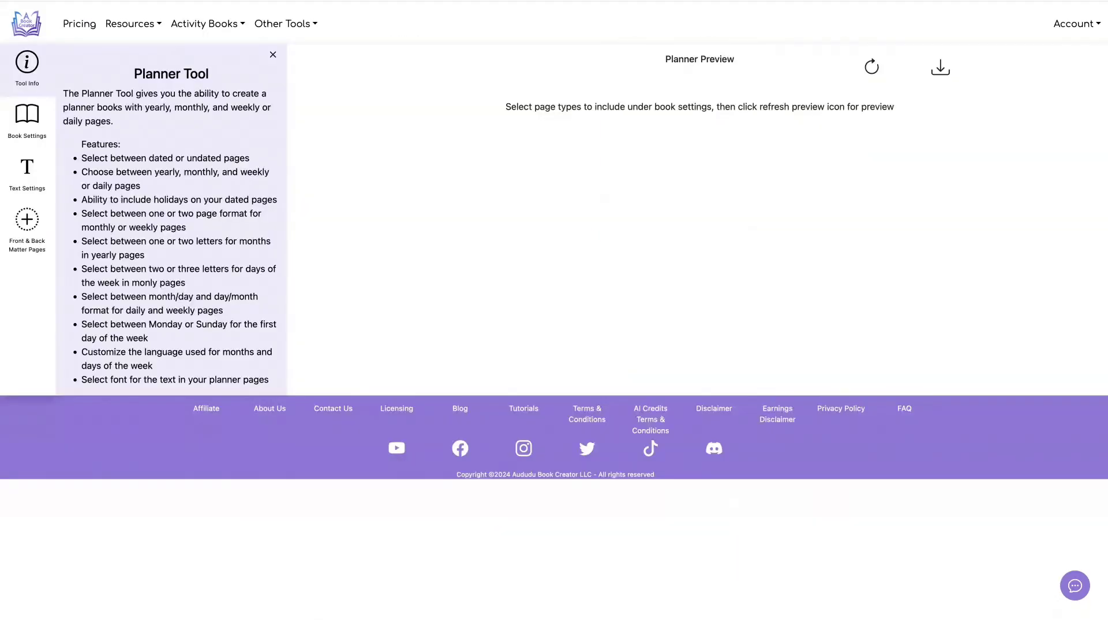
- Set the planner's trim size to 8.5″ X 11″ in Book Settings
{"action": "left_click", "coordinate": [25, 115]}
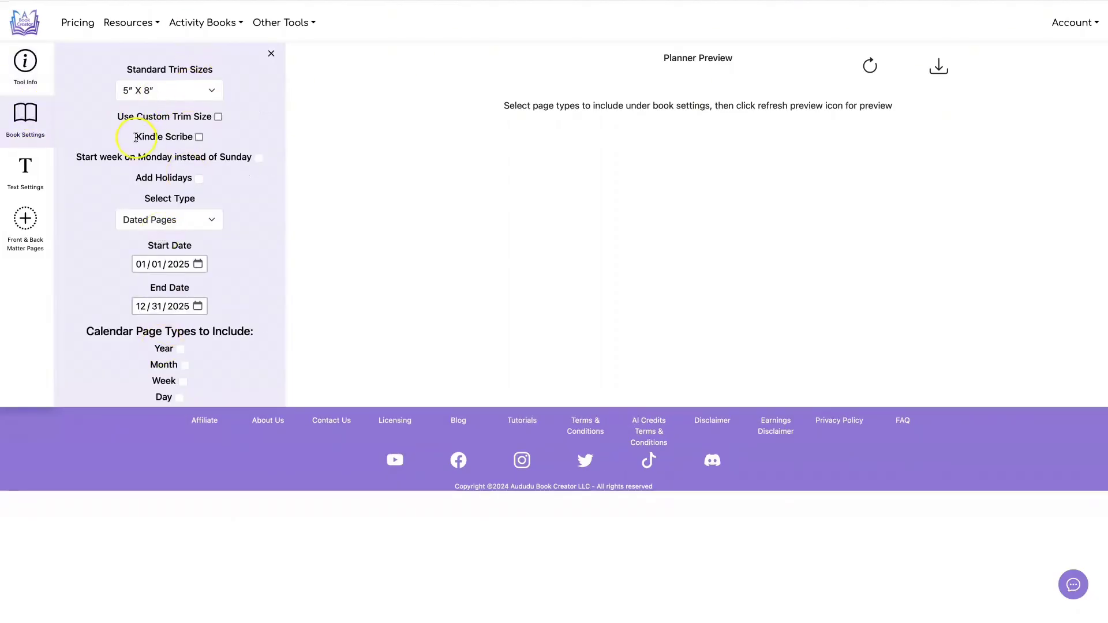
{"action": "left_click_drag", "start_coordinate": [137, 136], "coordinate": [193, 137]}
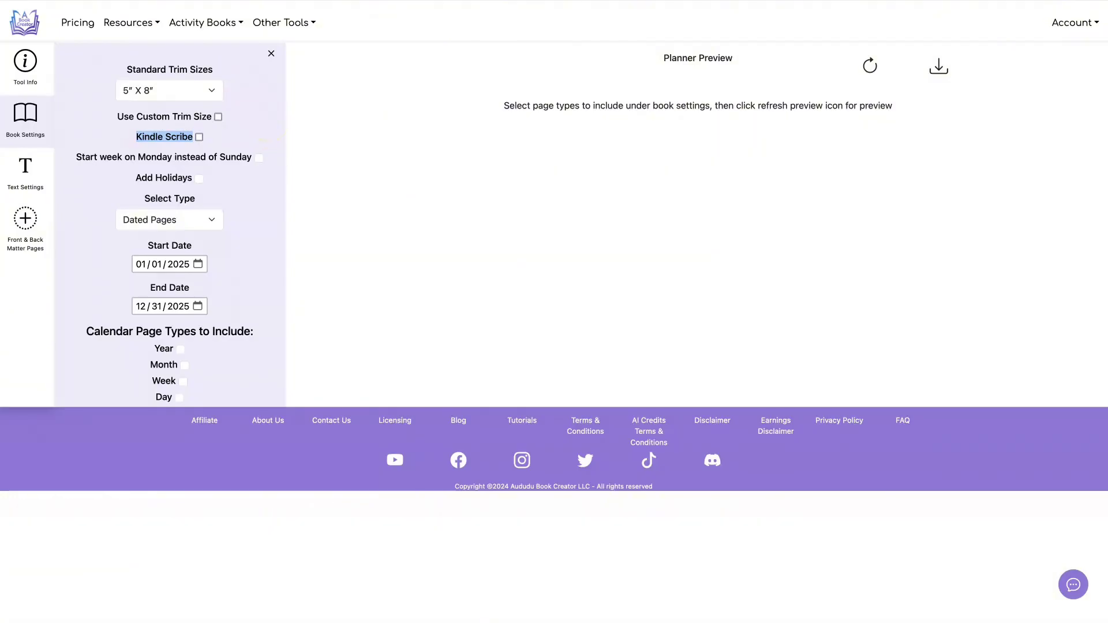
{"action": "left_click", "coordinate": [209, 91]}
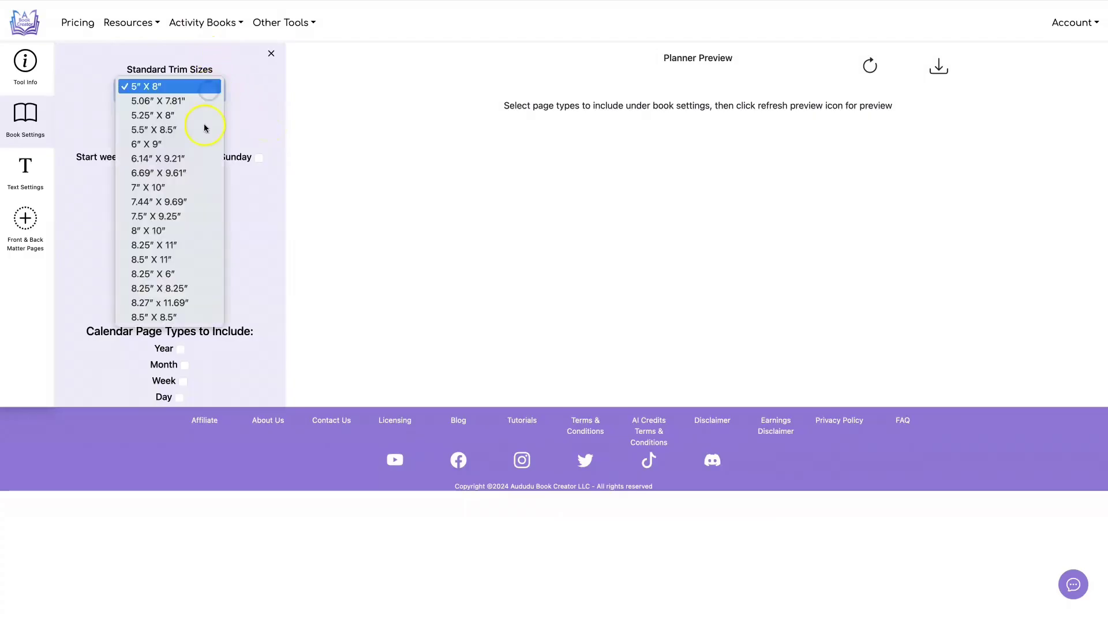
{"action": "left_click", "coordinate": [203, 259]}
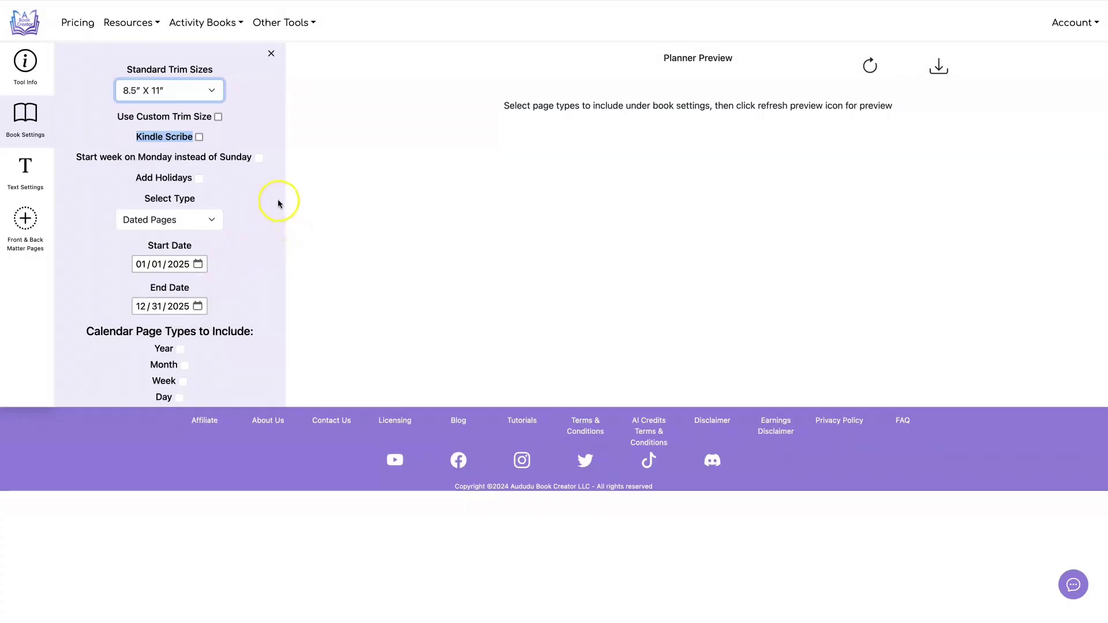
- Include Year, Month, Week and Day pages in the planner
{"action": "left_click", "coordinate": [180, 348]}
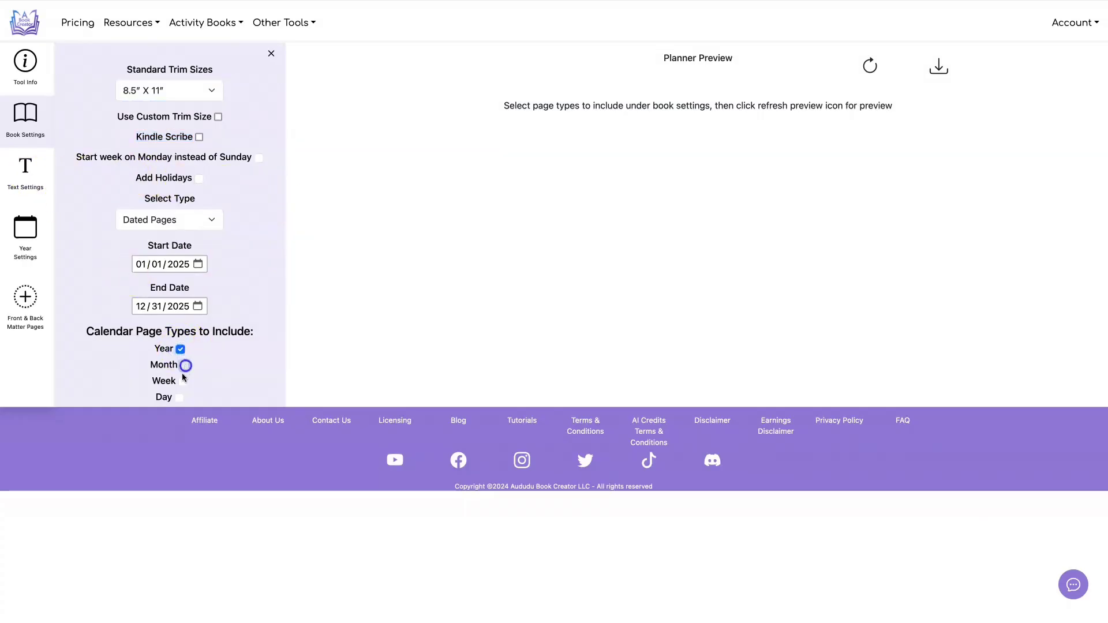
{"action": "left_click", "coordinate": [185, 365]}
{"action": "left_click", "coordinate": [183, 381]}
{"action": "left_click", "coordinate": [179, 397]}
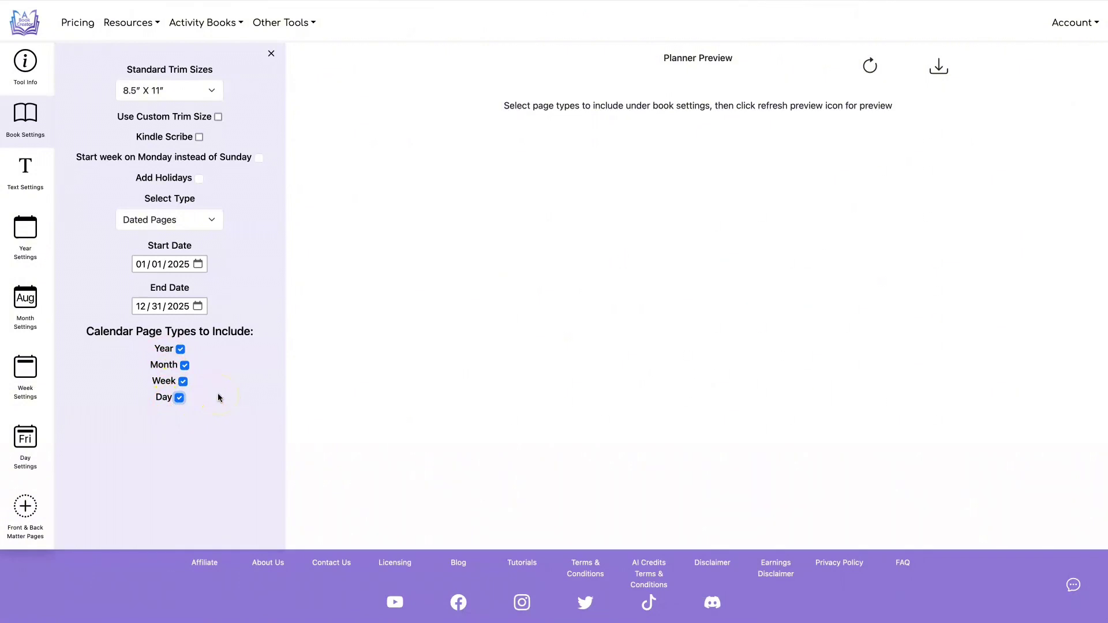
{"action": "left_click_drag", "start_coordinate": [77, 156], "coordinate": [222, 154]}
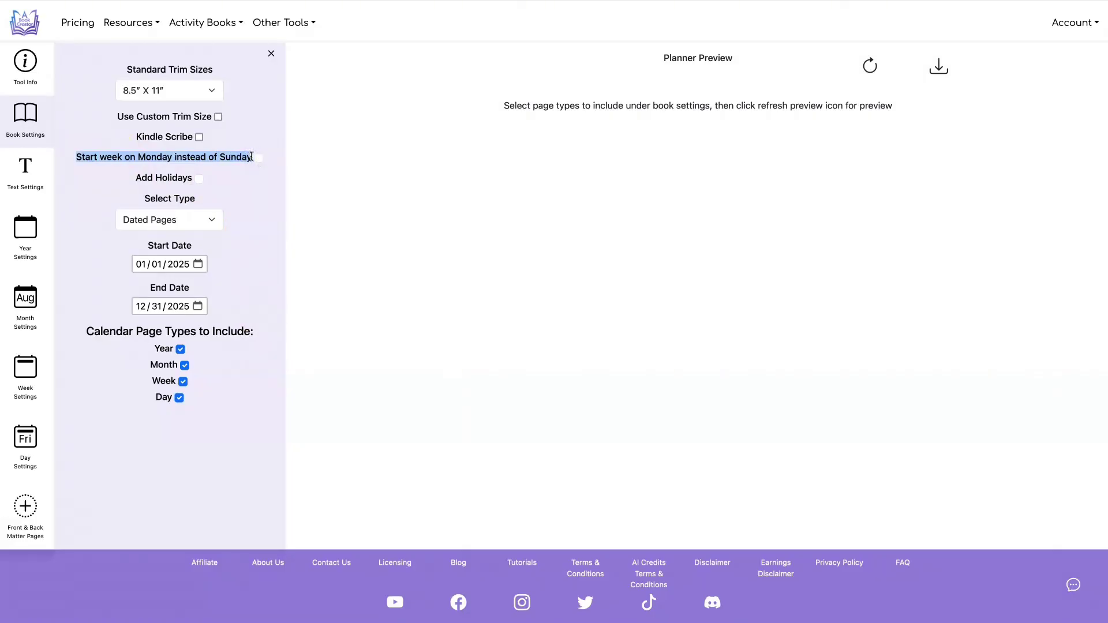
{"action": "left_click", "coordinate": [260, 186]}
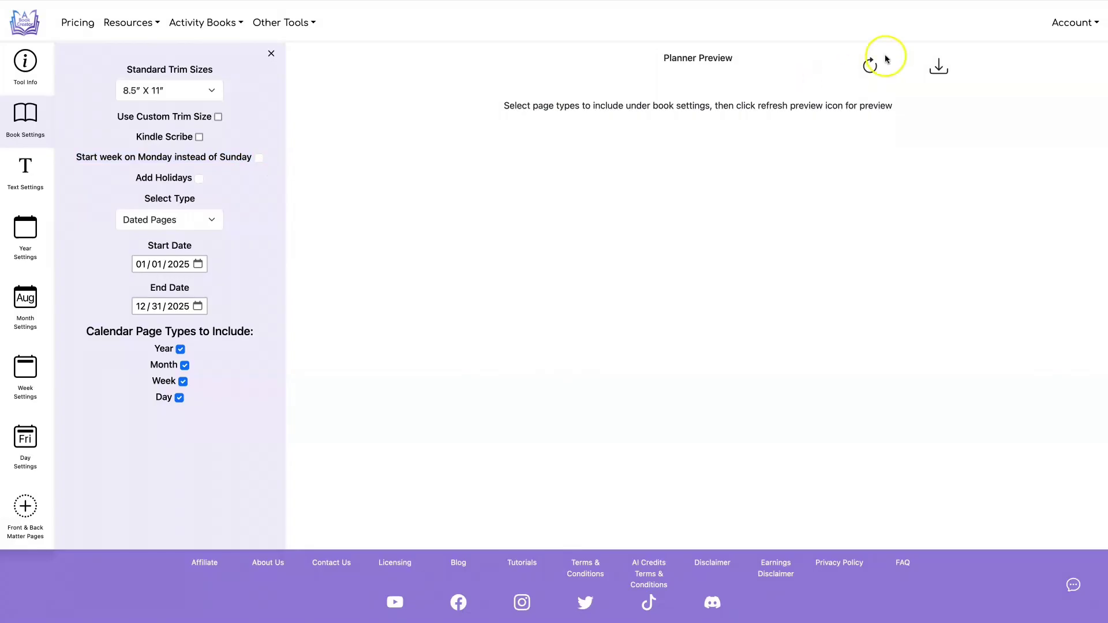
- Generate the planner preview and view the January 2025 month page and the week page
{"action": "left_click", "coordinate": [871, 63]}
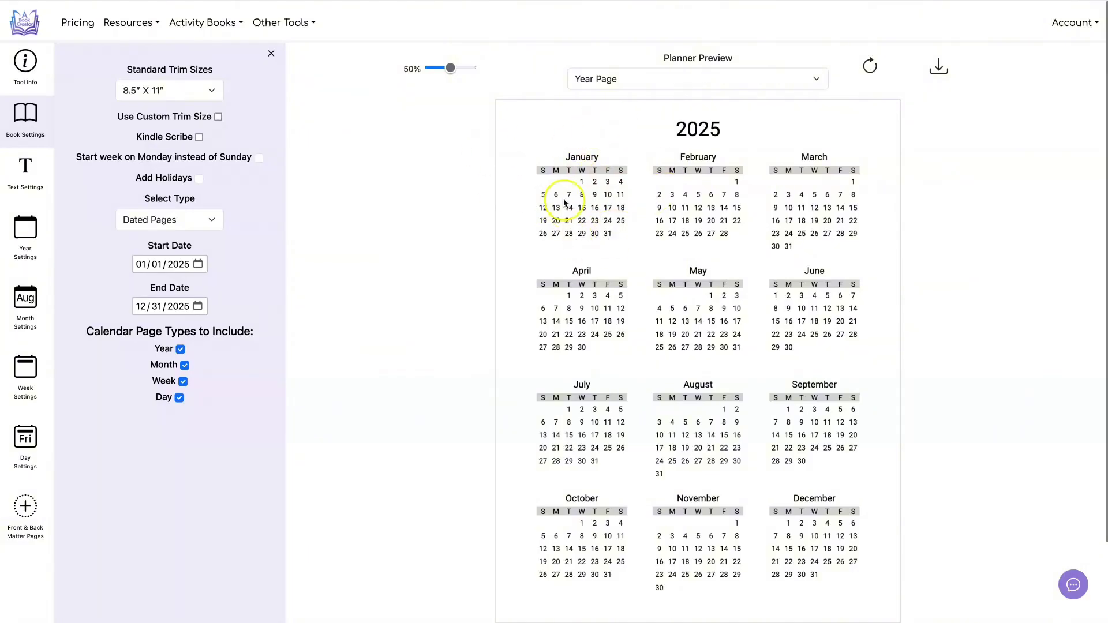
{"action": "left_click", "coordinate": [709, 76]}
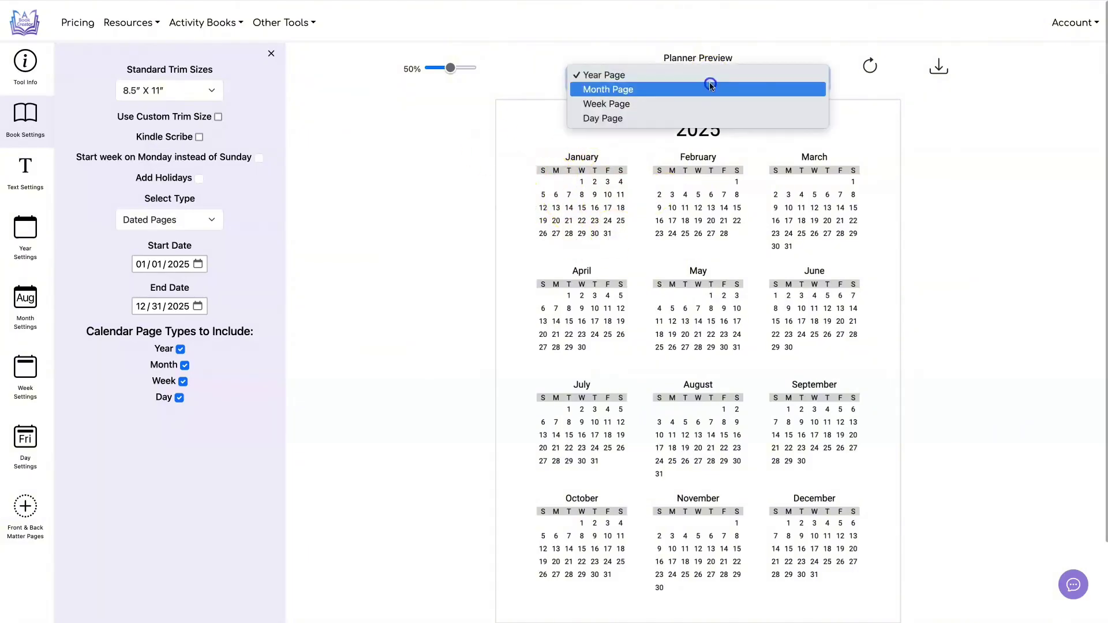
{"action": "left_click", "coordinate": [638, 87]}
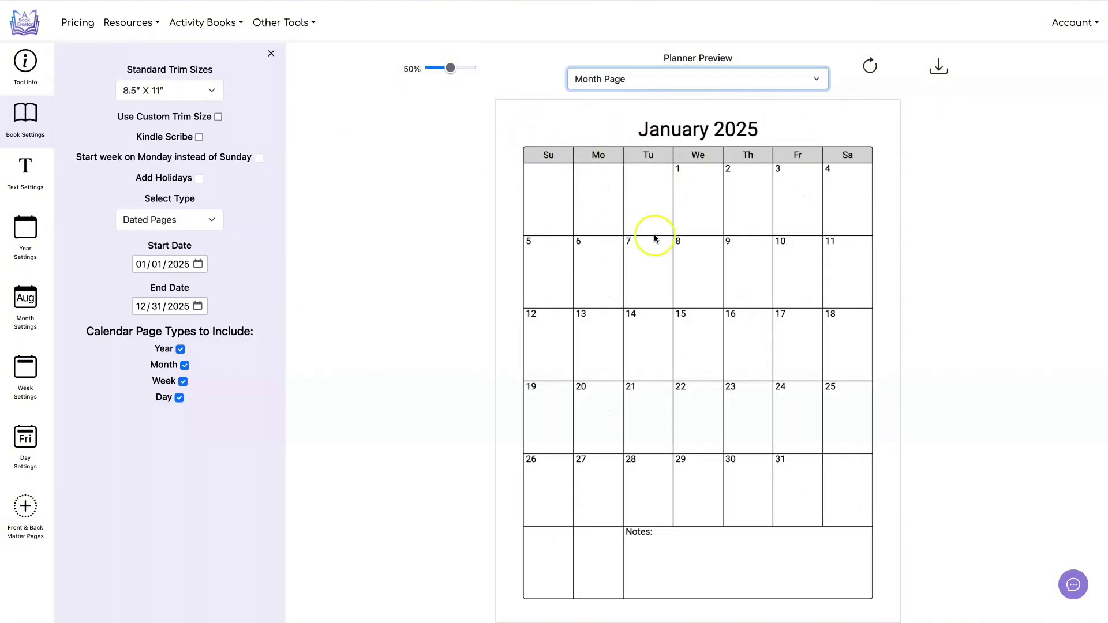
{"action": "left_click", "coordinate": [699, 79]}
{"action": "left_click", "coordinate": [698, 85]}
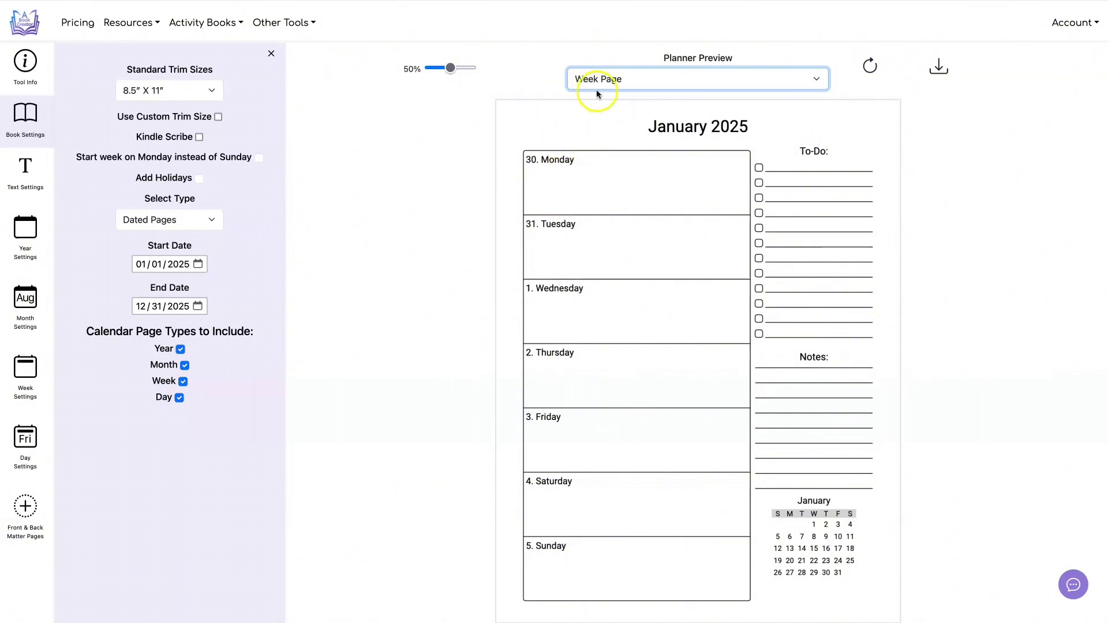
- Return the preview to the 2025 year page and make planner weeks start on Monday
{"action": "left_click", "coordinate": [677, 68]}
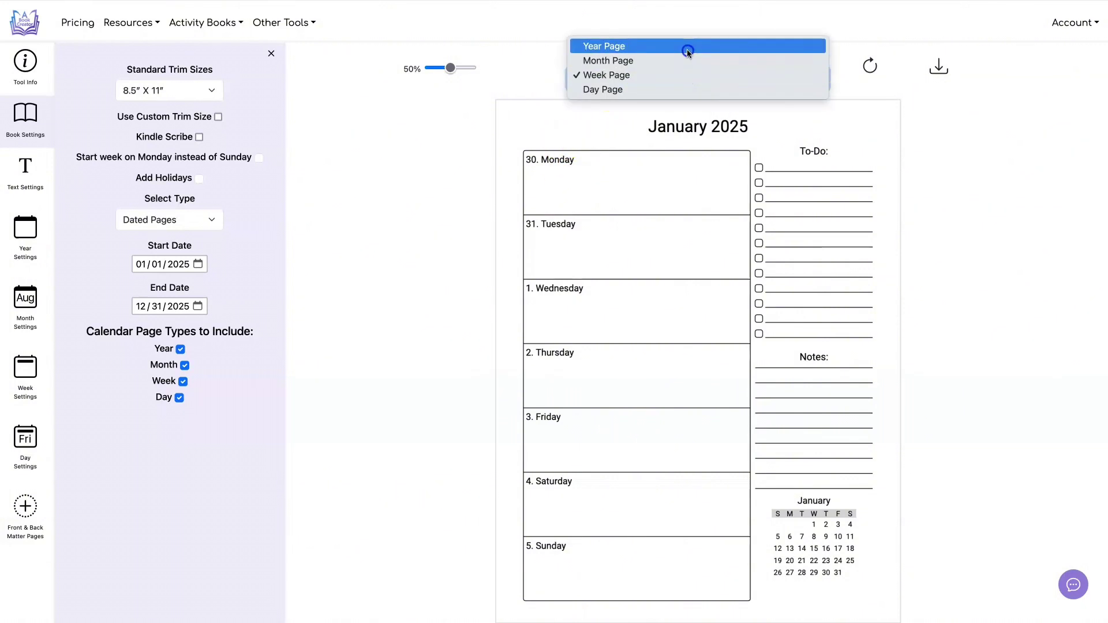
{"action": "left_click", "coordinate": [686, 46]}
{"action": "left_click_drag", "start_coordinate": [78, 157], "coordinate": [230, 155]}
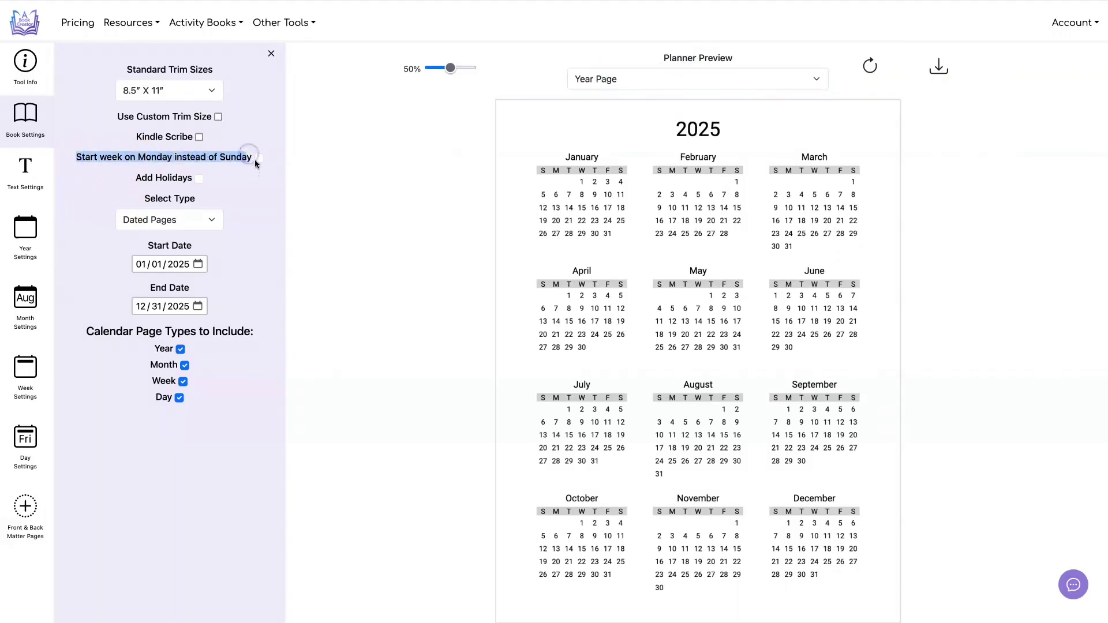
{"action": "left_click", "coordinate": [259, 158]}
- Regenerate the preview and check the Monday-first January 2025 month page, then the year page
{"action": "left_click", "coordinate": [869, 65]}
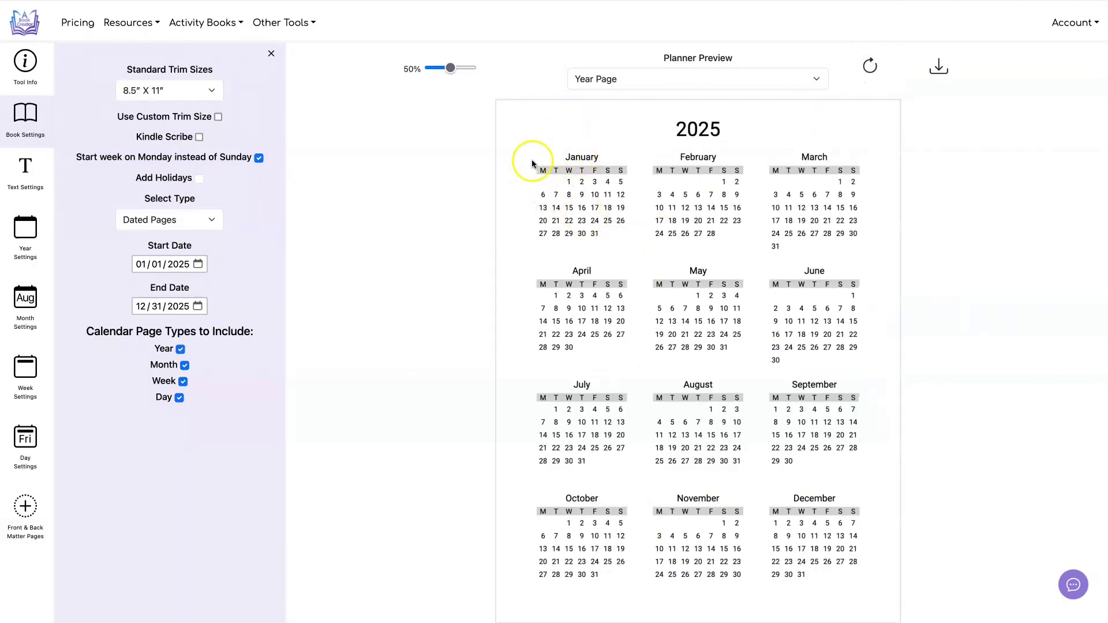
{"action": "left_click", "coordinate": [623, 80]}
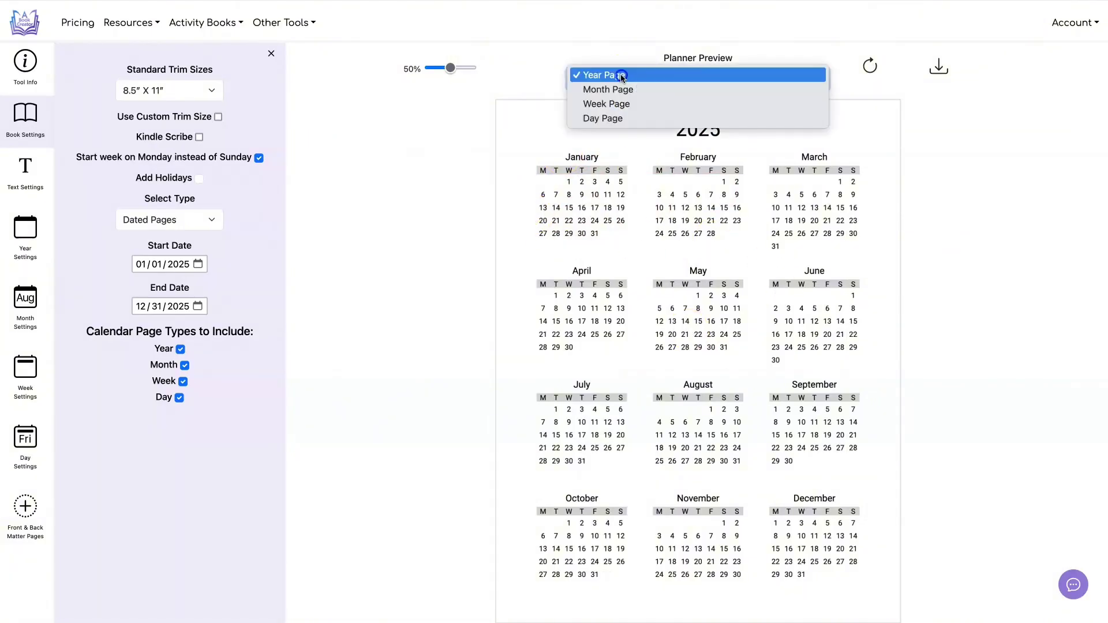
{"action": "left_click", "coordinate": [623, 89]}
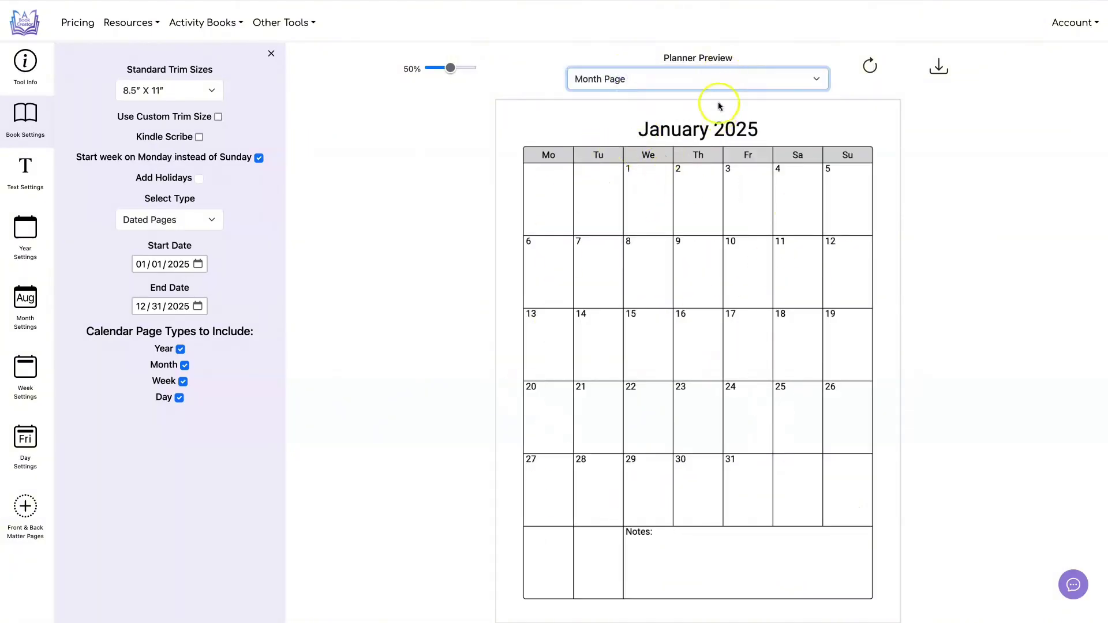
{"action": "left_click", "coordinate": [718, 78]}
{"action": "left_click", "coordinate": [718, 61]}
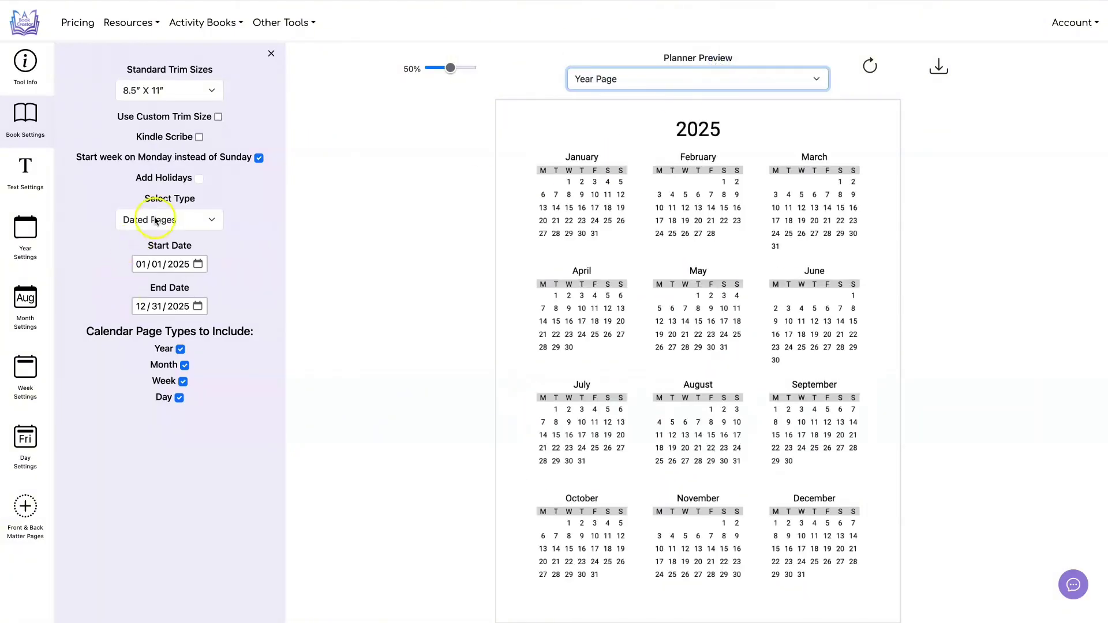
- Add United States holidays to the dated pages
{"action": "left_click", "coordinate": [199, 179]}
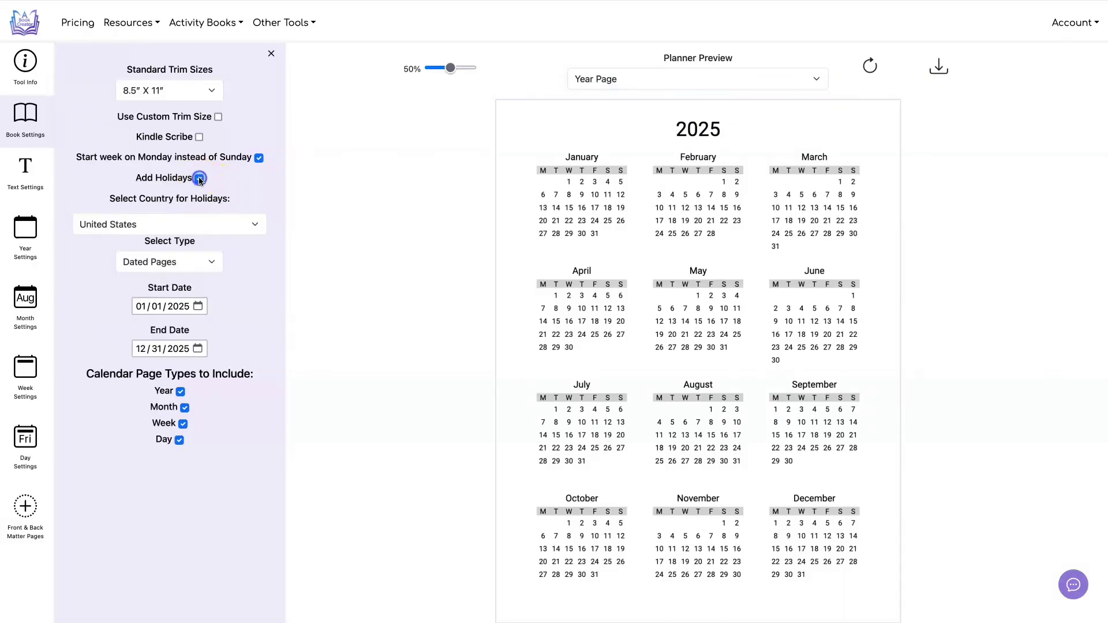
{"action": "left_click", "coordinate": [231, 223]}
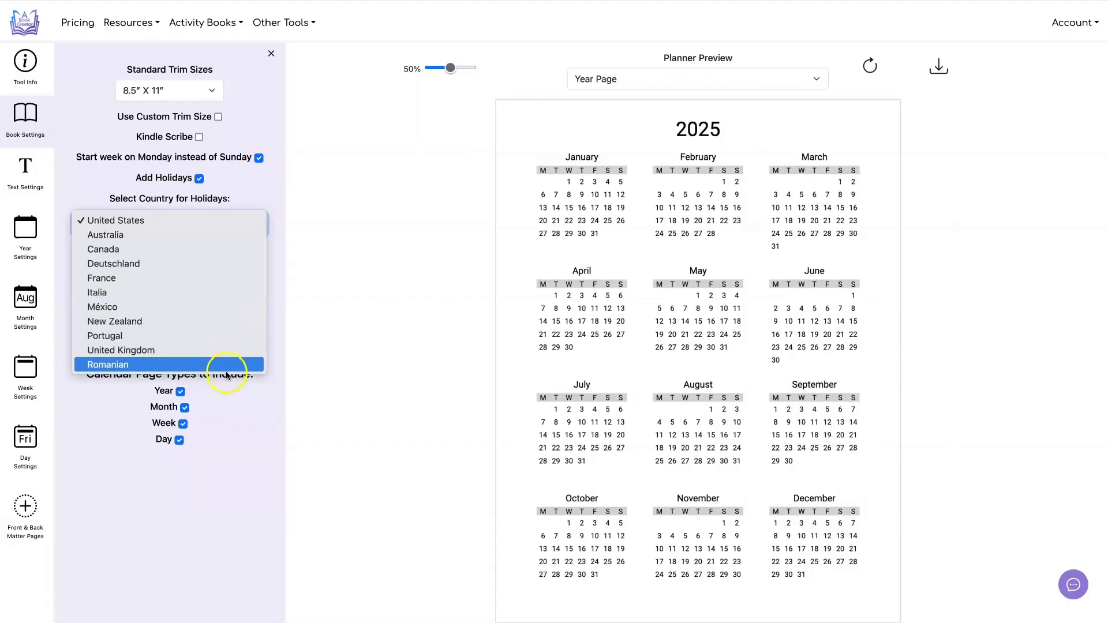
{"action": "left_click", "coordinate": [320, 169]}
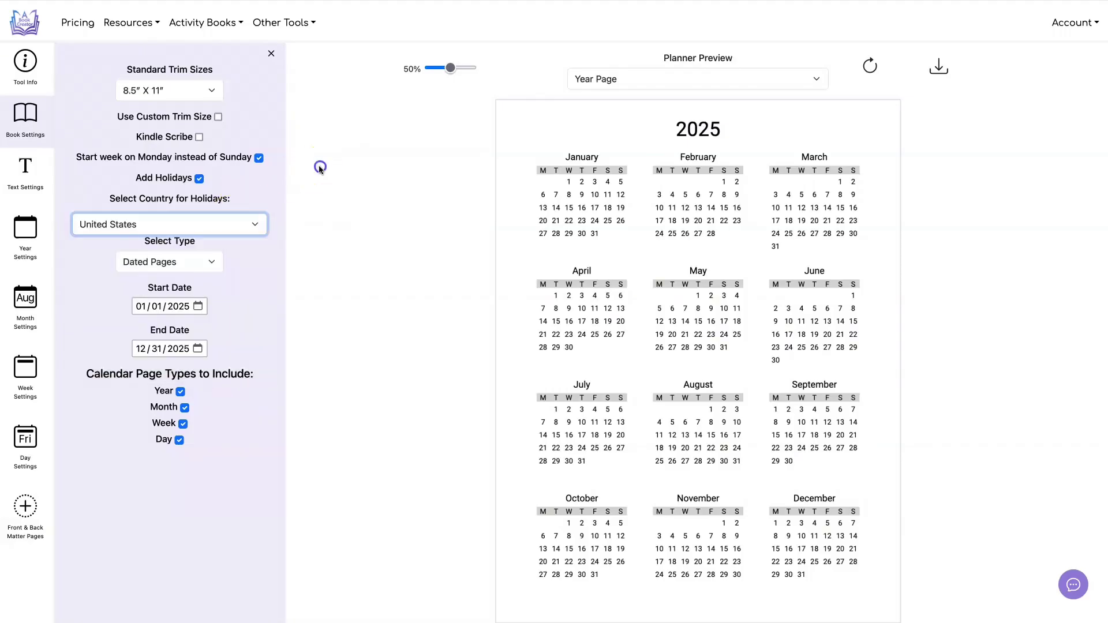
{"action": "left_click", "coordinate": [250, 225]}
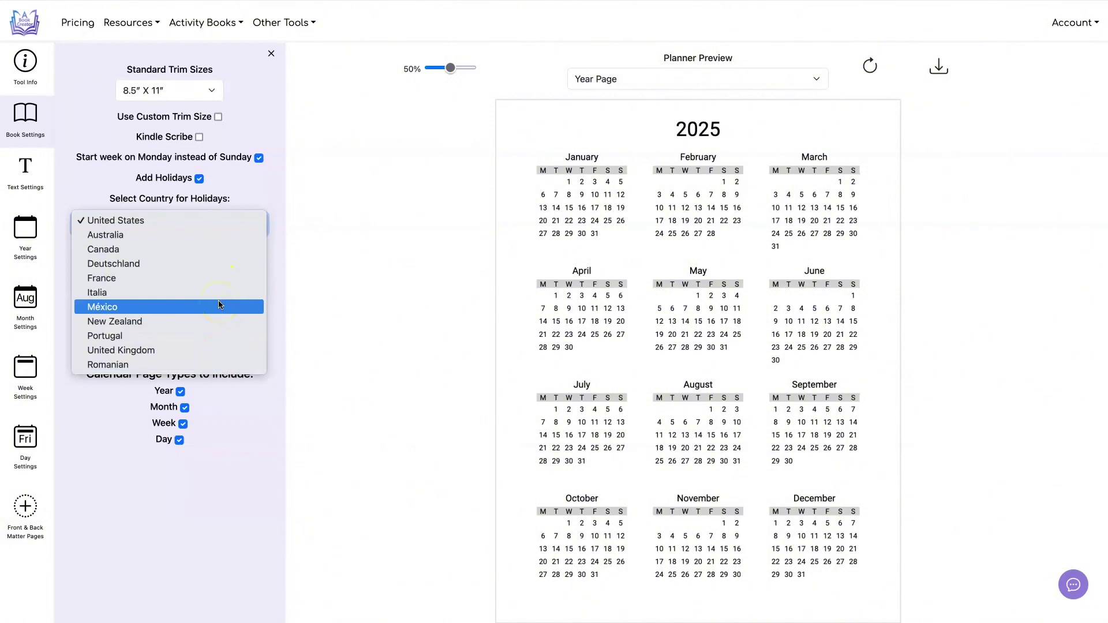
{"action": "left_click", "coordinate": [357, 305]}
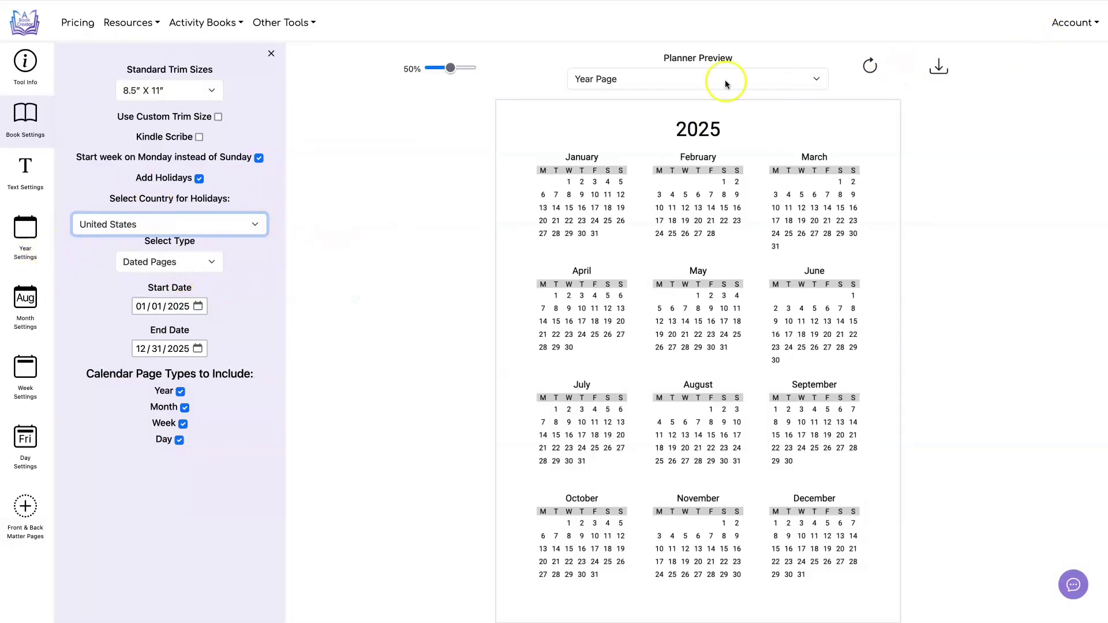
- Refresh and review the holiday month, week and Wednesday 1/1 day pages, ending on the 2025 year page
{"action": "left_click", "coordinate": [872, 63]}
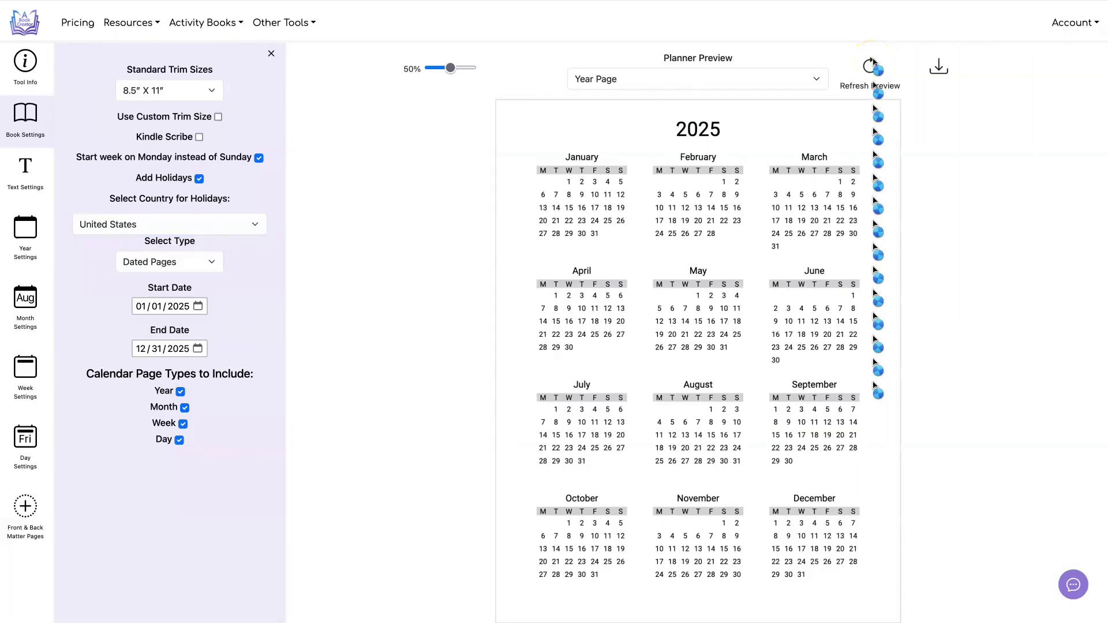
{"action": "left_click", "coordinate": [782, 79]}
{"action": "left_click", "coordinate": [781, 88]}
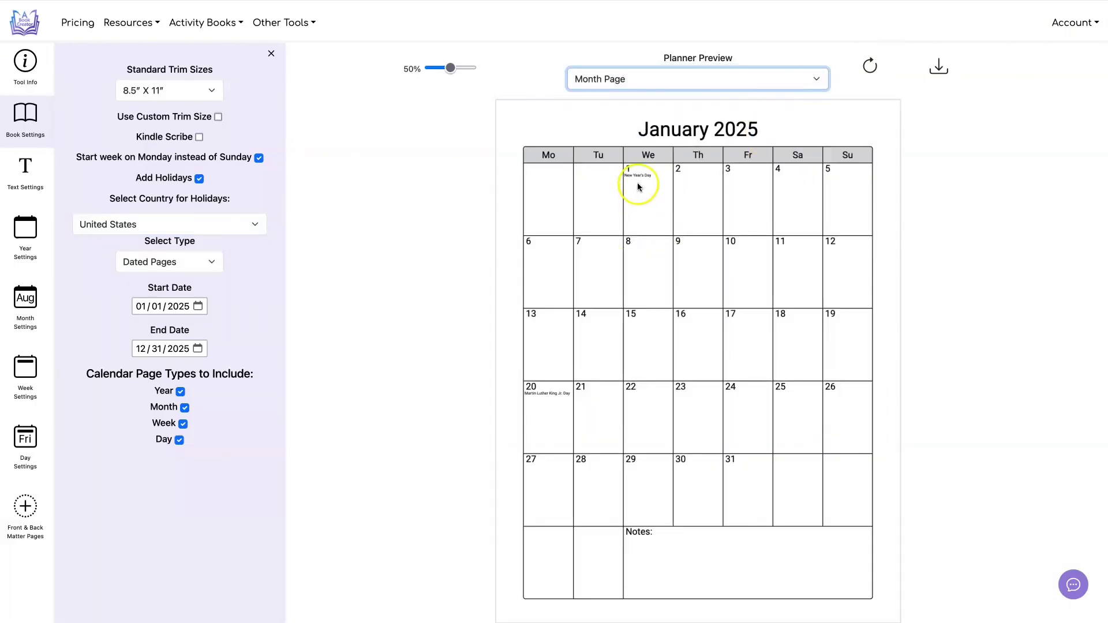
{"action": "left_click", "coordinate": [651, 177]}
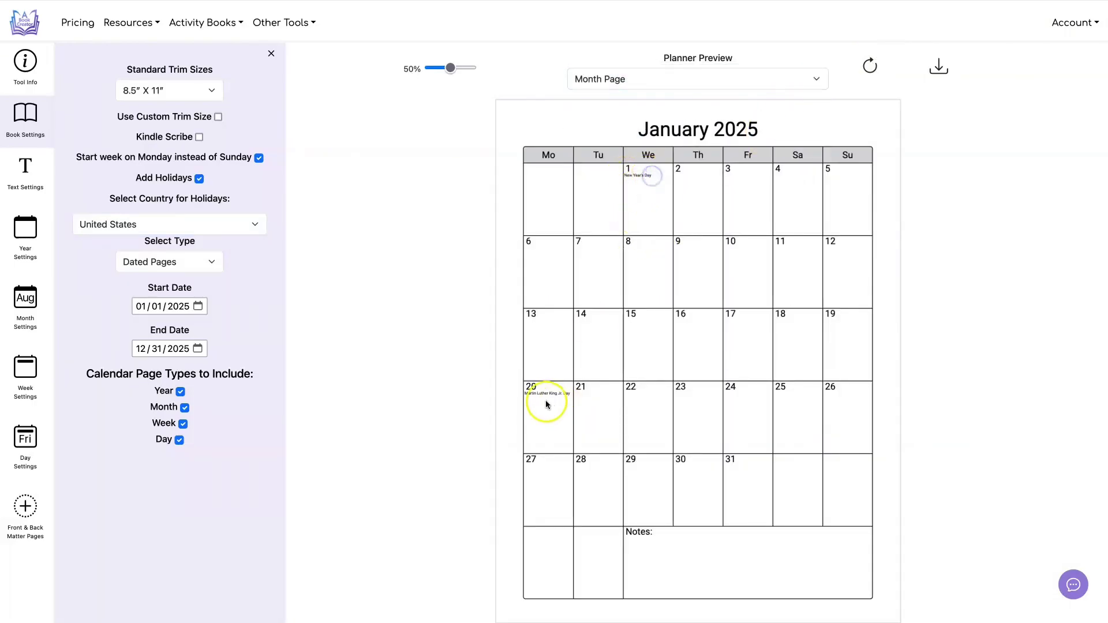
{"action": "left_click", "coordinate": [690, 78]}
{"action": "left_click", "coordinate": [691, 88]}
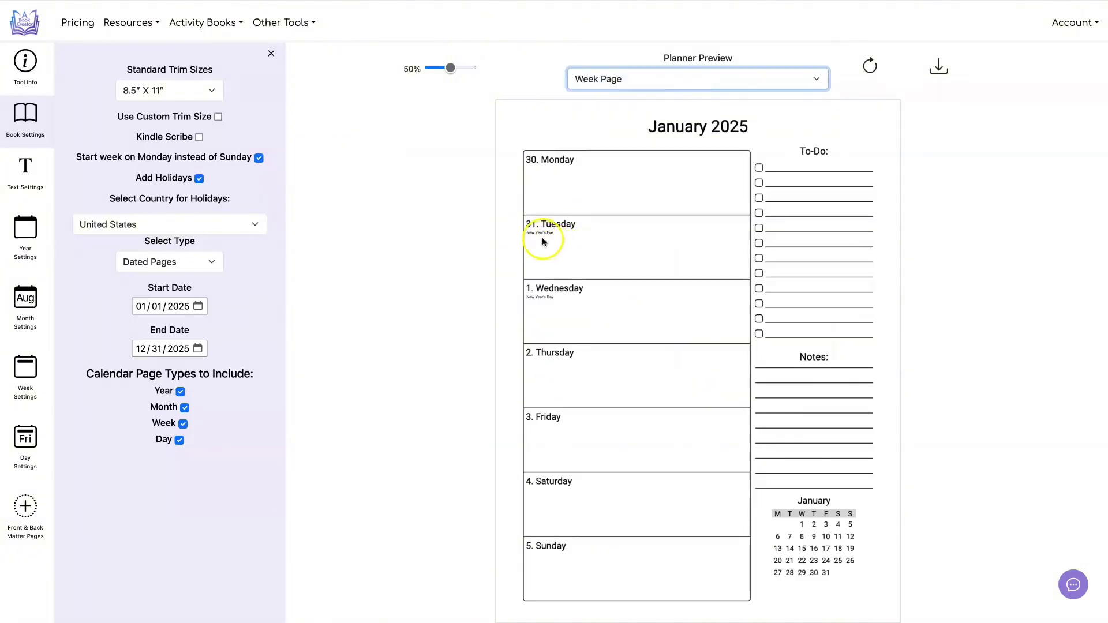
{"action": "left_click", "coordinate": [638, 80]}
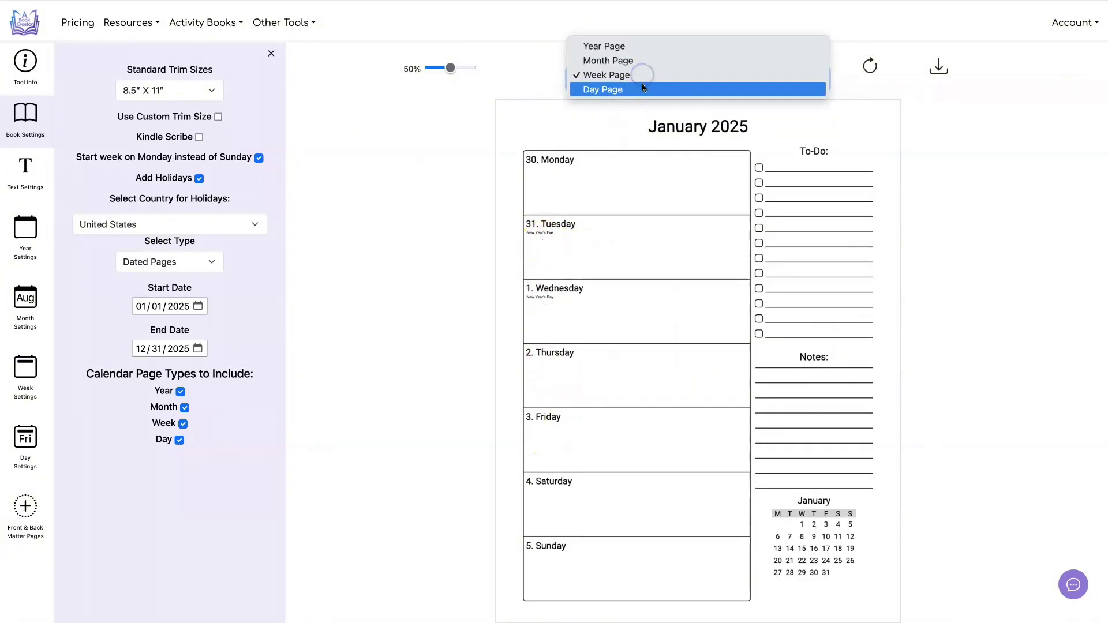
{"action": "left_click", "coordinate": [641, 84]}
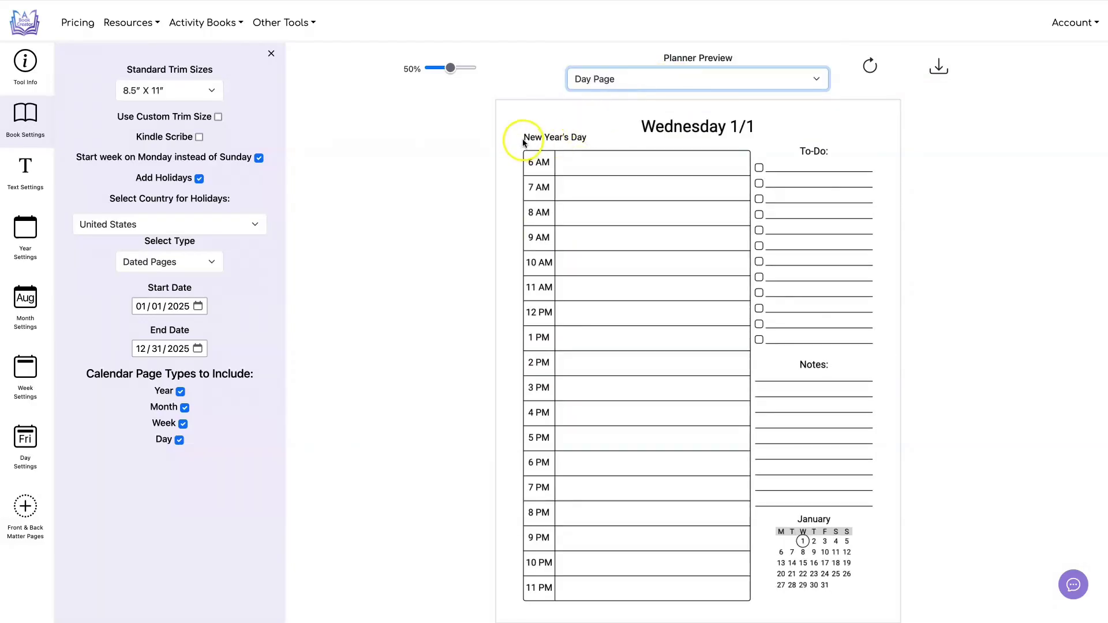
{"action": "left_click", "coordinate": [700, 75]}
{"action": "left_click", "coordinate": [635, 30]}
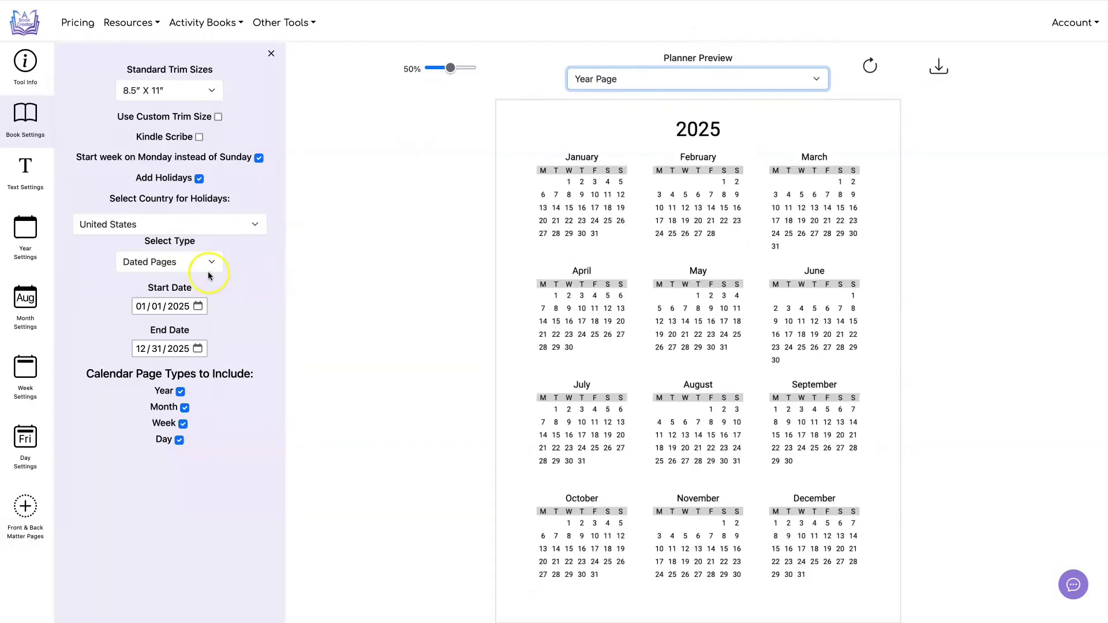
- Switch the planner to Undated Pages and regenerate the preview
{"action": "left_click", "coordinate": [210, 261]}
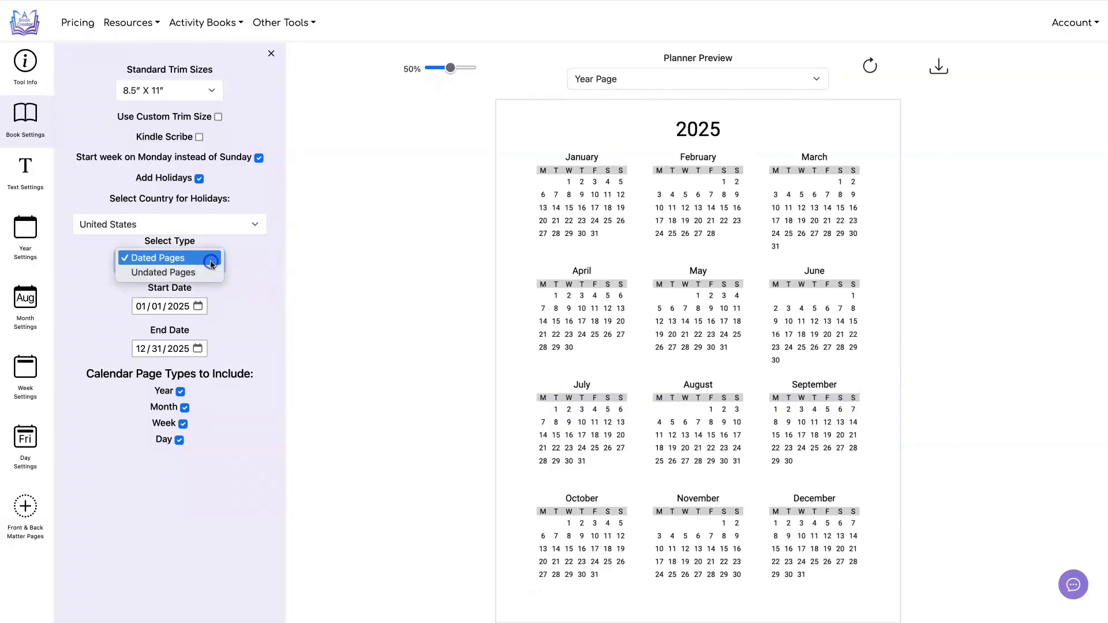
{"action": "left_click", "coordinate": [212, 272]}
{"action": "left_click", "coordinate": [870, 66]}
- Preview the undated week and hourly day pages, then download the planner as a PDF
{"action": "left_click", "coordinate": [736, 80]}
{"action": "left_click", "coordinate": [736, 87]}
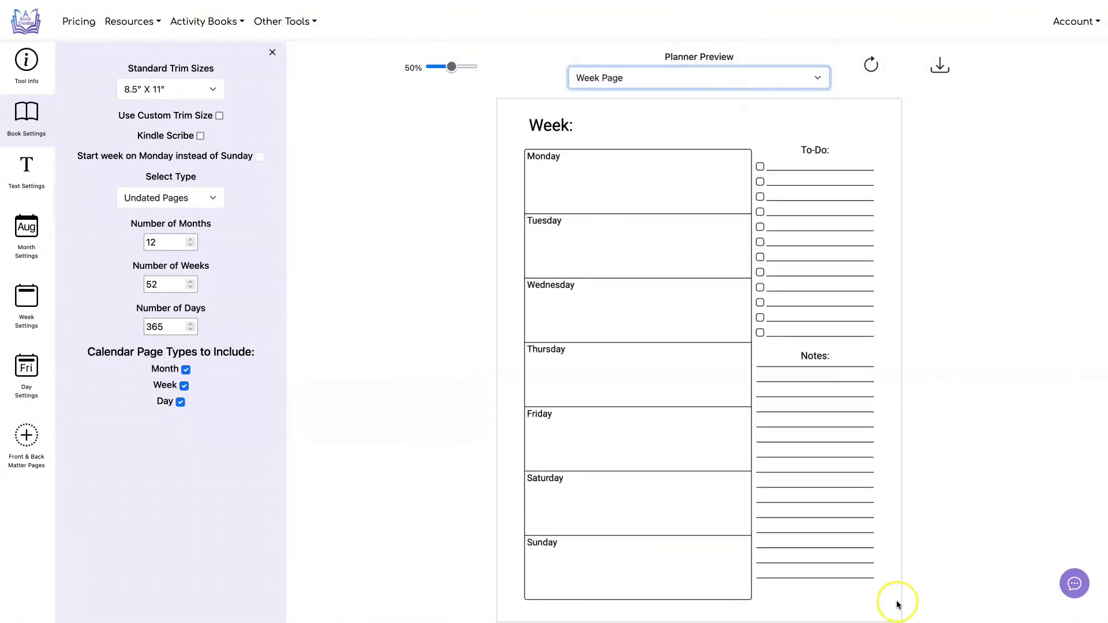
{"action": "left_click", "coordinate": [737, 78]}
{"action": "left_click", "coordinate": [737, 86]}
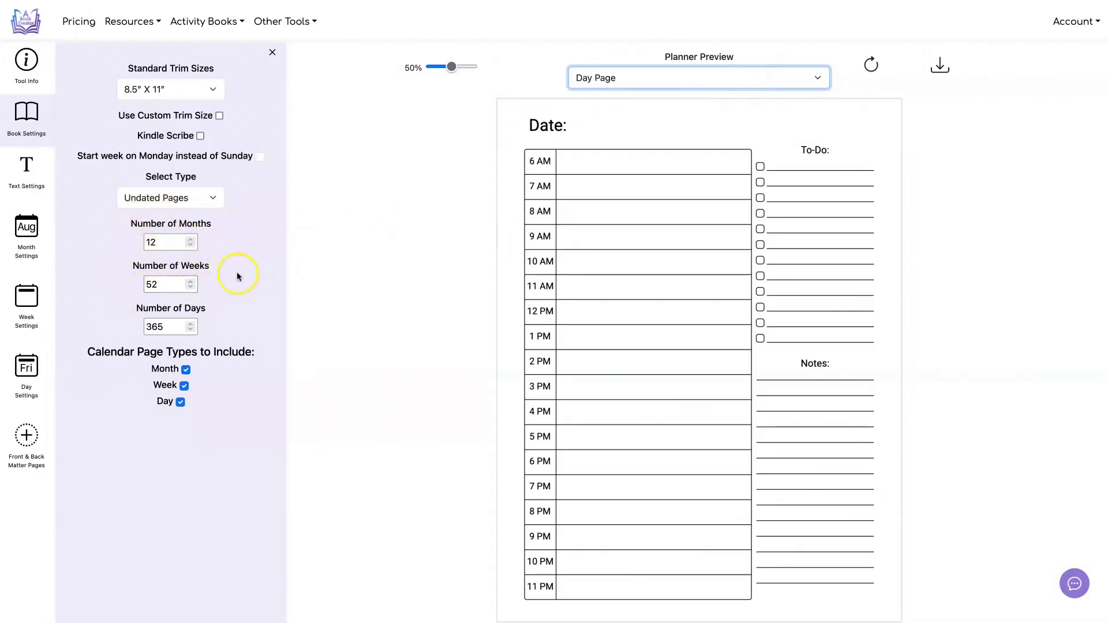
{"action": "left_click", "coordinate": [940, 68]}
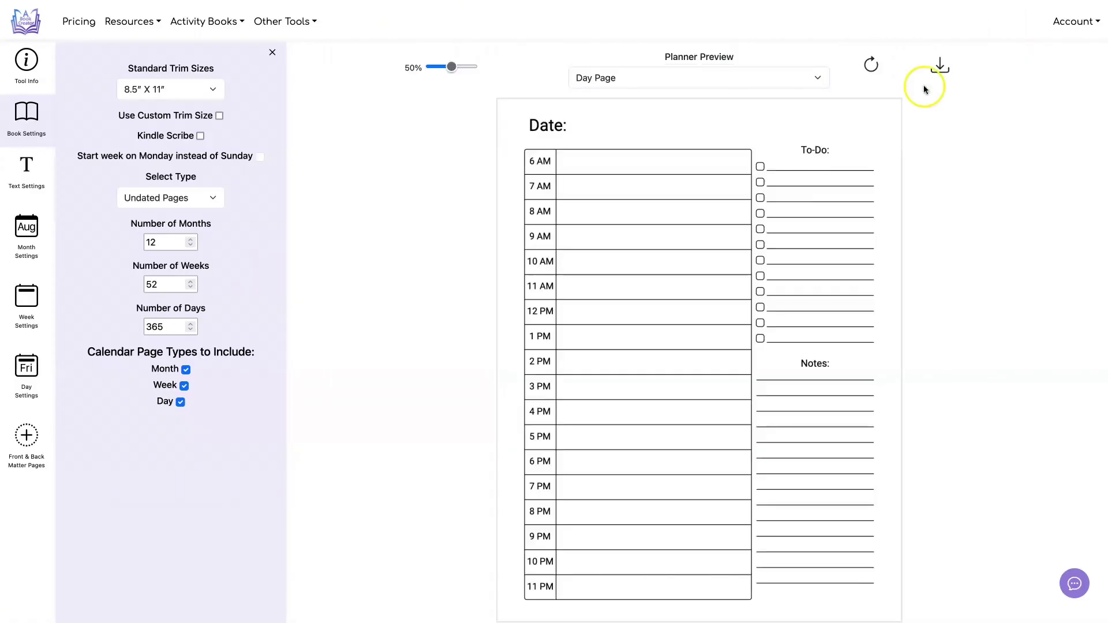
- Browse the 429-page PDF in Preview to about page 128, then preview the undated month page
{"action": "scroll", "coordinate": [339, 240], "scroll_direction": "down", "scroll_amount": 20}
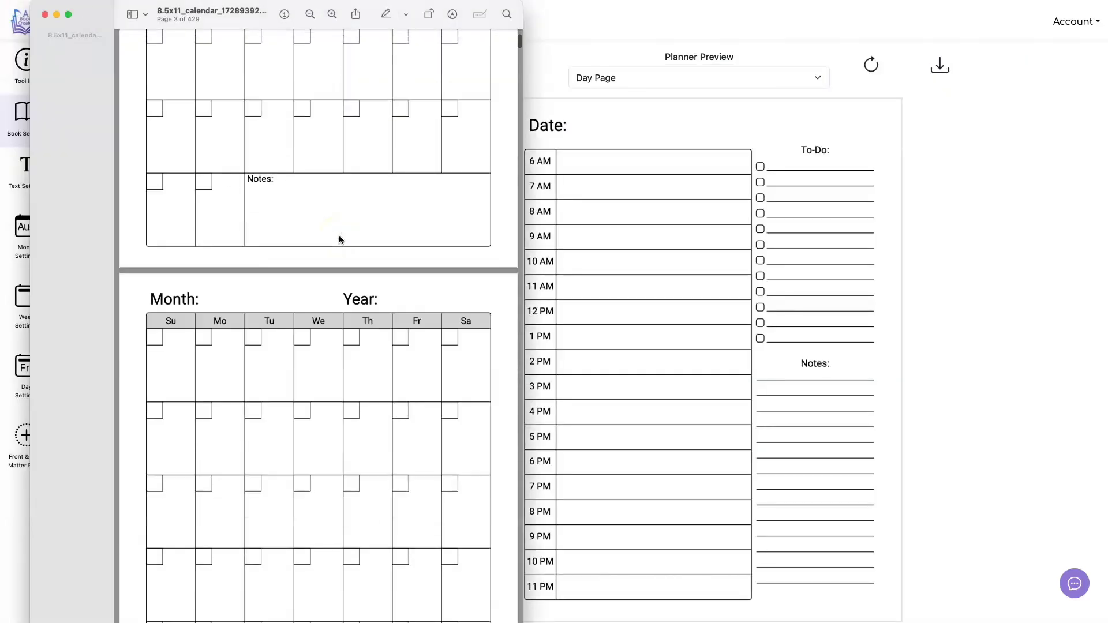
{"action": "scroll", "coordinate": [340, 240], "scroll_direction": "down", "scroll_amount": 10}
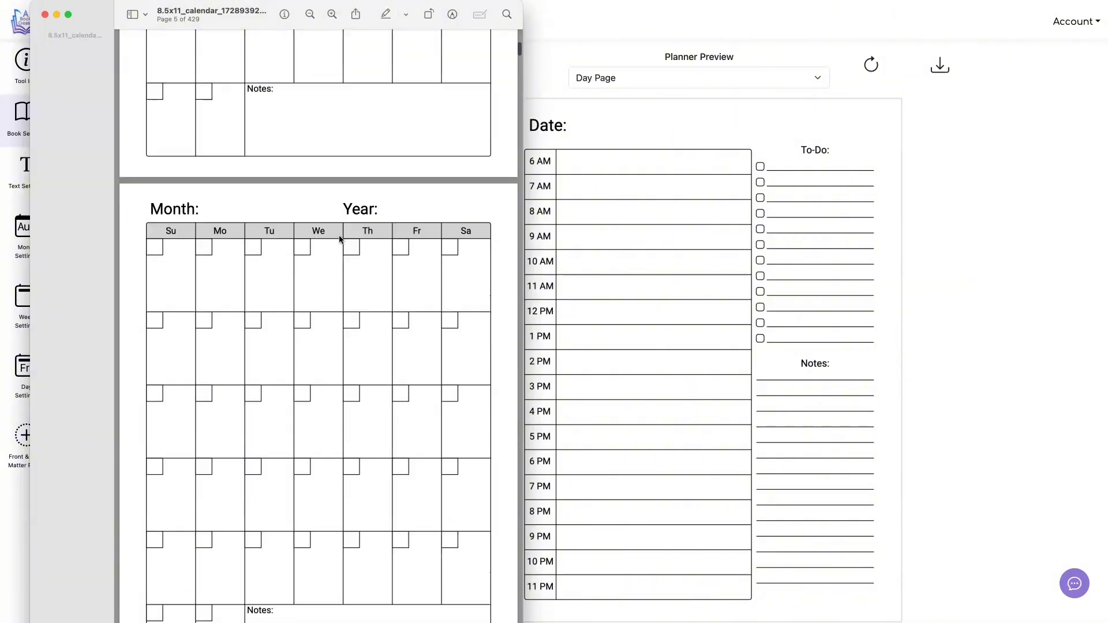
{"action": "scroll", "coordinate": [340, 241], "scroll_direction": "down", "scroll_amount": 20}
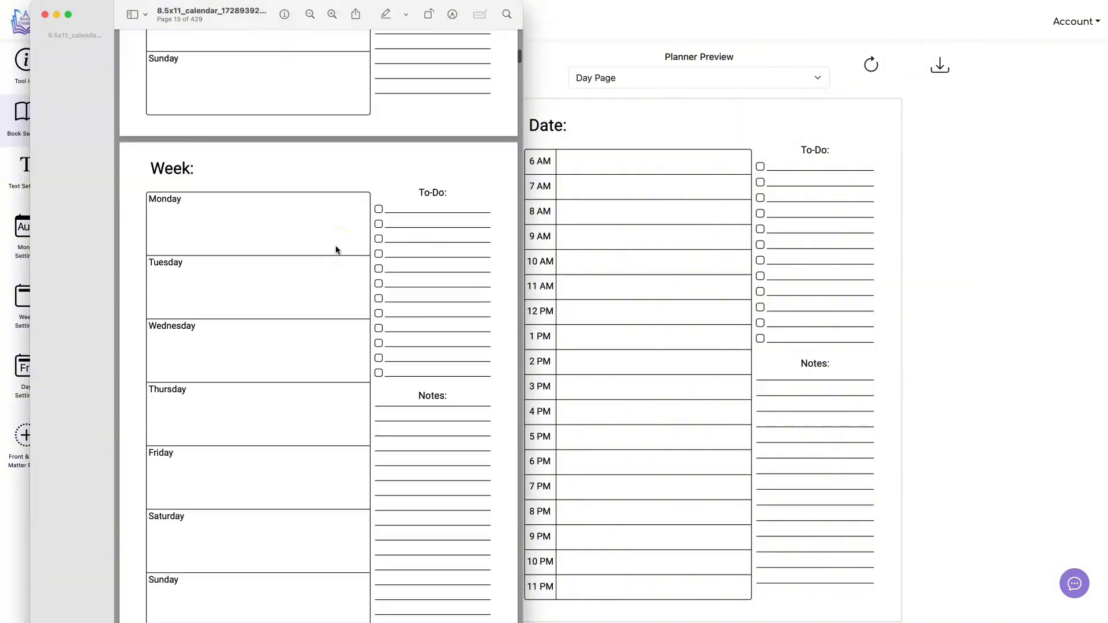
{"action": "scroll", "coordinate": [336, 247], "scroll_direction": "down", "scroll_amount": 20}
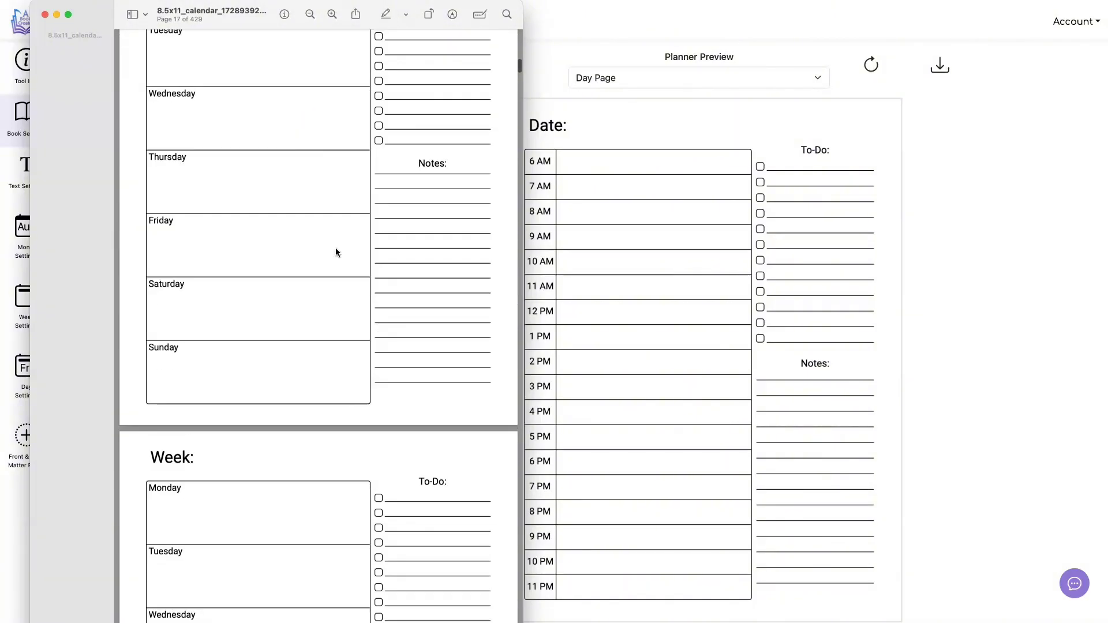
{"action": "scroll", "coordinate": [334, 254], "scroll_direction": "down", "scroll_amount": 20}
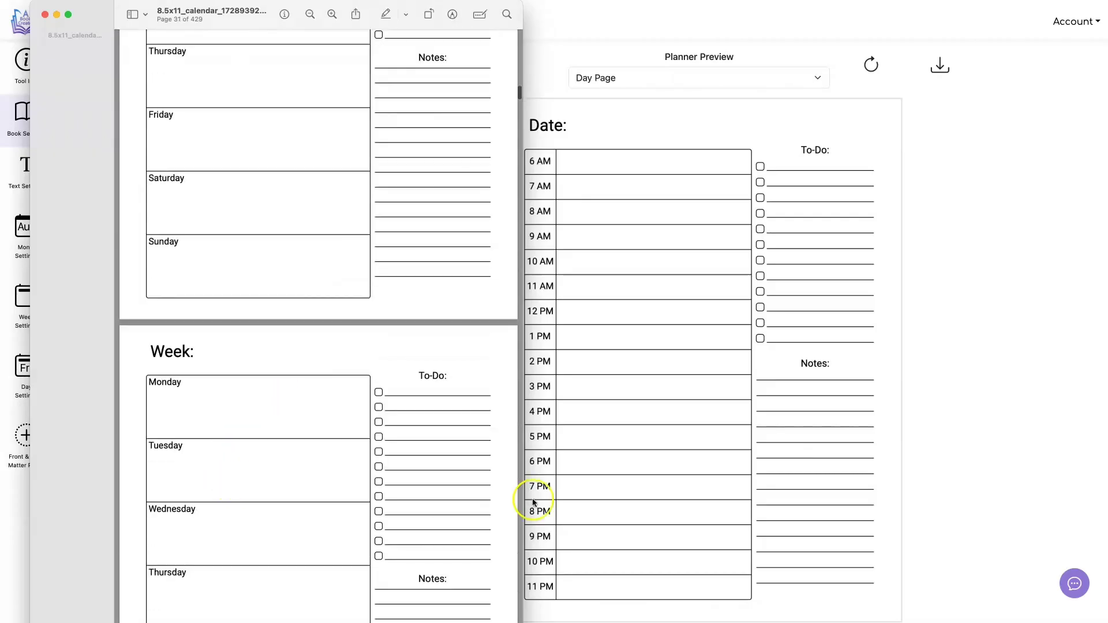
{"action": "left_click_drag", "start_coordinate": [519, 99], "coordinate": [521, 223]}
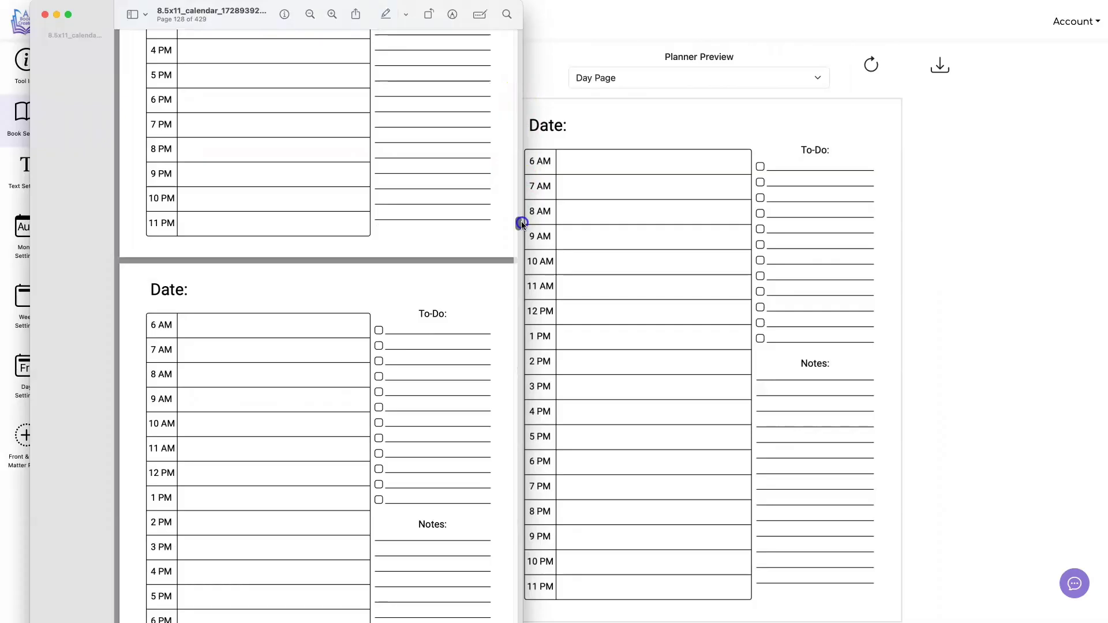
{"action": "left_click", "coordinate": [629, 77]}
{"action": "left_click", "coordinate": [626, 44]}
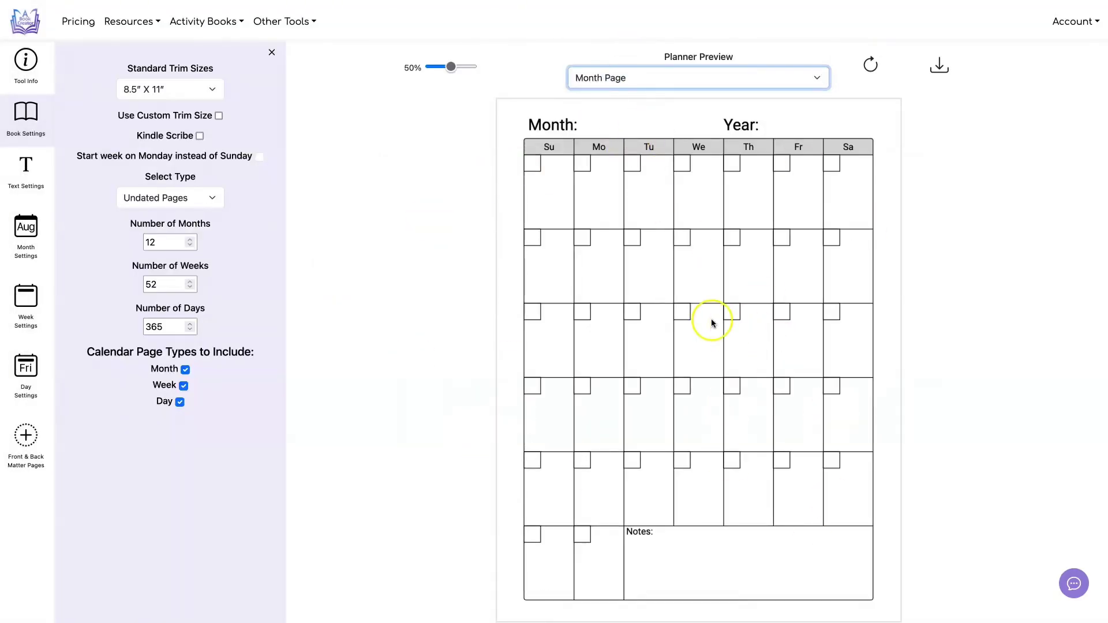
- Set month pages to Two Pages per Month and refresh the preview
{"action": "left_click", "coordinate": [26, 230]}
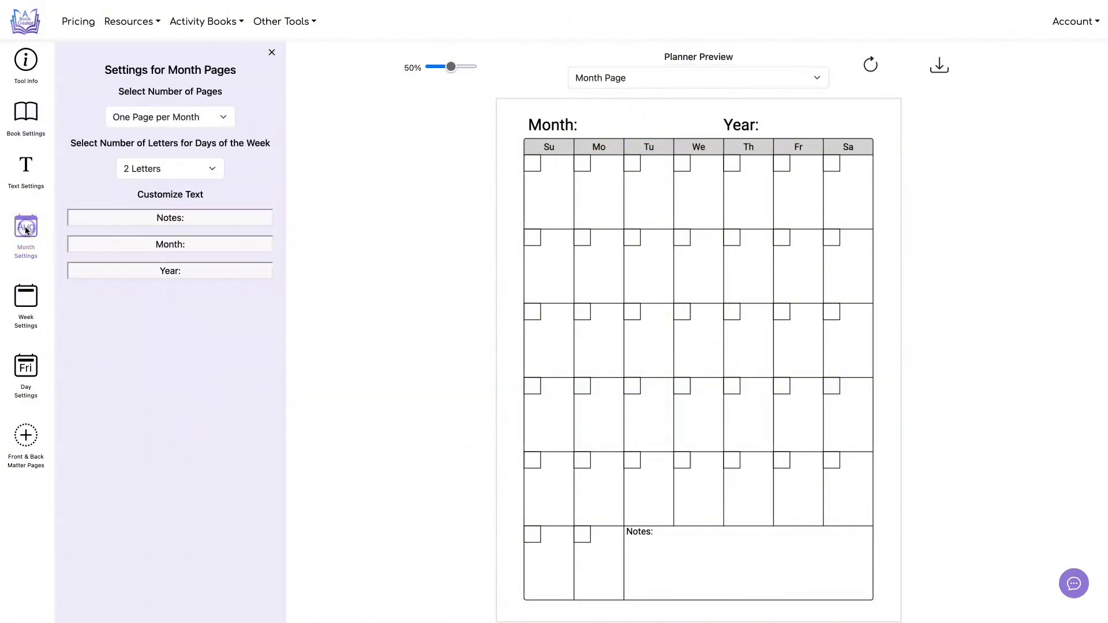
{"action": "left_click", "coordinate": [219, 117]}
{"action": "left_click", "coordinate": [220, 125]}
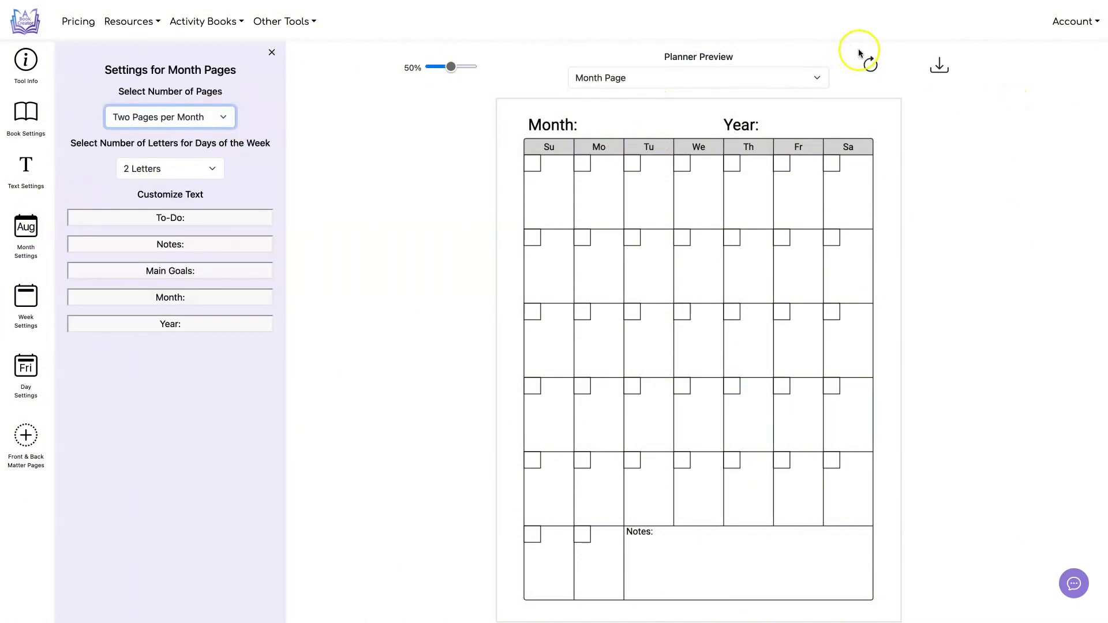
{"action": "left_click", "coordinate": [869, 63]}
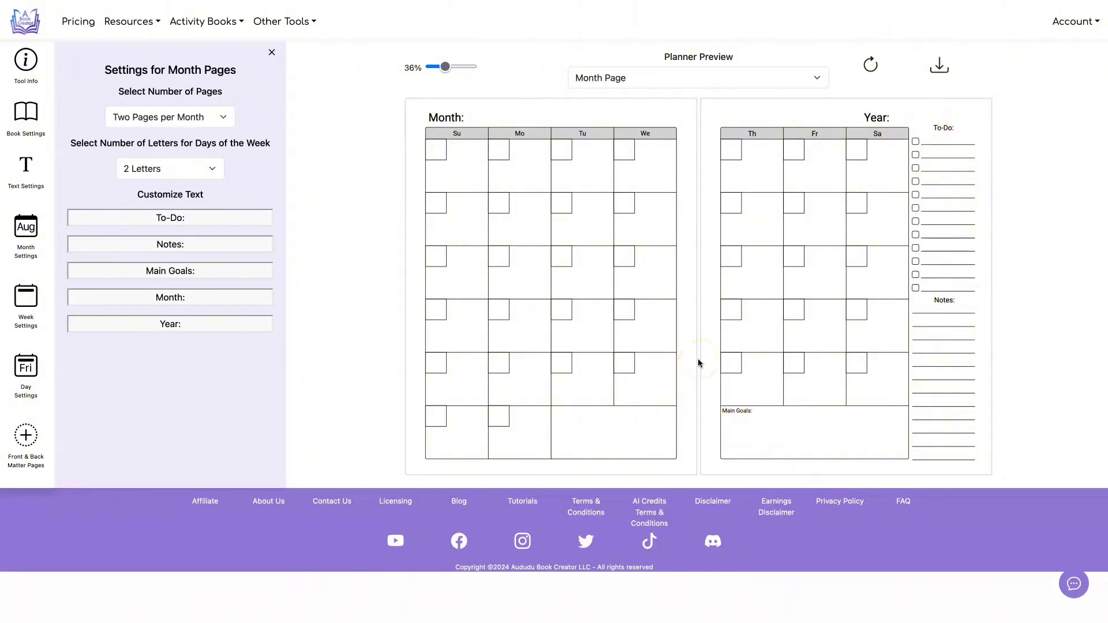
- Try three-letter day names, then set day names to All Letters and refresh
{"action": "left_click", "coordinate": [206, 168]}
{"action": "left_click", "coordinate": [205, 178]}
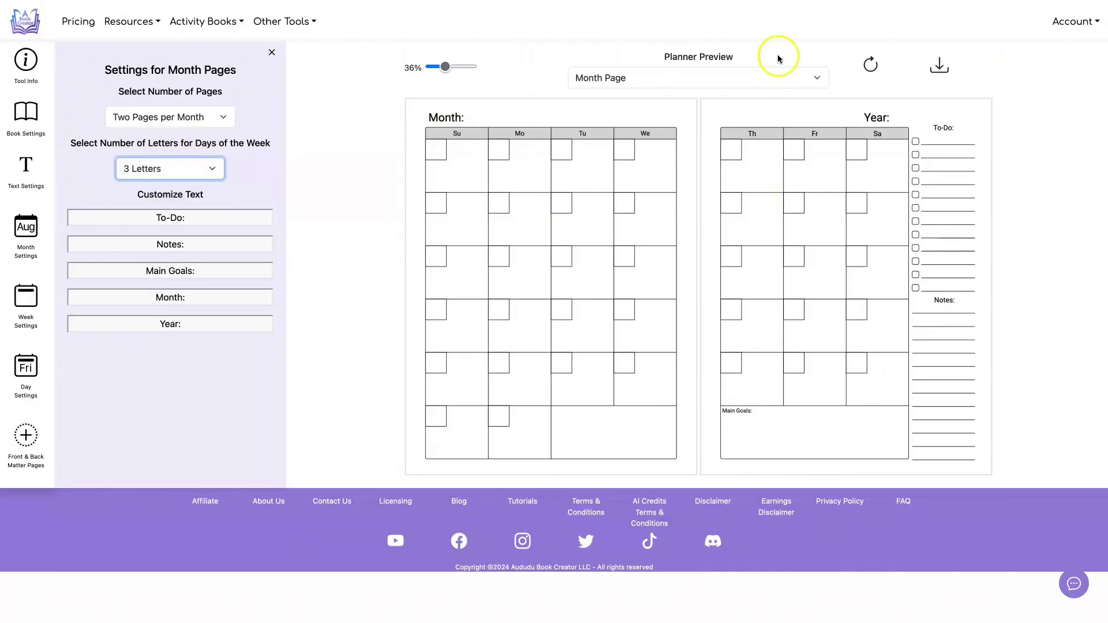
{"action": "left_click", "coordinate": [872, 63]}
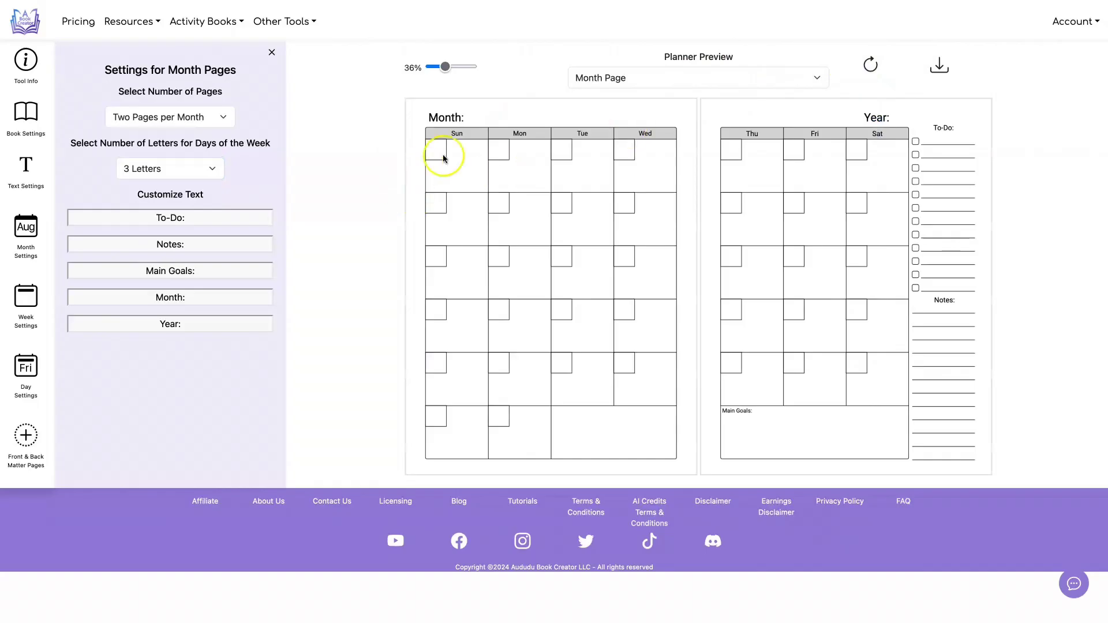
{"action": "left_click", "coordinate": [208, 169]}
{"action": "left_click", "coordinate": [198, 178]}
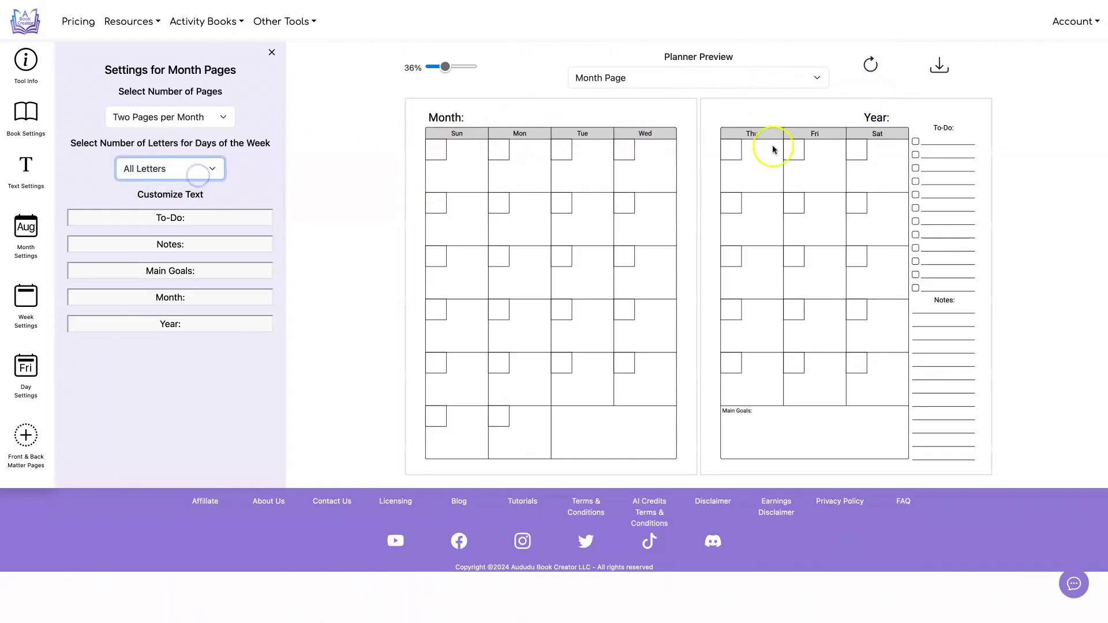
{"action": "left_click", "coordinate": [868, 63]}
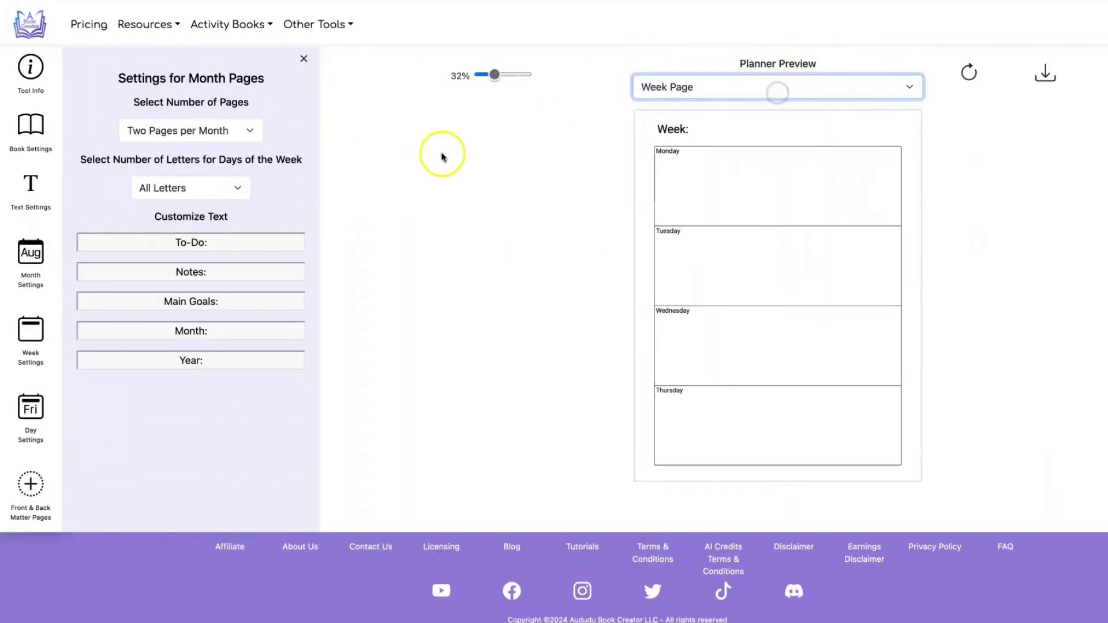
{"action": "left_click", "coordinate": [31, 335]}
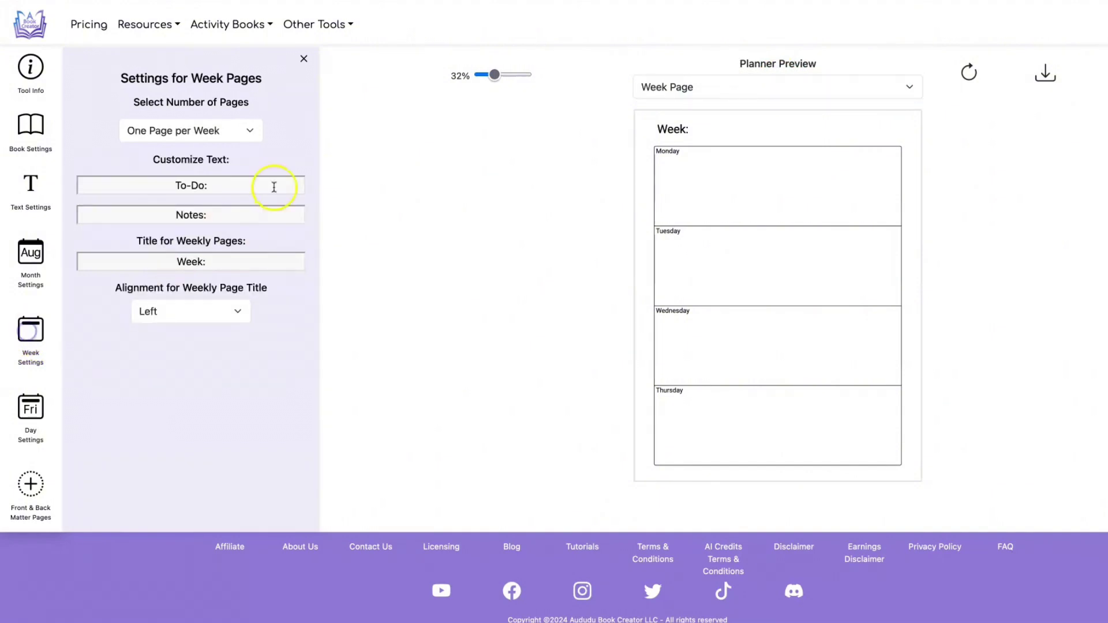
- Give each week two pages with the days laid out vertically, refreshing the preview
{"action": "left_click", "coordinate": [230, 130]}
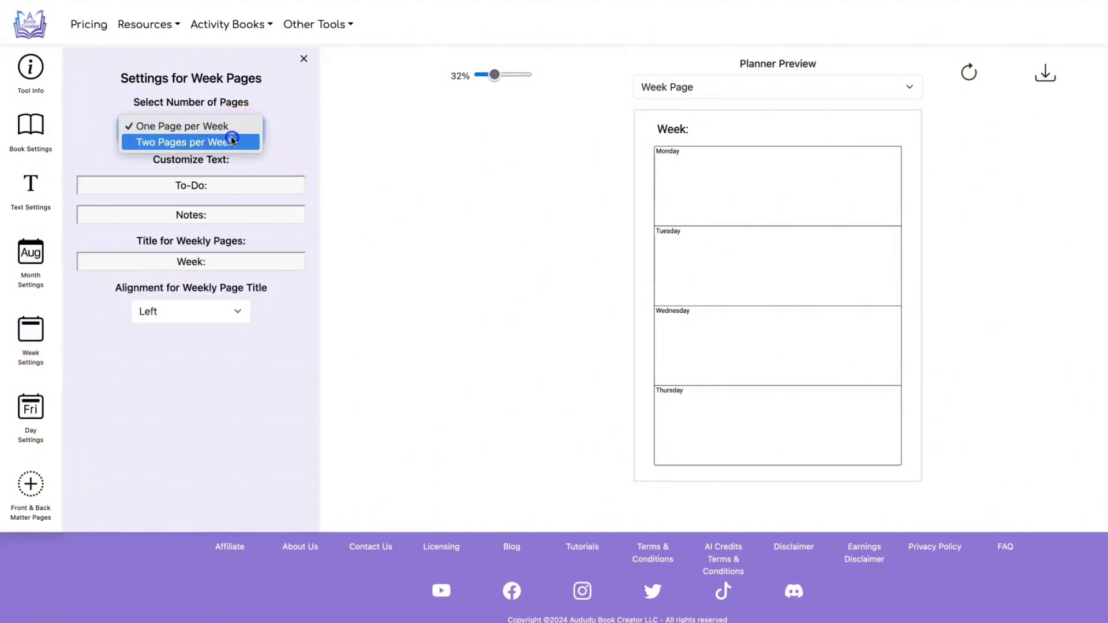
{"action": "left_click", "coordinate": [231, 139]}
{"action": "left_click", "coordinate": [969, 73]}
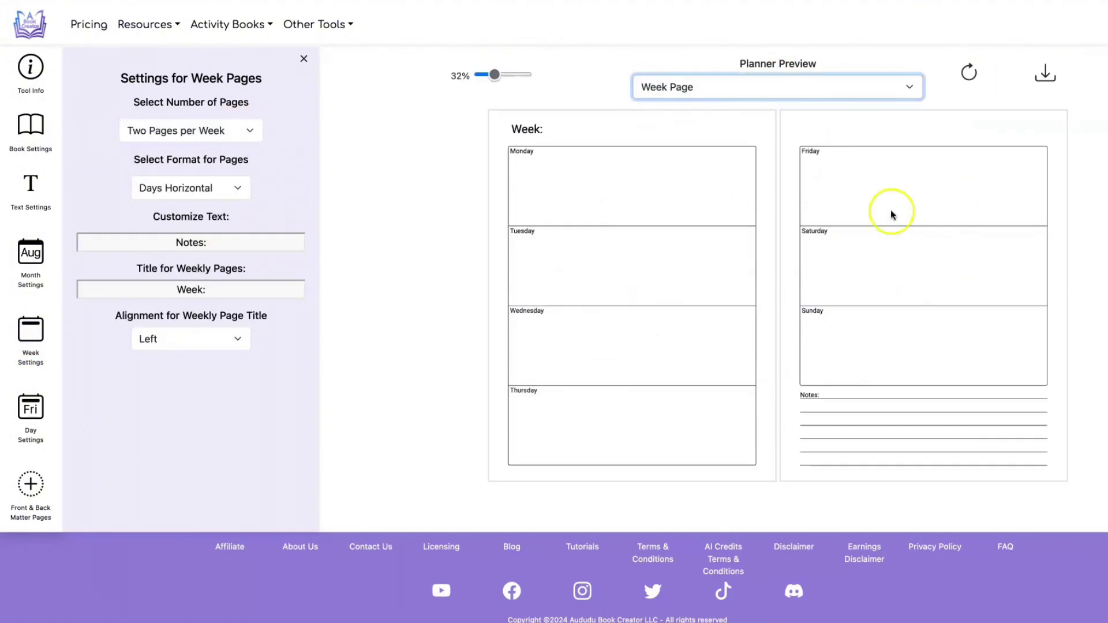
{"action": "left_click", "coordinate": [228, 186]}
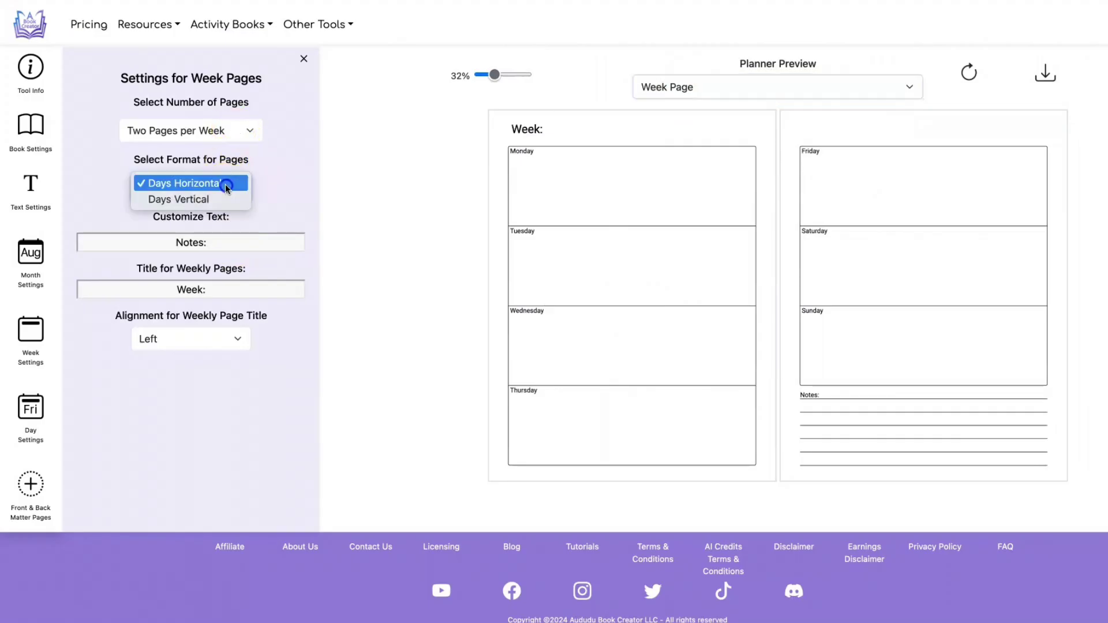
{"action": "left_click", "coordinate": [227, 198]}
{"action": "left_click", "coordinate": [969, 71]}
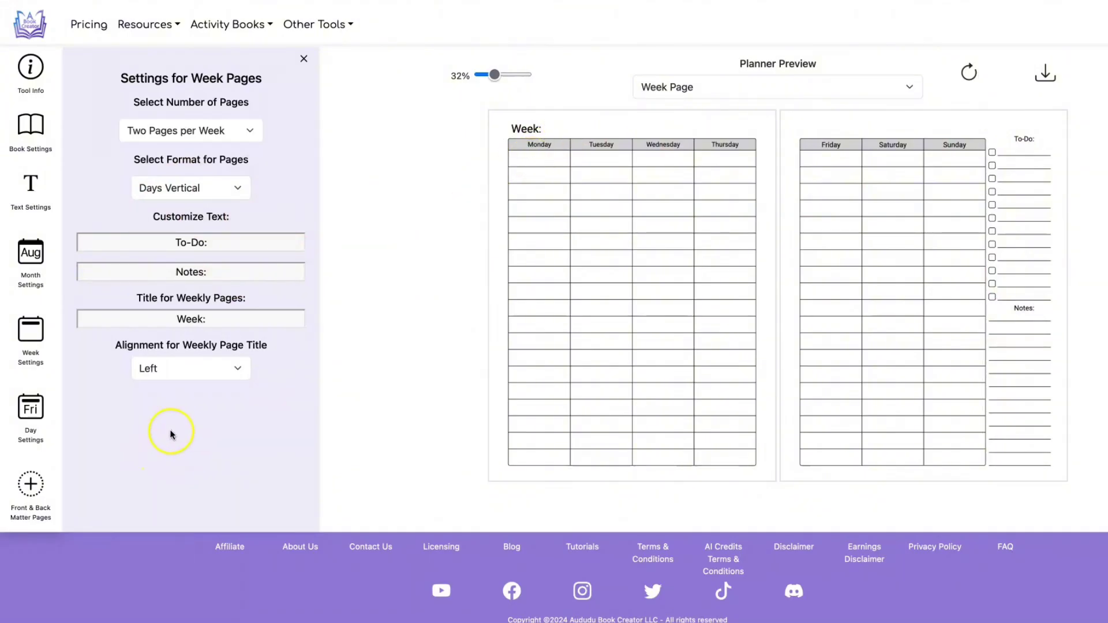
- Set the weekly page title alignment to Center, then Right, then preview the day page
{"action": "left_click", "coordinate": [215, 368]}
{"action": "left_click", "coordinate": [217, 379]}
{"action": "left_click", "coordinate": [963, 73]}
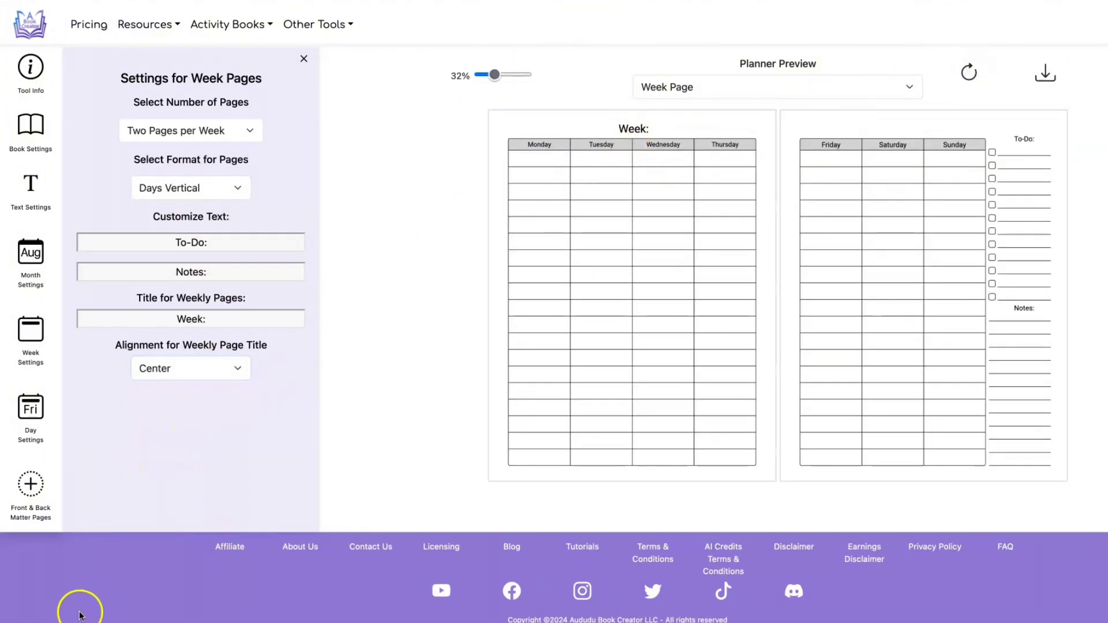
{"action": "left_click", "coordinate": [226, 370]}
{"action": "left_click", "coordinate": [225, 380]}
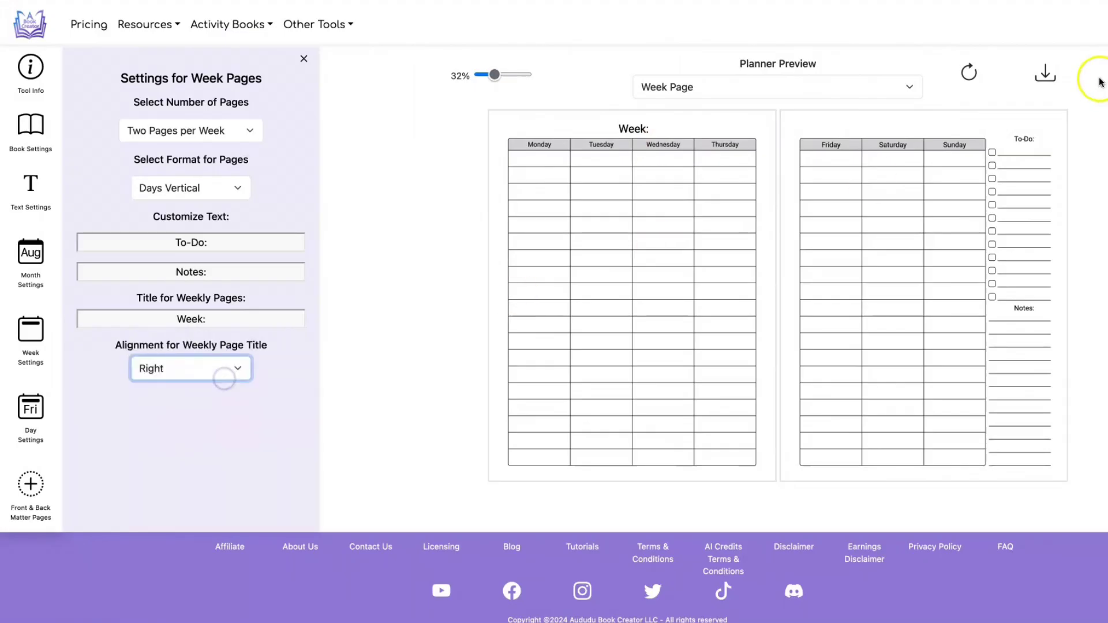
{"action": "left_click", "coordinate": [969, 74]}
{"action": "left_click", "coordinate": [824, 102]}
{"action": "left_click", "coordinate": [846, 111]}
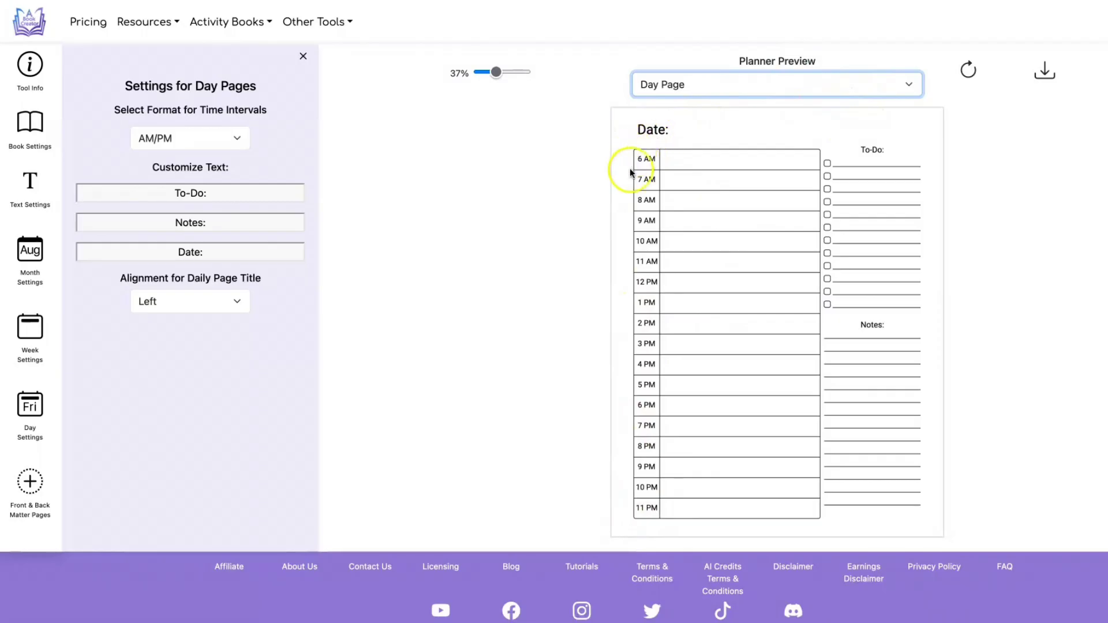
- Set day page time intervals to 24 Hours (6:00–23:00), keeping the daily title Left-aligned
{"action": "left_click", "coordinate": [231, 145]}
{"action": "left_click", "coordinate": [228, 145]}
{"action": "left_click", "coordinate": [974, 67]}
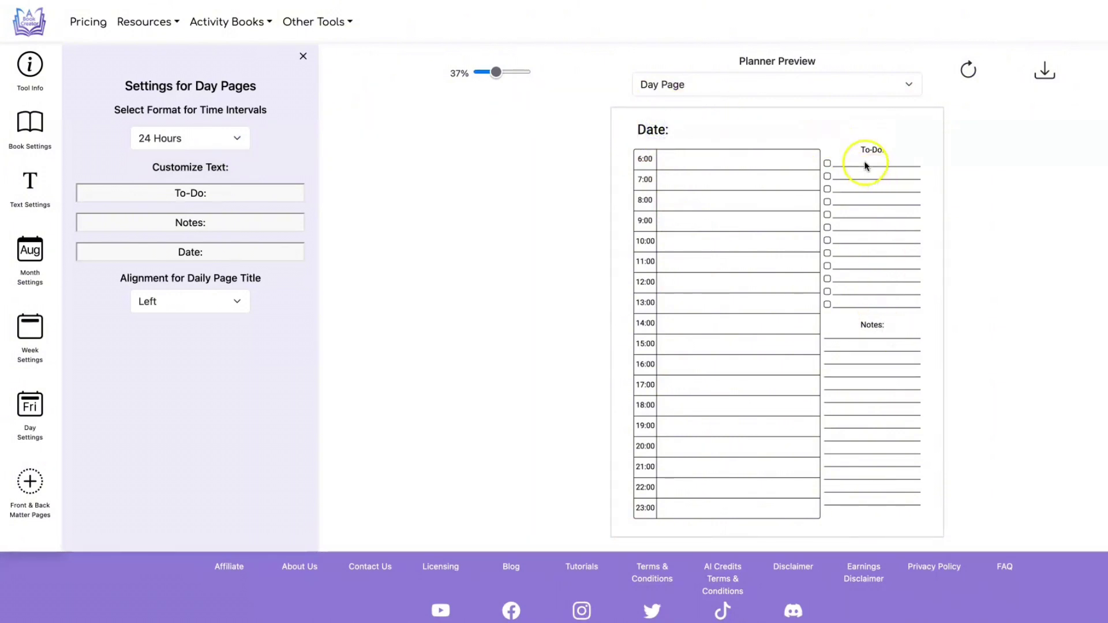
{"action": "left_click", "coordinate": [212, 300]}
{"action": "left_click", "coordinate": [367, 263]}
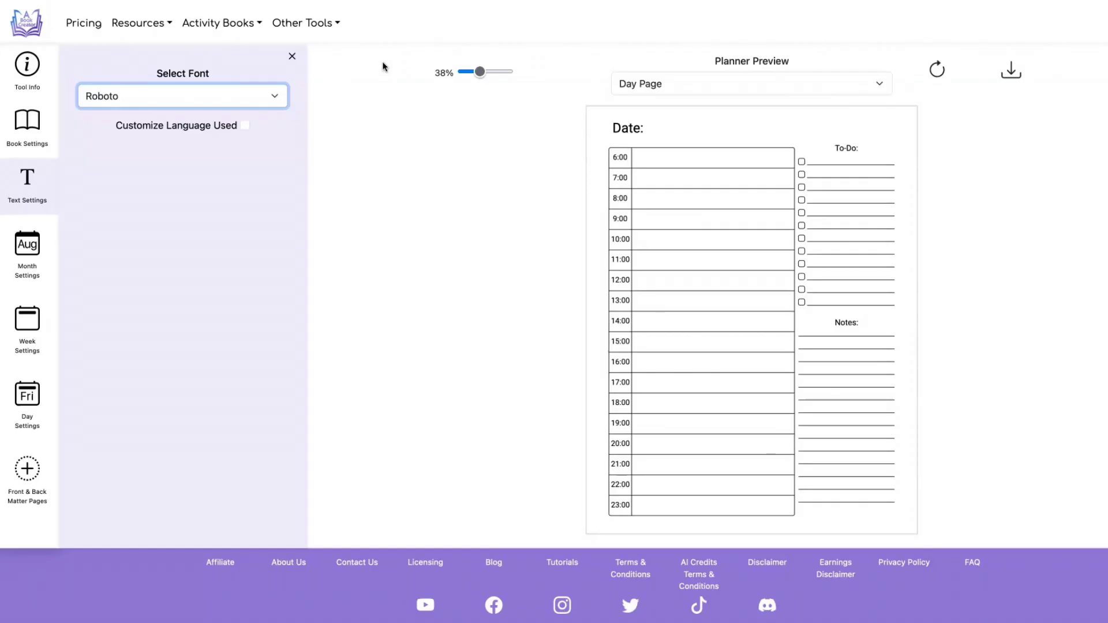
- Turn on Customize Language Used and paste in the Spanish month names
{"action": "left_click_drag", "start_coordinate": [117, 127], "coordinate": [199, 126]}
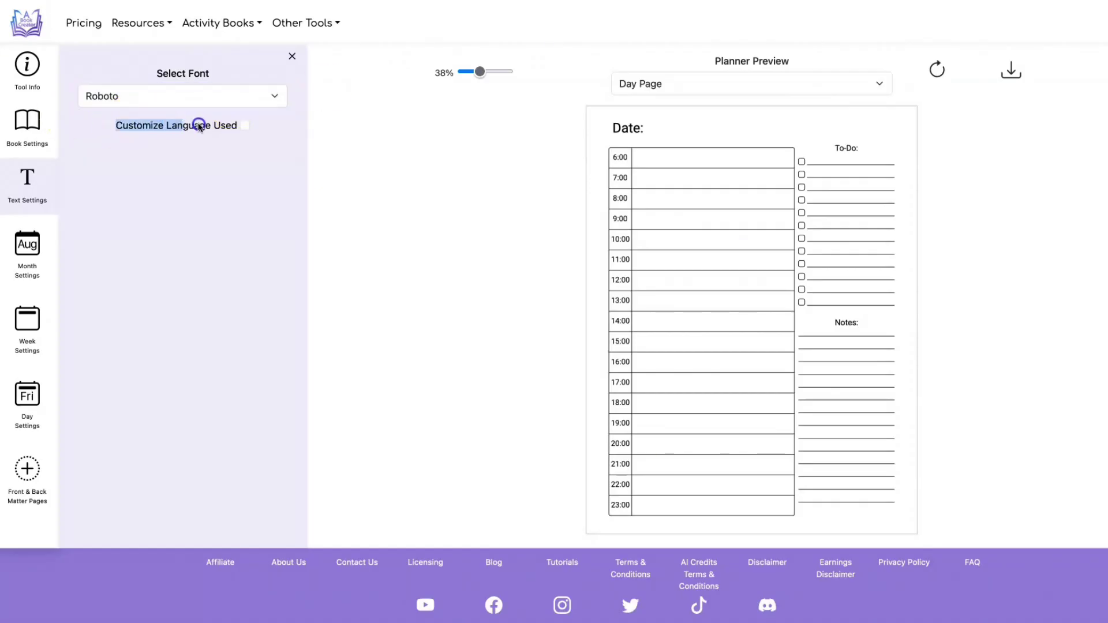
{"action": "left_click", "coordinate": [243, 125]}
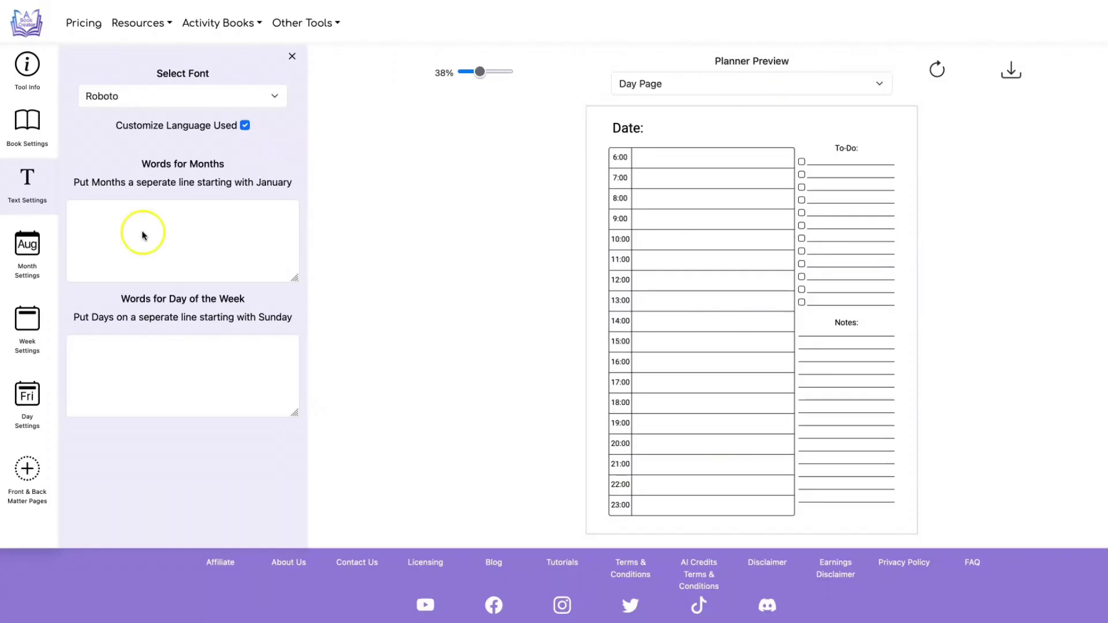
{"action": "left_click", "coordinate": [141, 208]}
{"action": "type", "text": "Enero Febrero Marzo Abril Mayo Junio Julio Agosto Septiembre Octubre Noviembre Diciembre"}
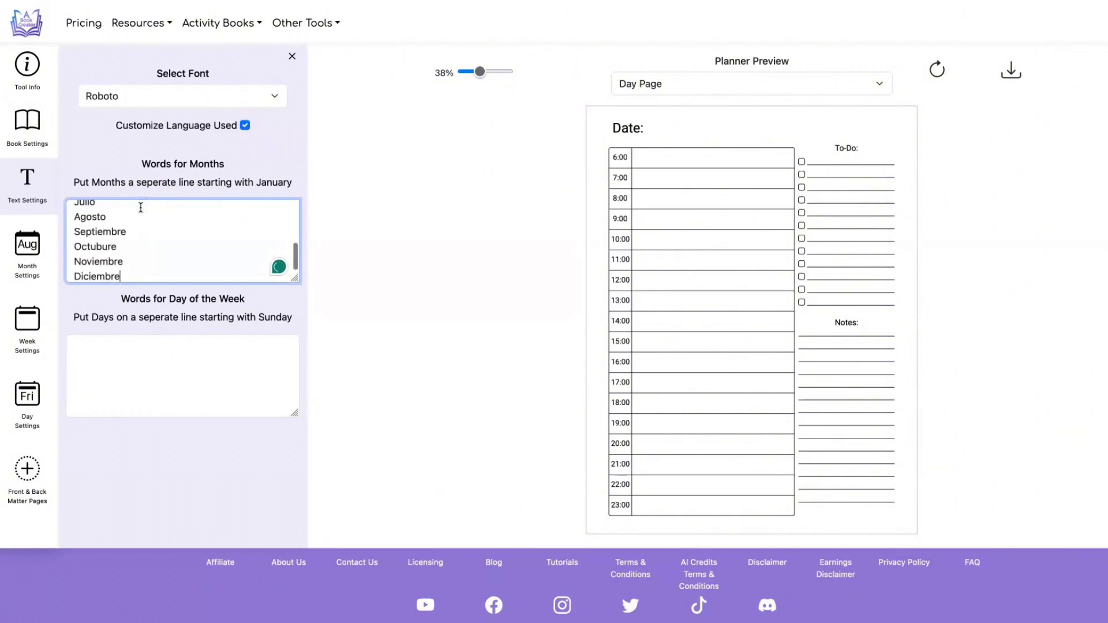
{"action": "scroll", "coordinate": [119, 227], "scroll_direction": "up", "scroll_amount": 3}
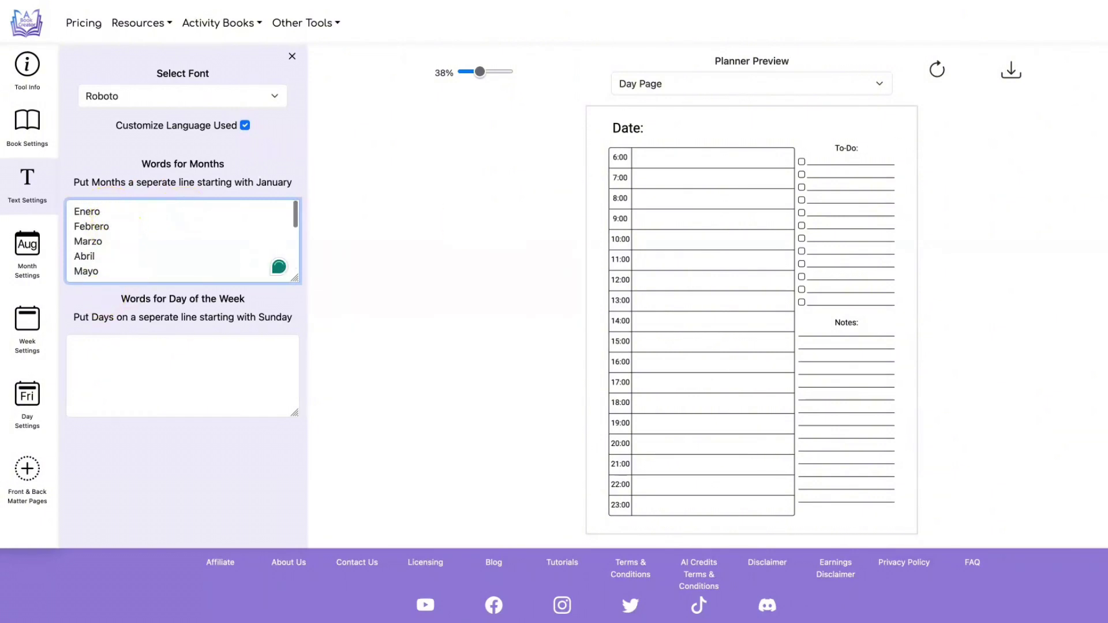
- Paste the Spanish weekday names and preview the week page showing Lunes through Domingo
{"action": "left_click", "coordinate": [139, 358]}
{"action": "type", "text": "Domingo Lunes Martes Miércoles Jueves Viernes Sábado"}
{"action": "scroll", "coordinate": [139, 357], "scroll_direction": "up", "scroll_amount": 2}
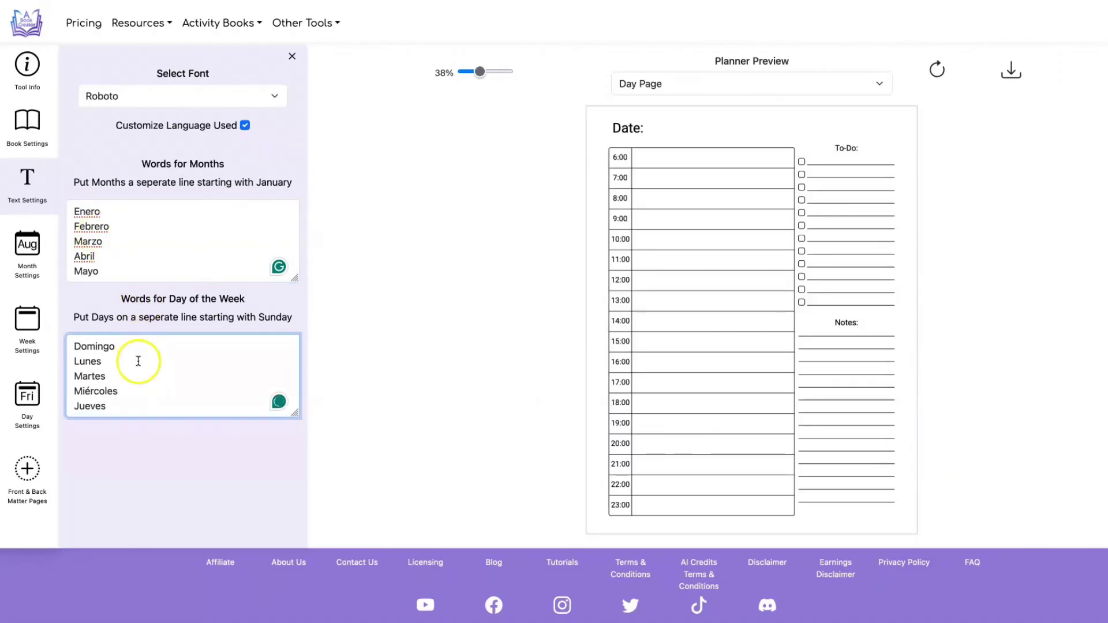
{"action": "left_click", "coordinate": [936, 68]}
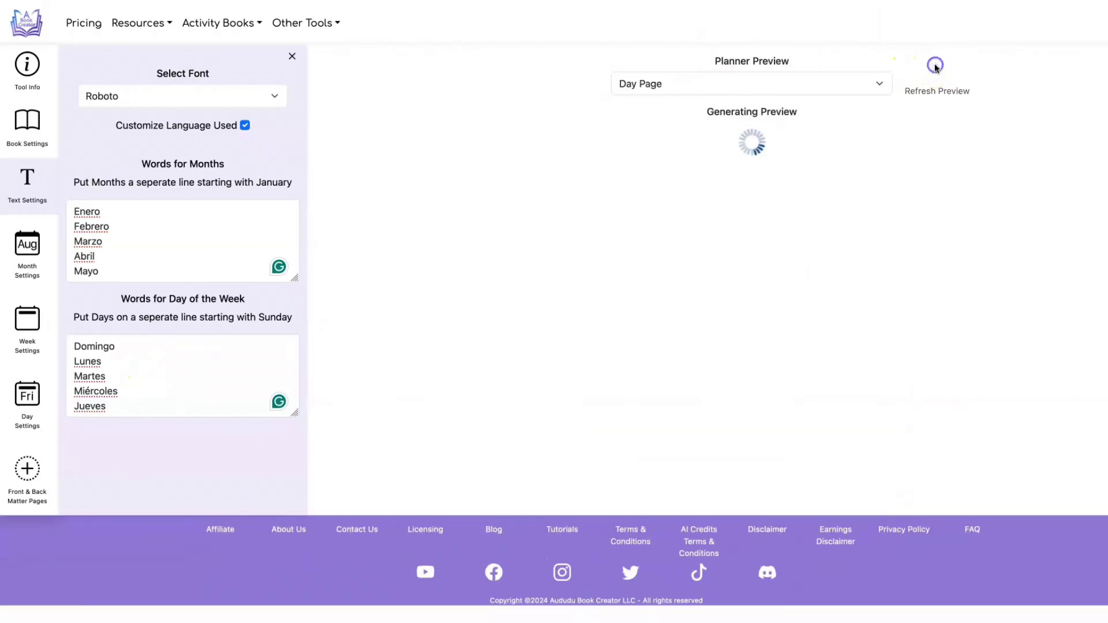
{"action": "left_click", "coordinate": [725, 82]}
{"action": "left_click", "coordinate": [693, 117]}
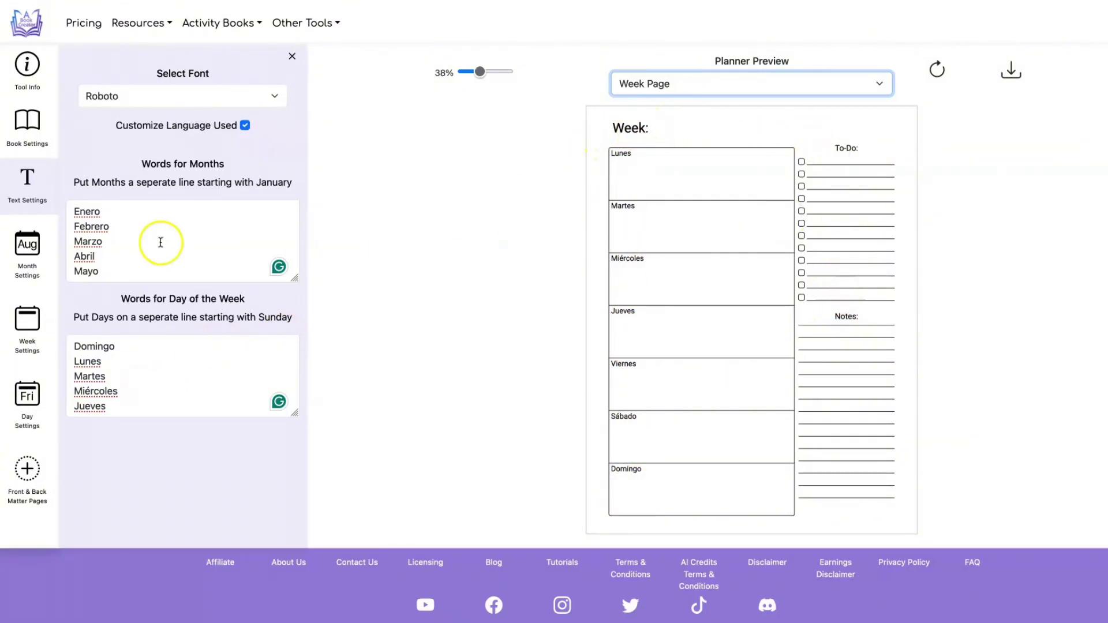
- Switch the planner back to Dated Pages and preview the January 2025 month spread
{"action": "left_click", "coordinate": [28, 123]}
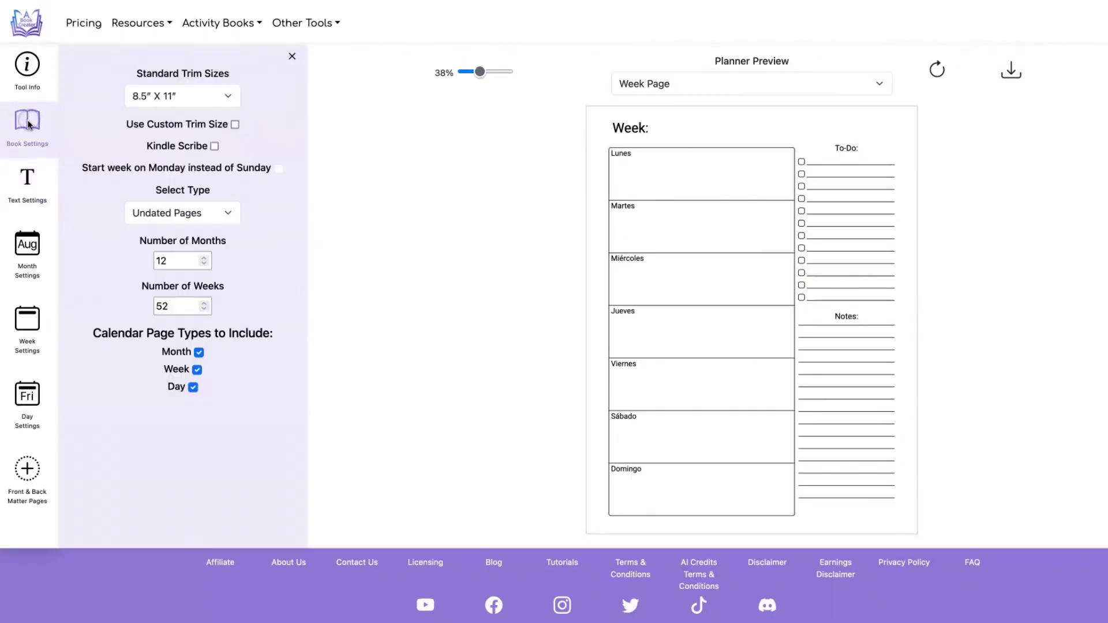
{"action": "left_click", "coordinate": [185, 214]}
{"action": "left_click", "coordinate": [192, 195]}
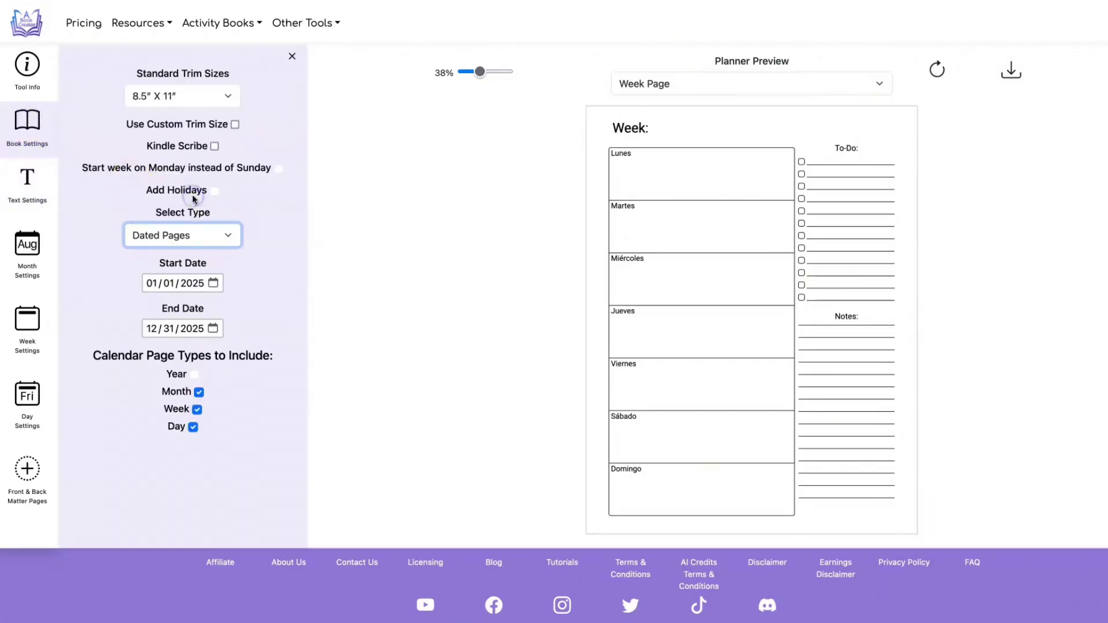
{"action": "left_click", "coordinate": [936, 68]}
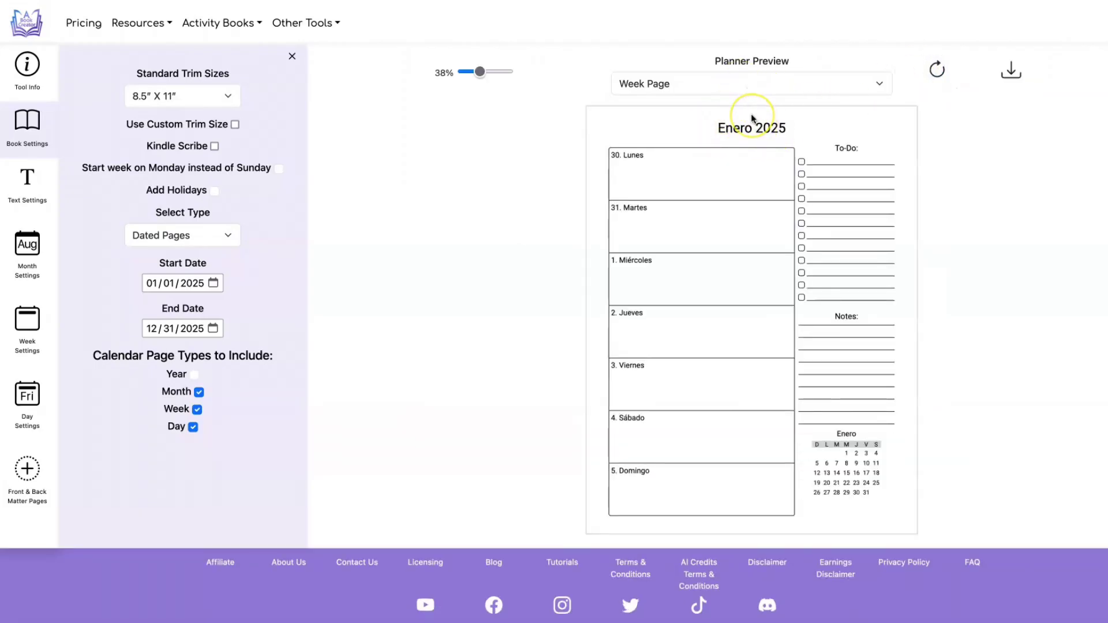
{"action": "left_click", "coordinate": [777, 81]}
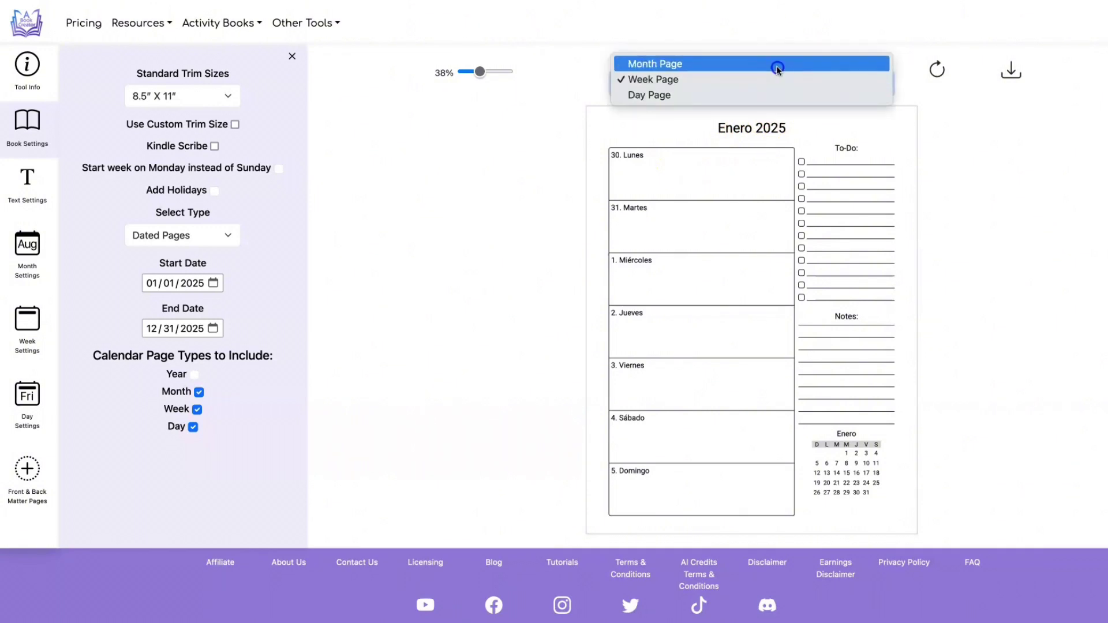
{"action": "left_click", "coordinate": [777, 67]}
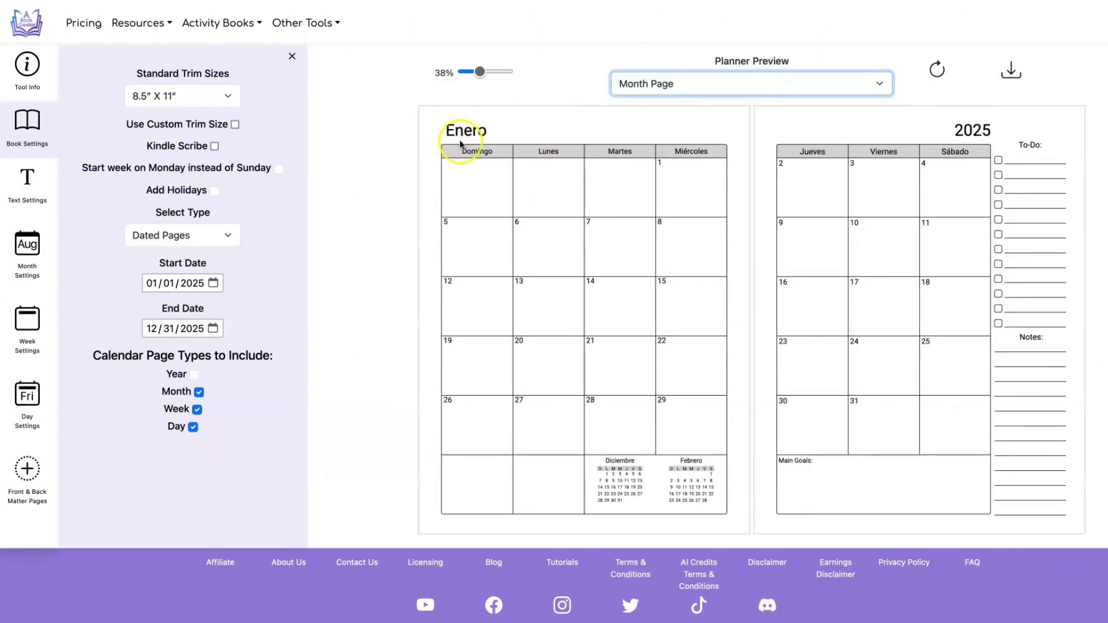
- Include the Year page and refresh to show Enero through Diciembre
{"action": "left_click", "coordinate": [194, 375]}
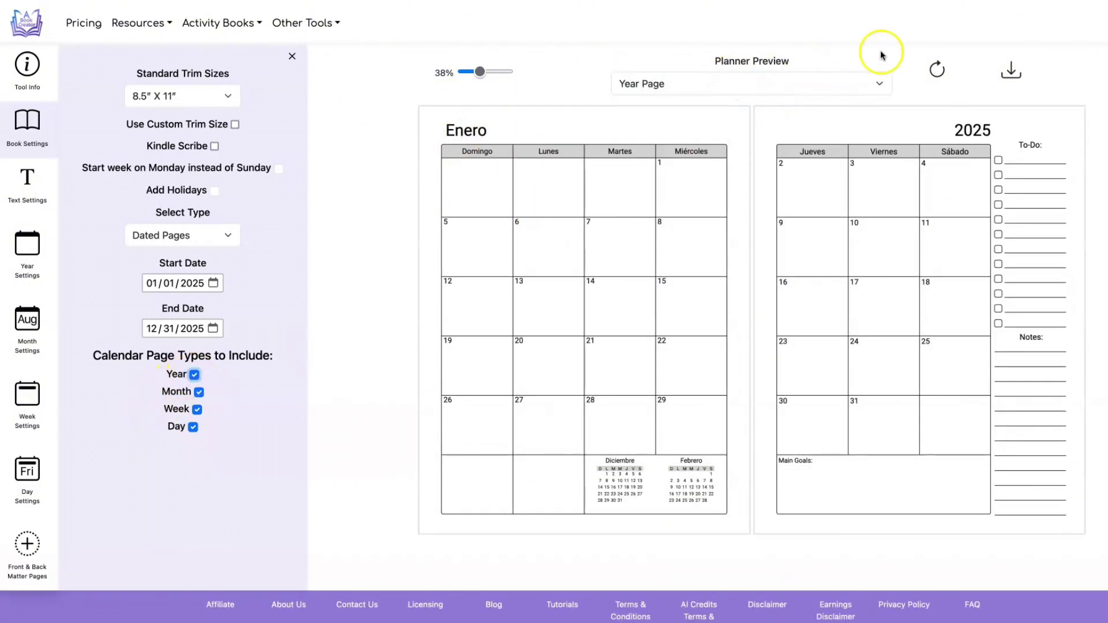
{"action": "left_click", "coordinate": [938, 65]}
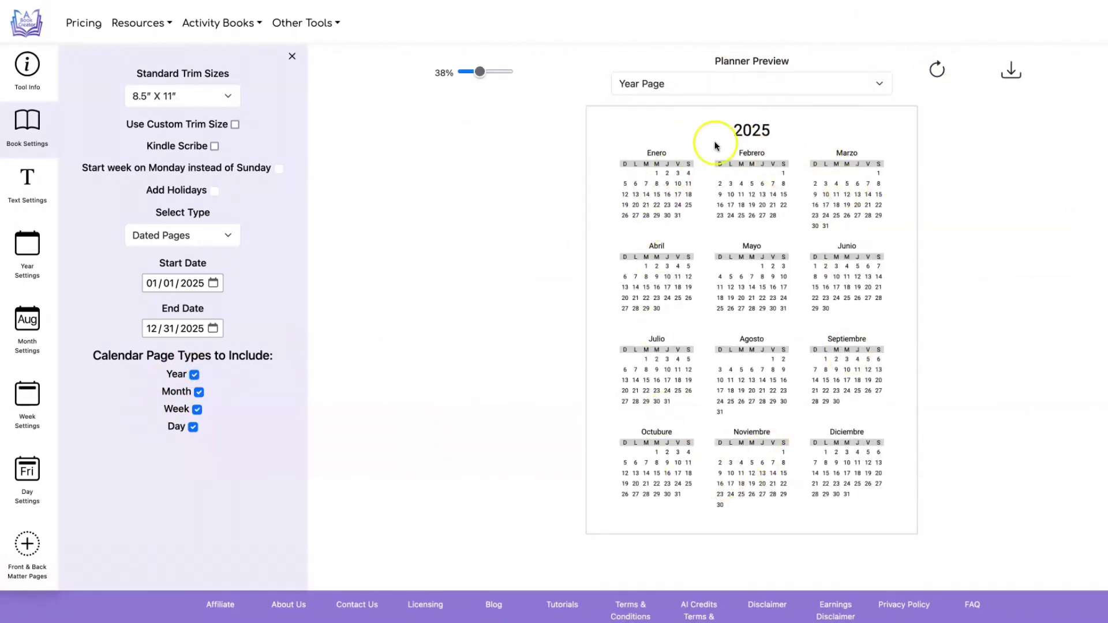
{"action": "left_click", "coordinate": [35, 246]}
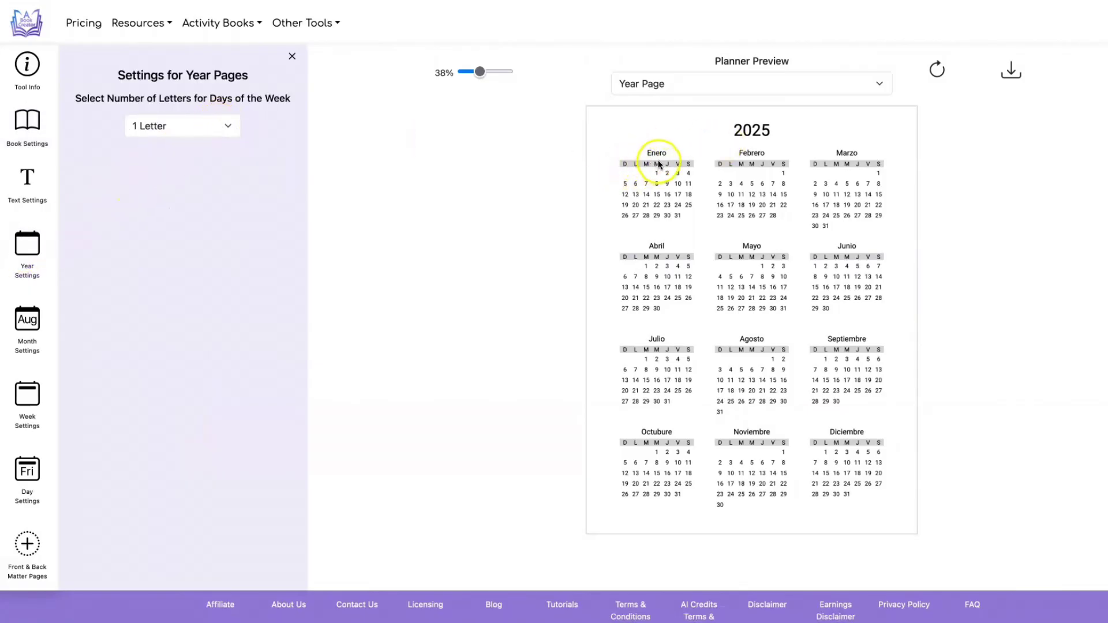
- Switch the year page to 2-letter weekday abbreviations and refresh the preview
{"action": "left_click", "coordinate": [218, 122]}
{"action": "left_click", "coordinate": [217, 133]}
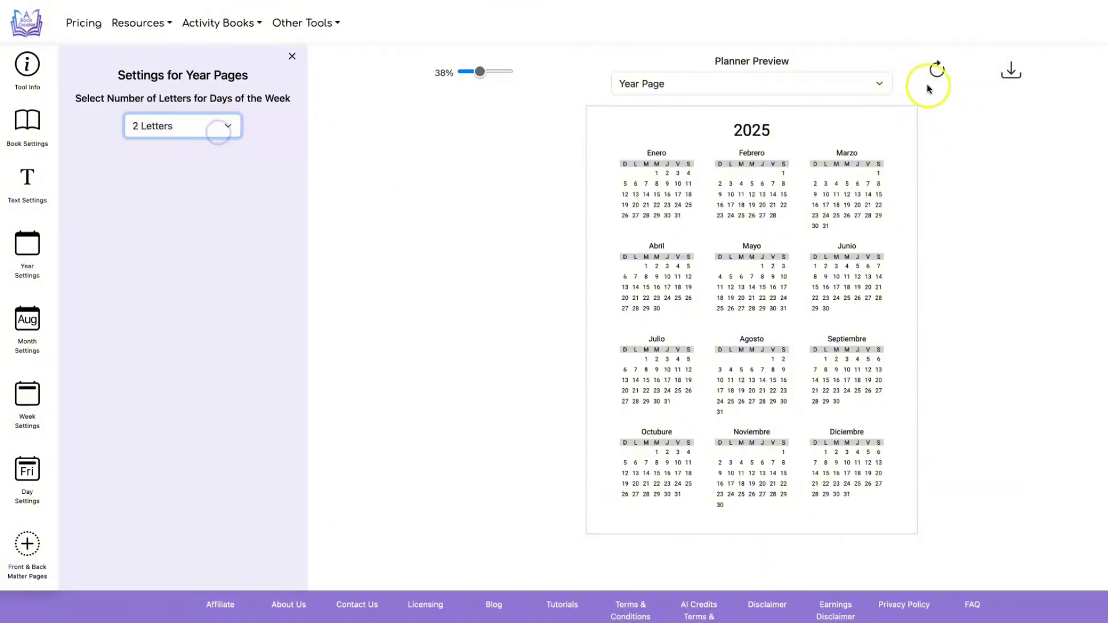
{"action": "left_click", "coordinate": [928, 87]}
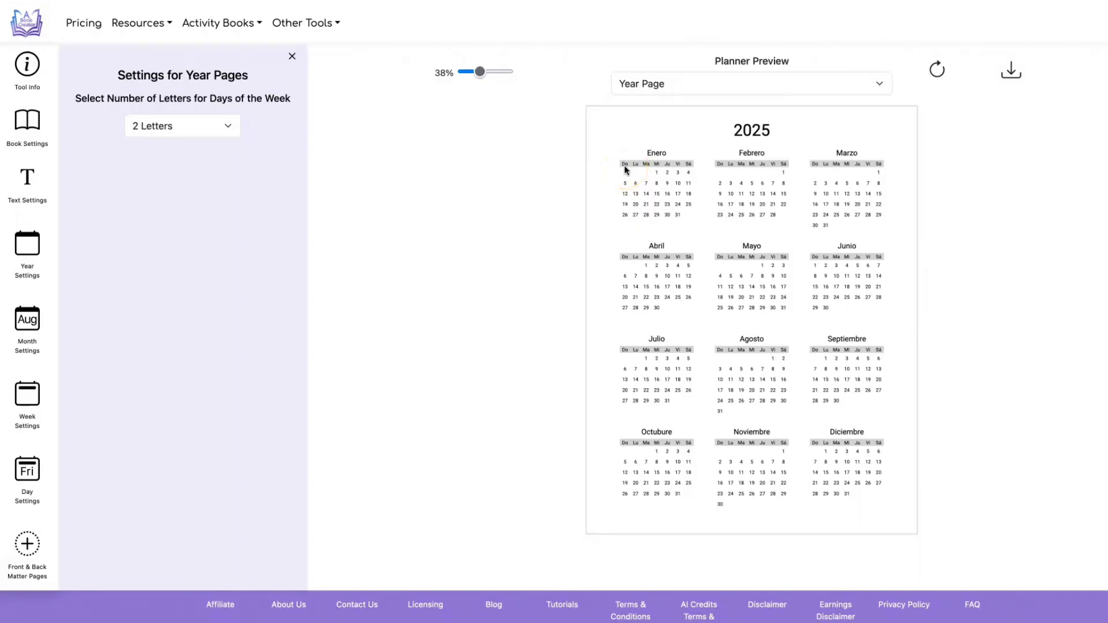
- Preview the Enero month spread, the Enero 2025 week page and the Miércoles 1/1 day page
{"action": "left_click", "coordinate": [721, 87]}
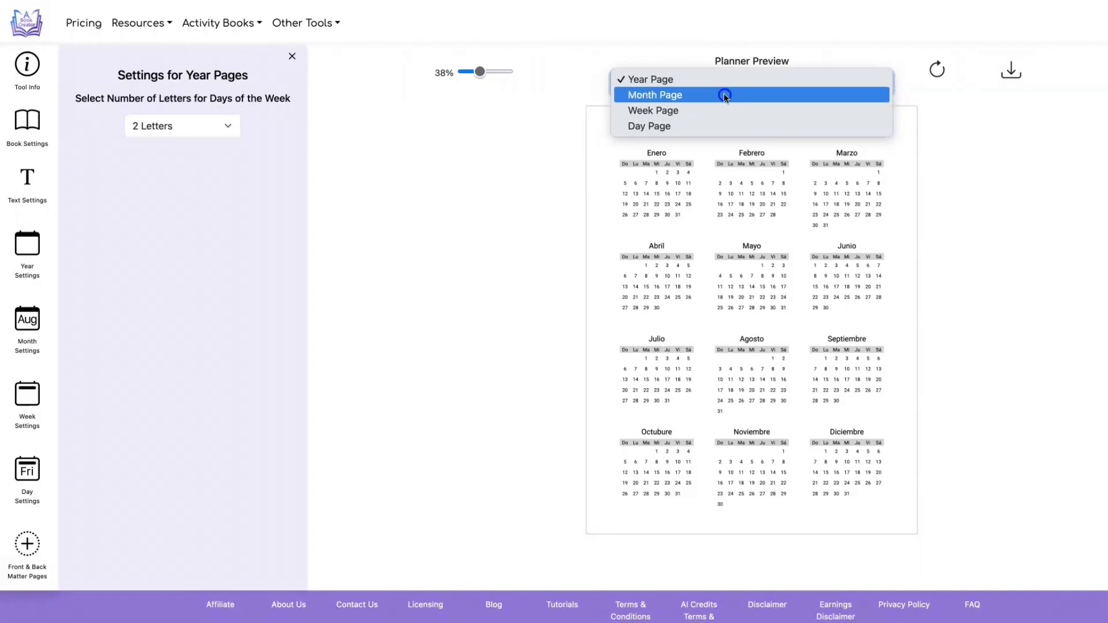
{"action": "left_click", "coordinate": [723, 93]}
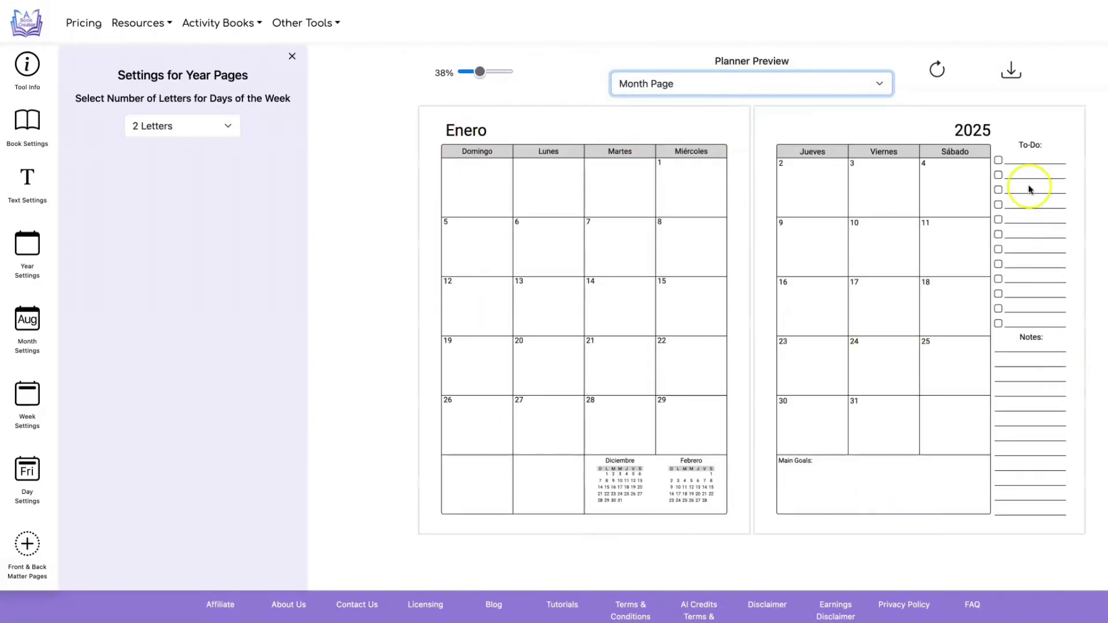
{"action": "left_click", "coordinate": [770, 82]}
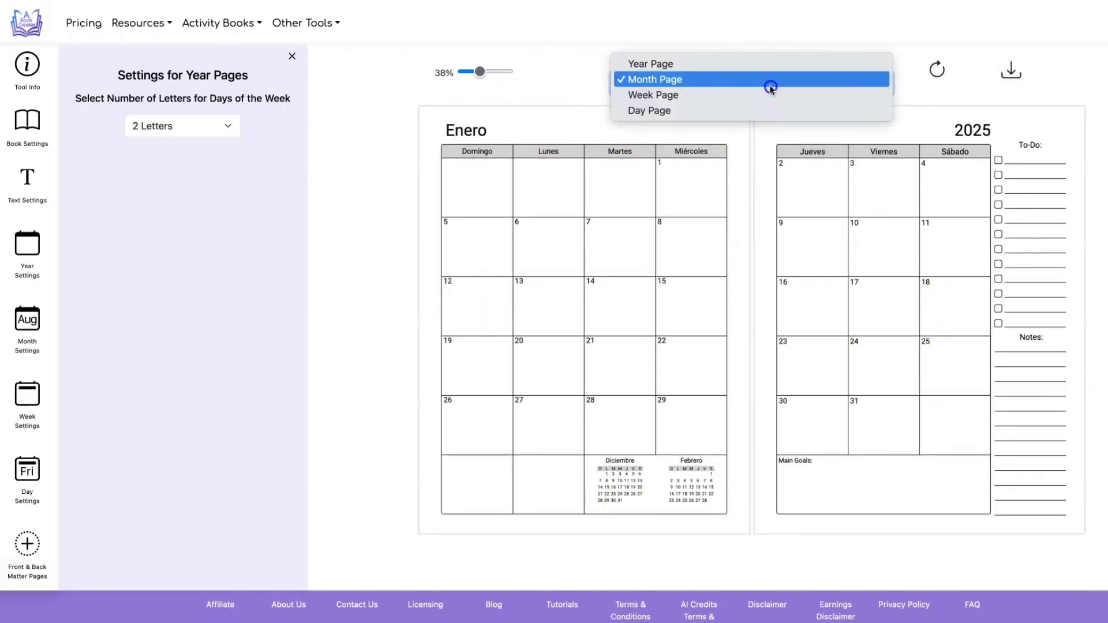
{"action": "left_click", "coordinate": [772, 89]}
{"action": "left_click", "coordinate": [774, 83]}
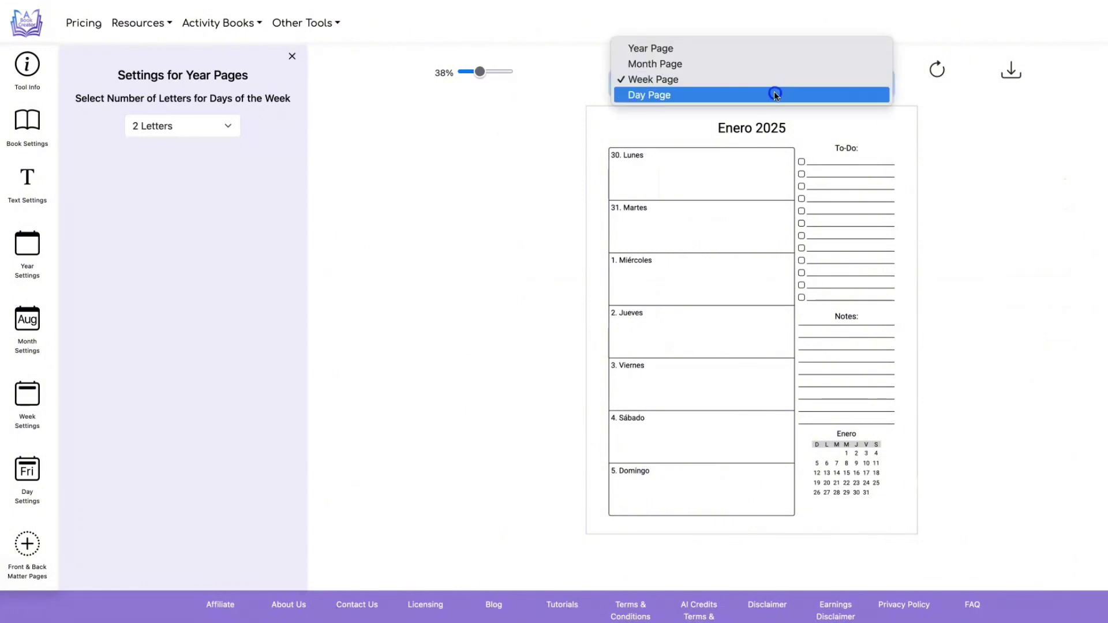
{"action": "left_click", "coordinate": [774, 93]}
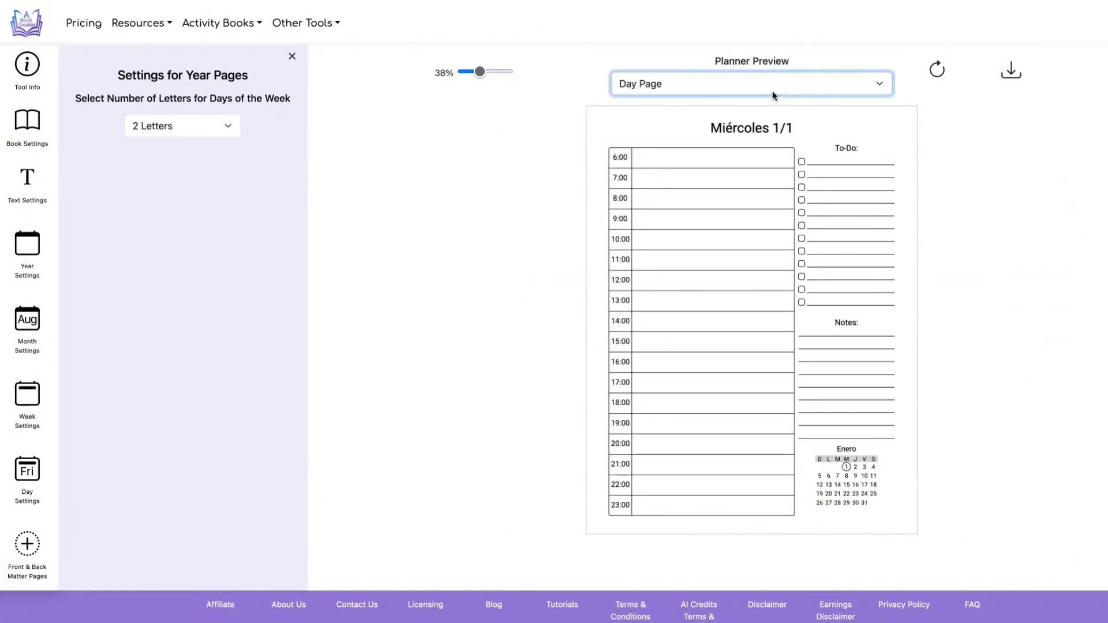
{"action": "left_click", "coordinate": [28, 151]}
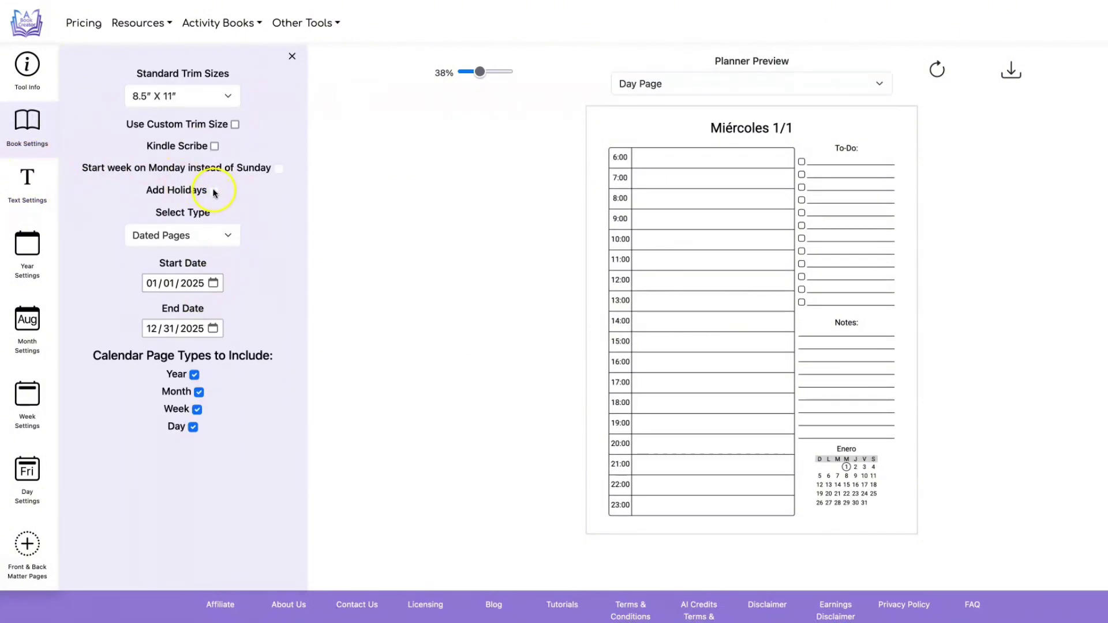
- Turn on México holidays and refresh so the 1/1 day page shows Año Nuevo
{"action": "left_click", "coordinate": [215, 191]}
{"action": "left_click", "coordinate": [237, 244]}
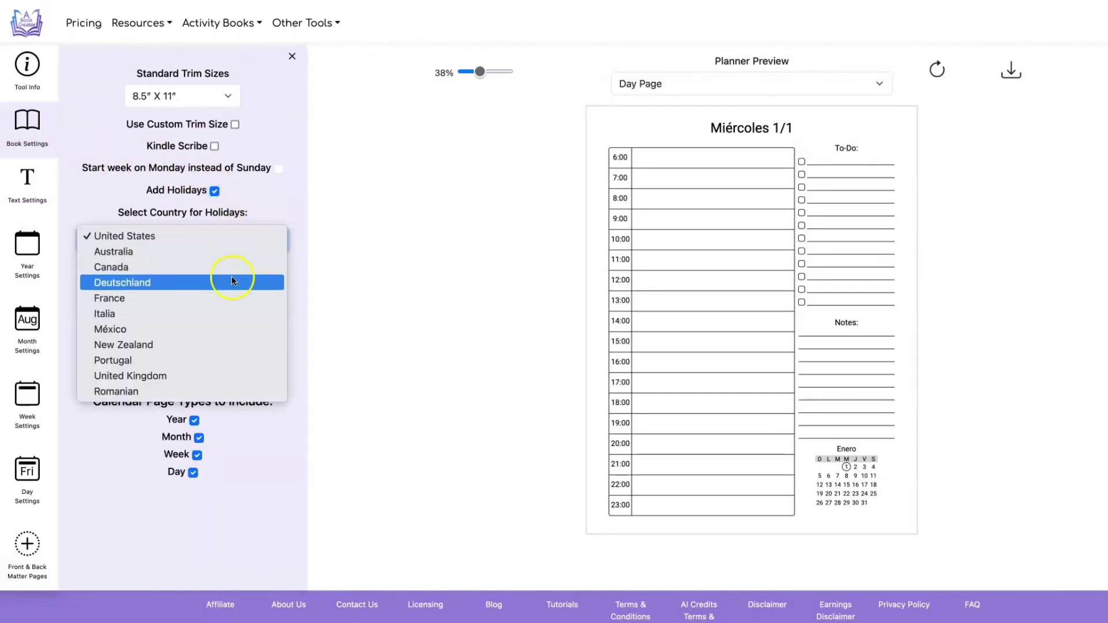
{"action": "left_click", "coordinate": [110, 329]}
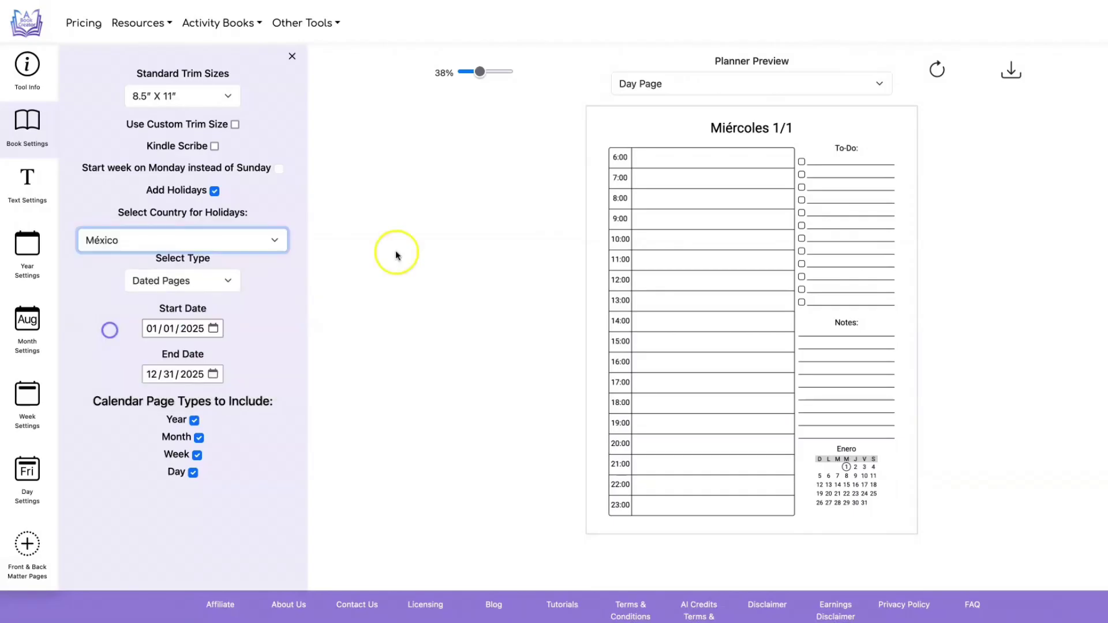
{"action": "left_click", "coordinate": [936, 70]}
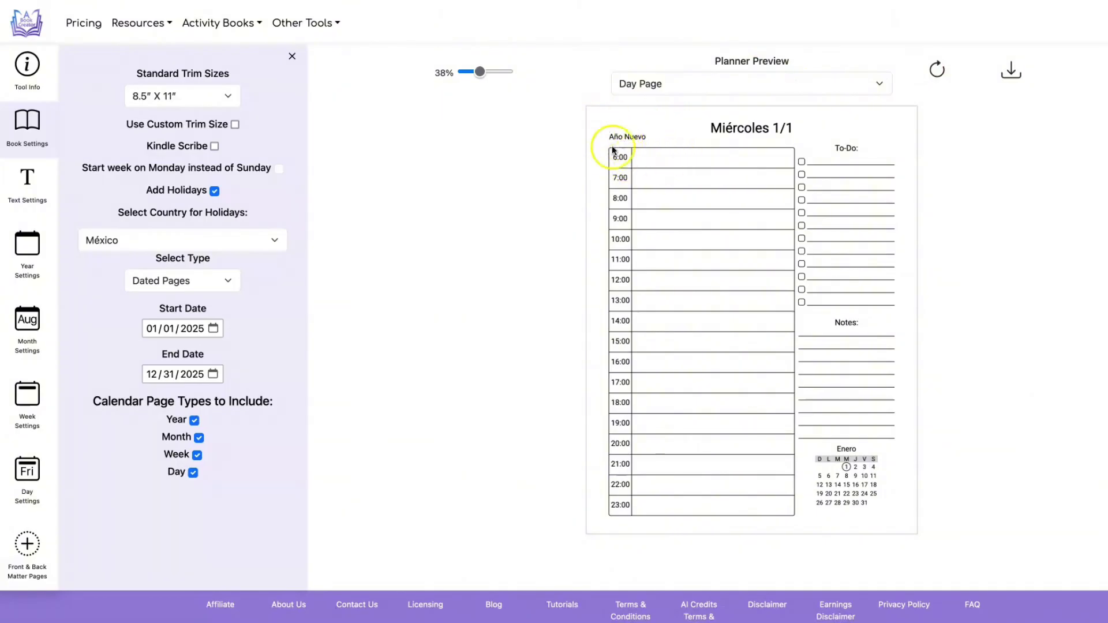
{"action": "left_click", "coordinate": [700, 82]}
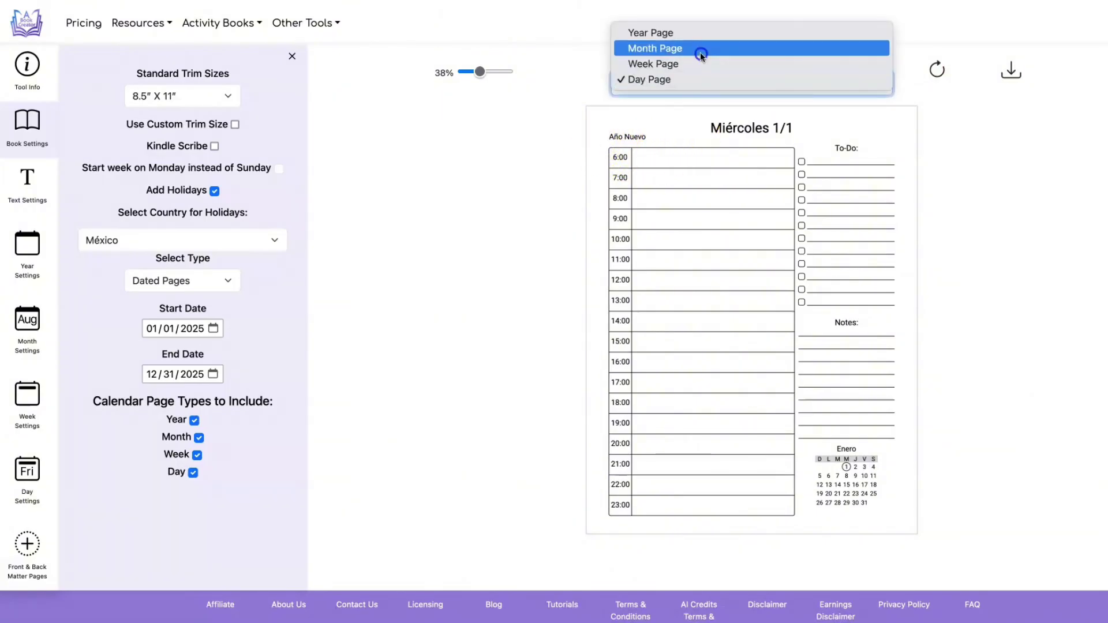
- Preview the month page spread, then the week page
{"action": "left_click", "coordinate": [700, 55]}
{"action": "key", "text": "Up"}
{"action": "key", "text": "Up"}
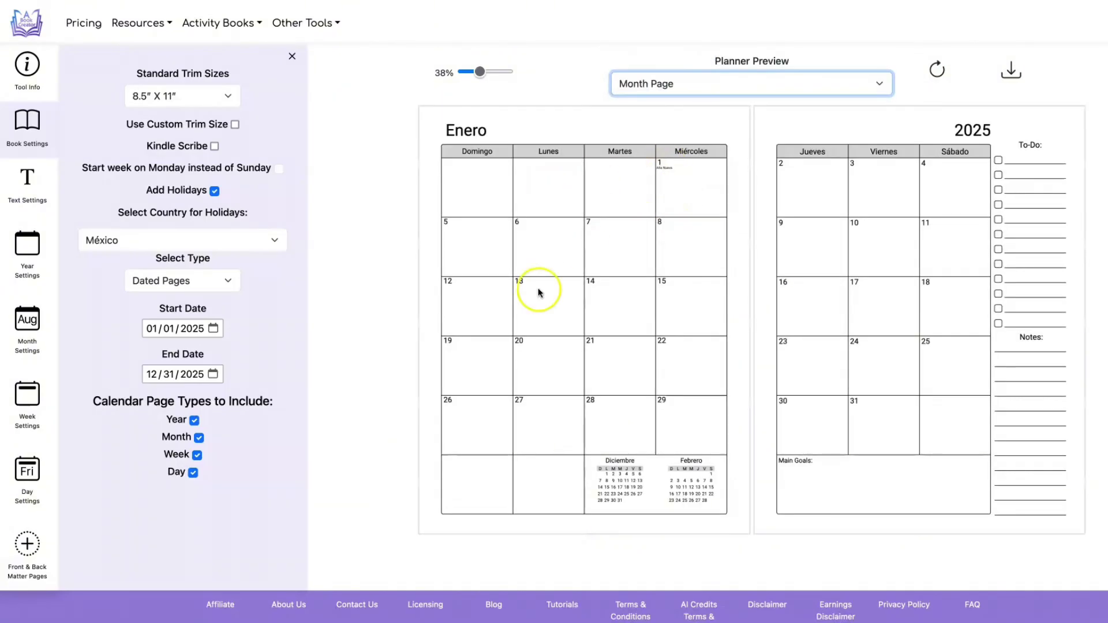
{"action": "left_click", "coordinate": [713, 87]}
{"action": "left_click", "coordinate": [713, 94]}
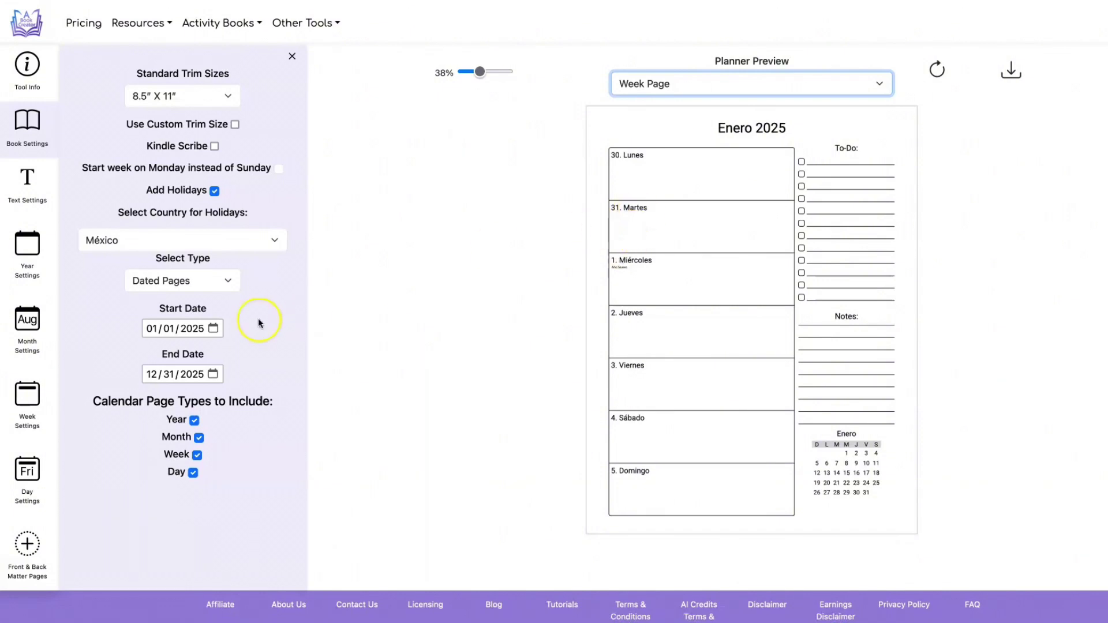
- Set the week pages' date format to Monday 15
{"action": "left_click", "coordinate": [26, 321]}
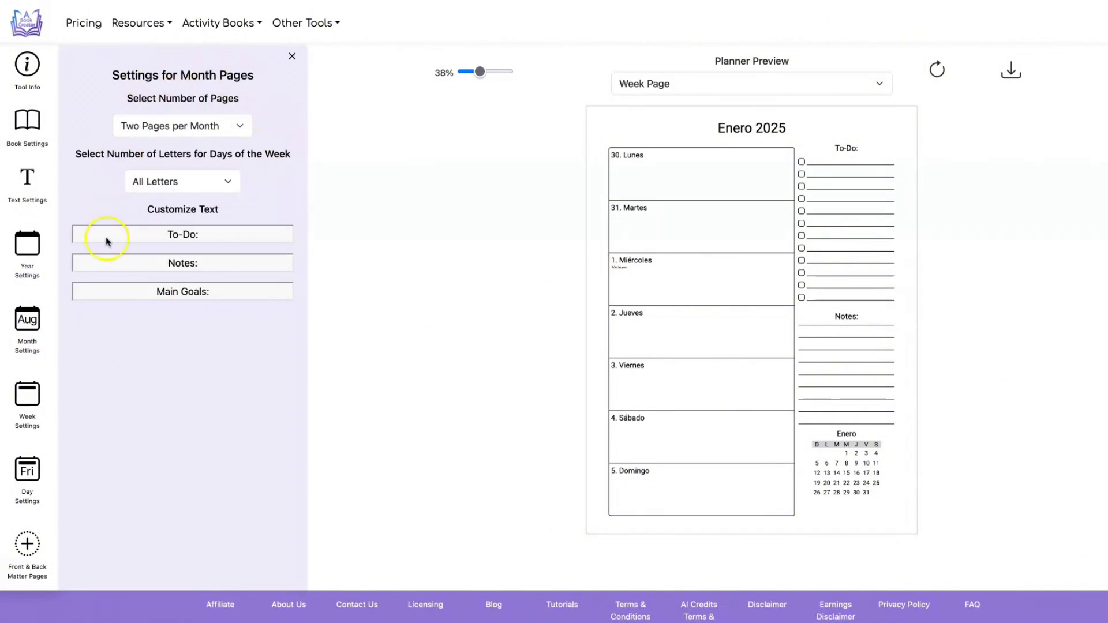
{"action": "left_click", "coordinate": [26, 395]}
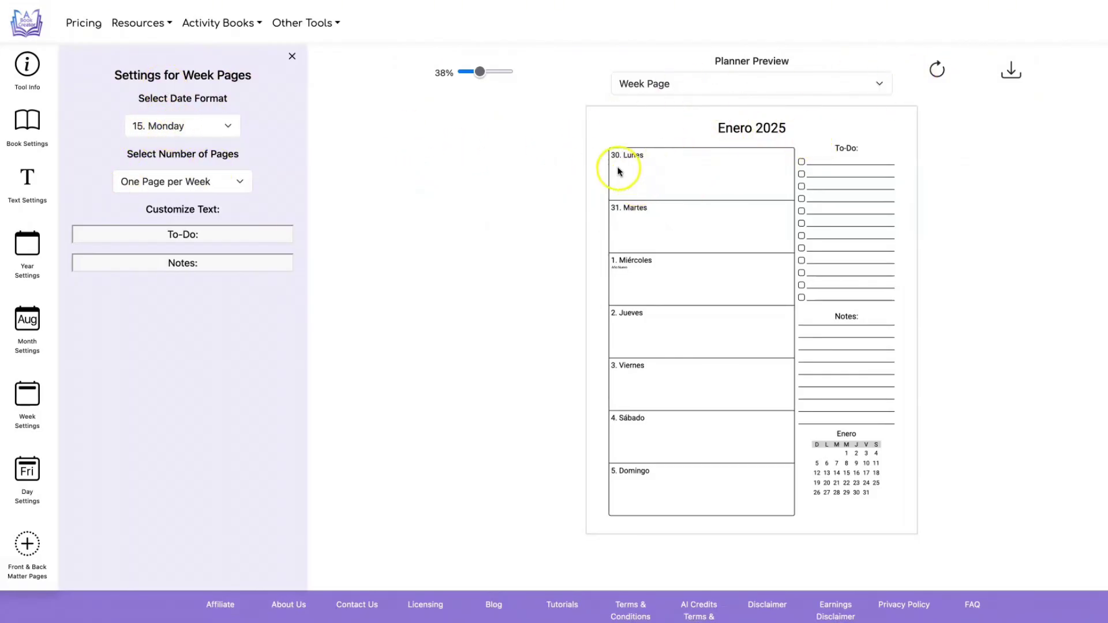
{"action": "left_click", "coordinate": [203, 127]}
{"action": "left_click", "coordinate": [204, 136]}
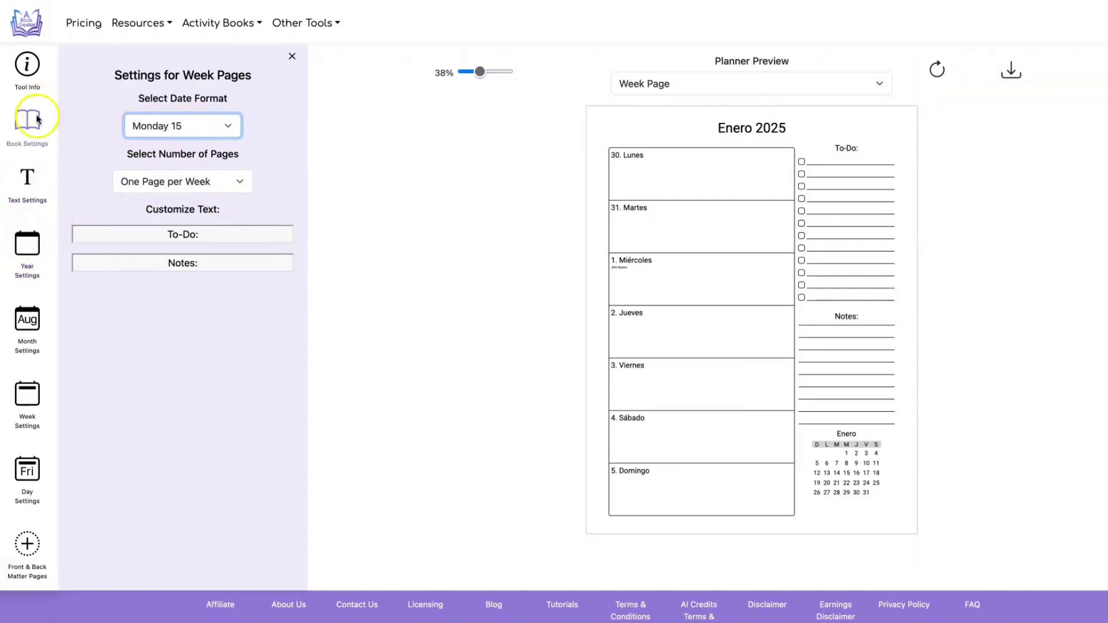
{"action": "left_click", "coordinate": [29, 182]}
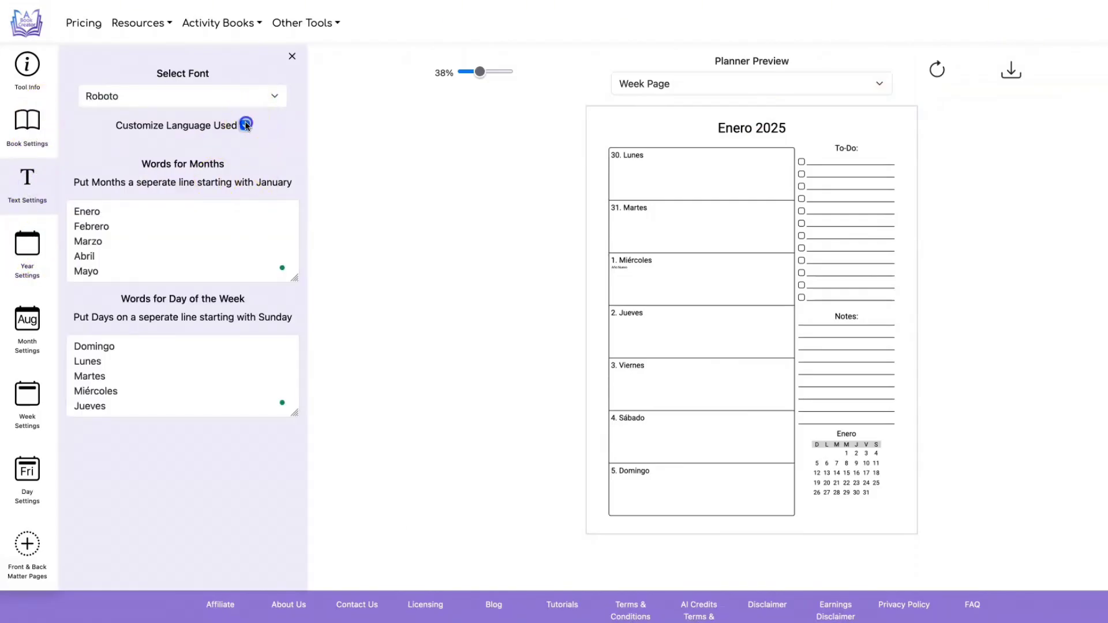
- Turn off custom language so the wording is English, keeping full weekday names
{"action": "left_click", "coordinate": [245, 124]}
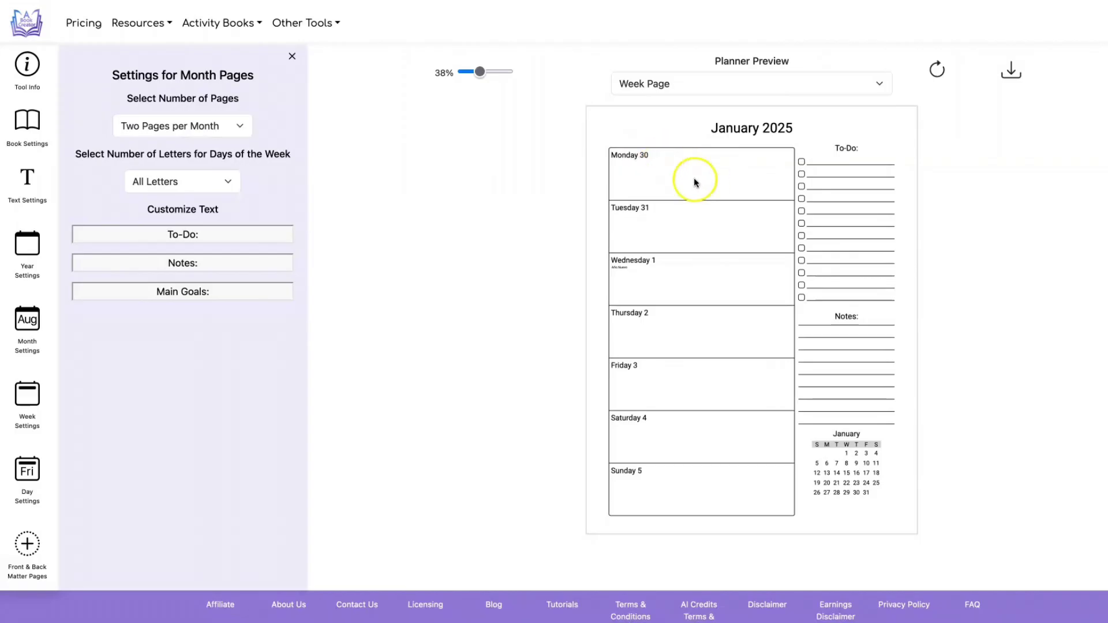
{"action": "left_click", "coordinate": [167, 183]}
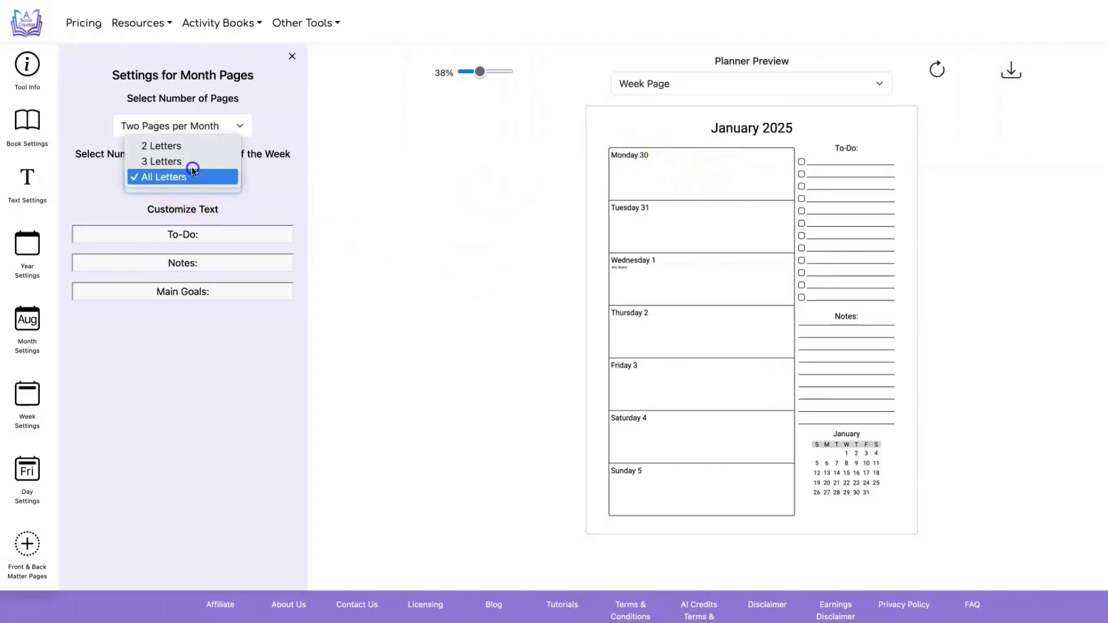
{"action": "left_click", "coordinate": [488, 225]}
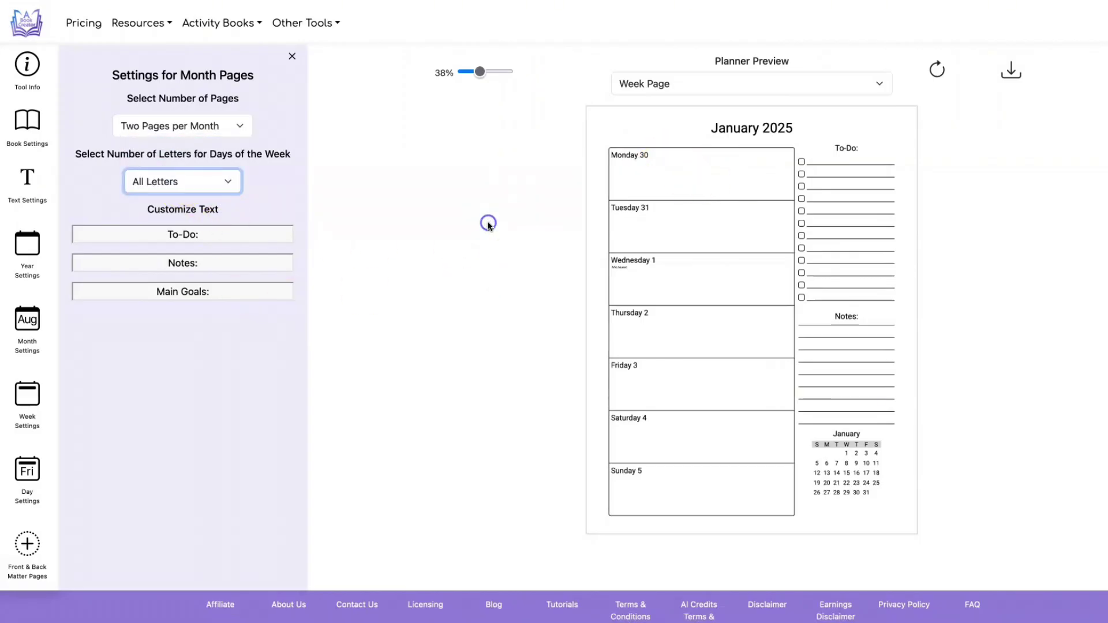
{"action": "left_click", "coordinate": [25, 317]}
- Set the day page date format to day/month and download the planner PDF
{"action": "left_click", "coordinate": [849, 87]}
{"action": "left_click", "coordinate": [849, 94]}
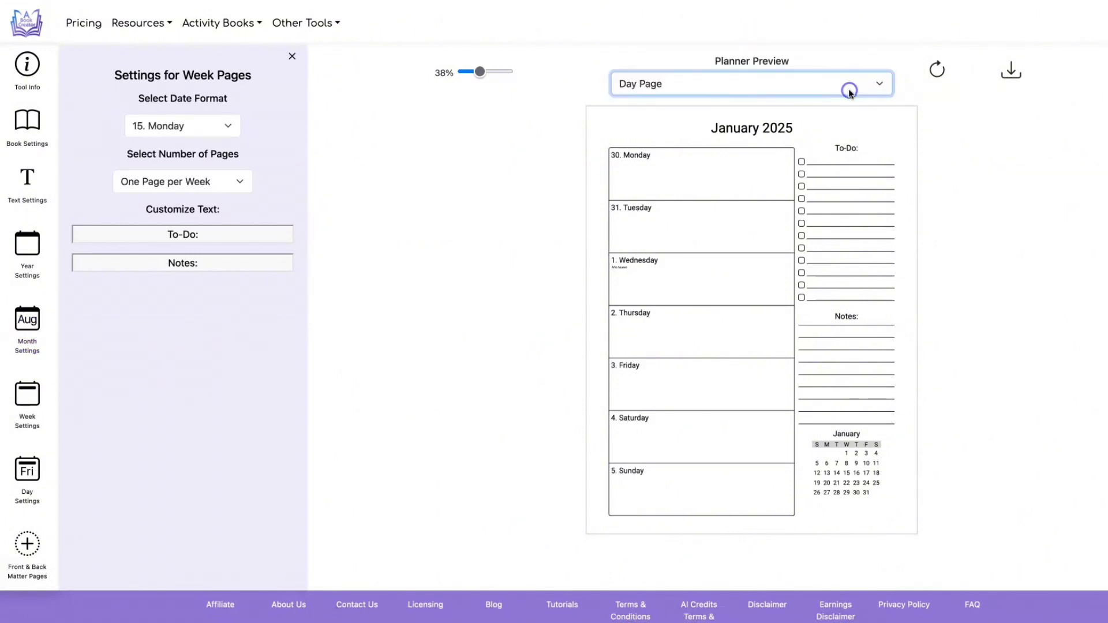
{"action": "left_click", "coordinate": [27, 465]}
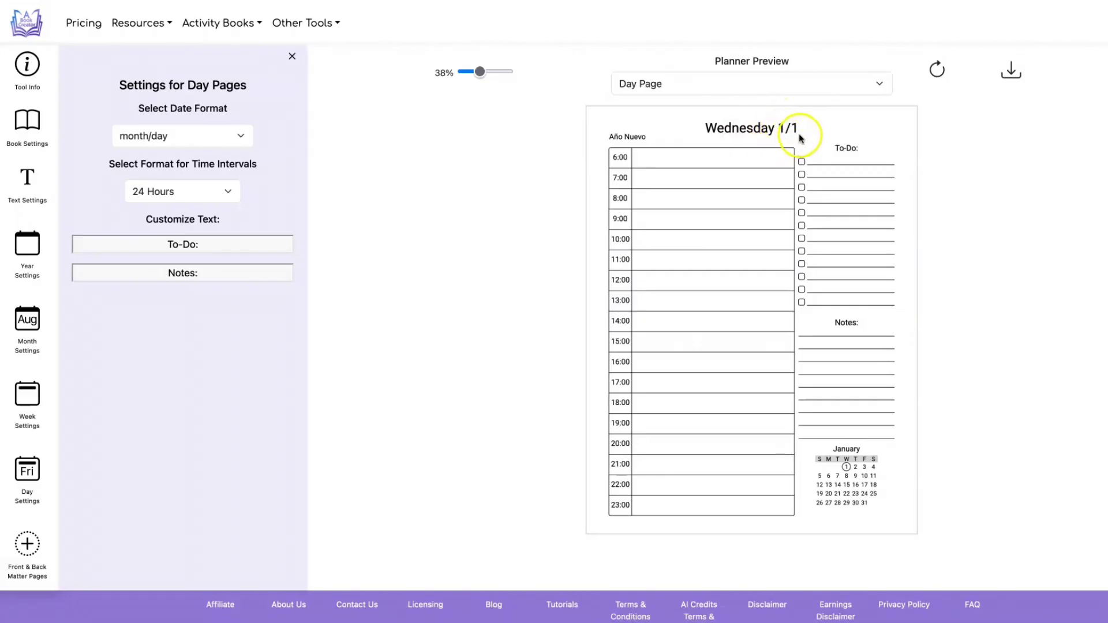
{"action": "left_click", "coordinate": [227, 137]}
{"action": "left_click", "coordinate": [225, 145]}
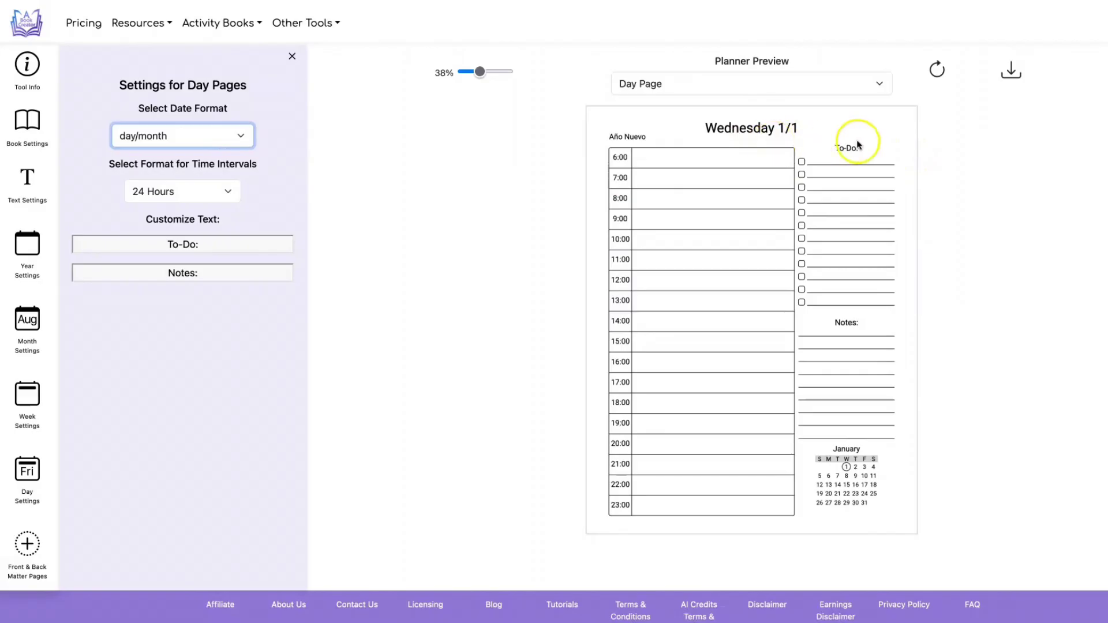
{"action": "left_click", "coordinate": [1010, 72]}
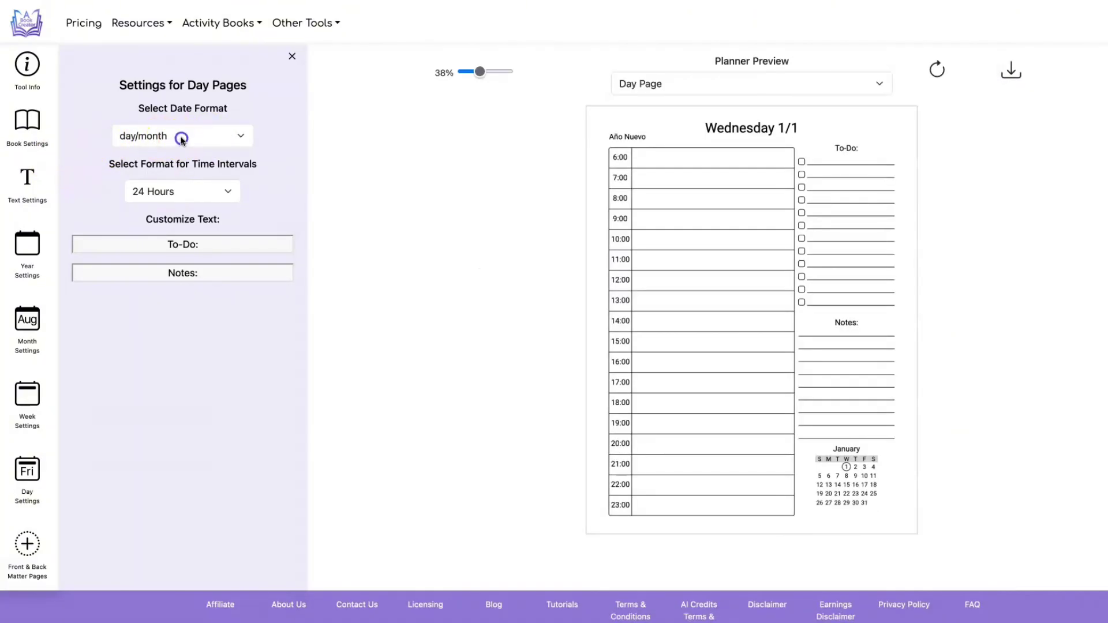
- Switch the day date format back to month/day and download the PDF again
{"action": "left_click", "coordinate": [178, 136]}
{"action": "left_click", "coordinate": [167, 127]}
{"action": "left_click", "coordinate": [1027, 77]}
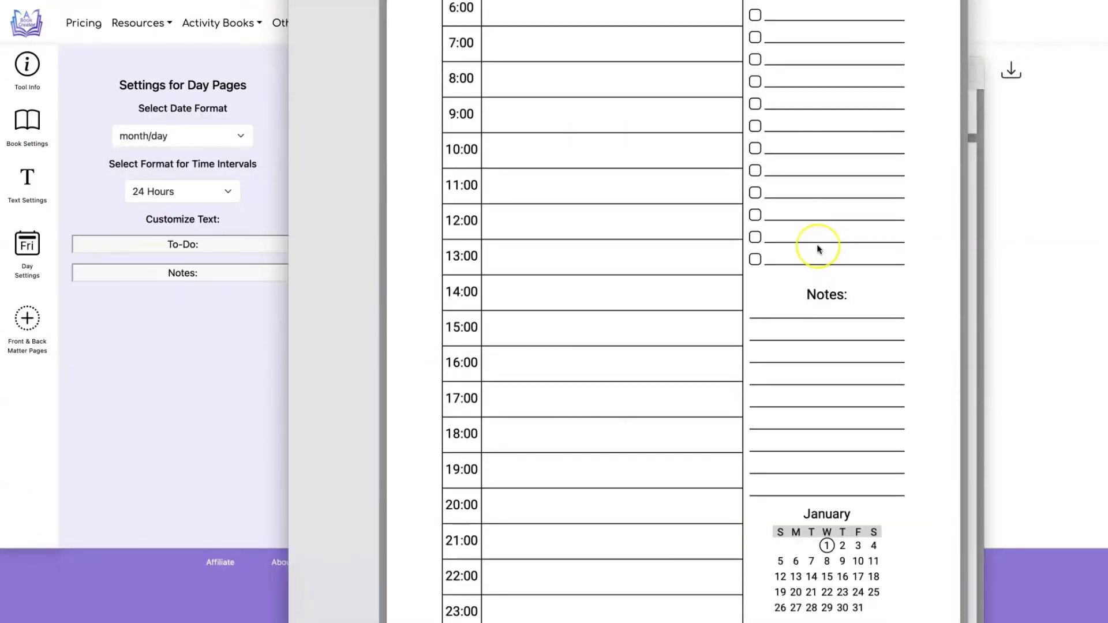
- Close the PDF preview, set day pages to DoW Day Month Year, and refresh
{"action": "scroll", "coordinate": [817, 250], "scroll_direction": "down", "scroll_amount": 20}
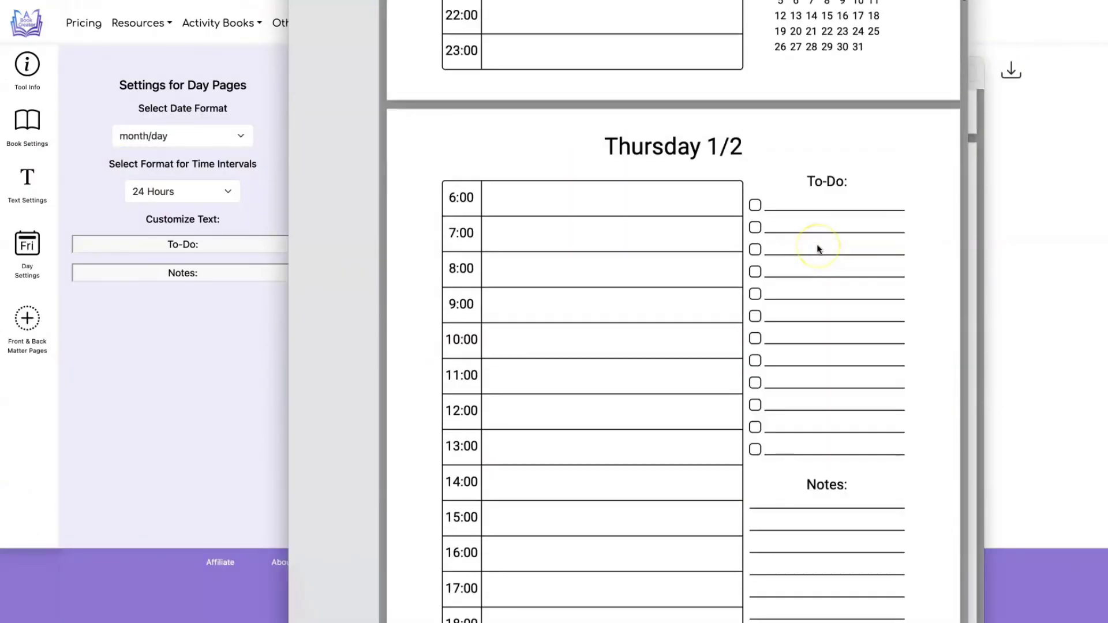
{"action": "left_click", "coordinate": [146, 401]}
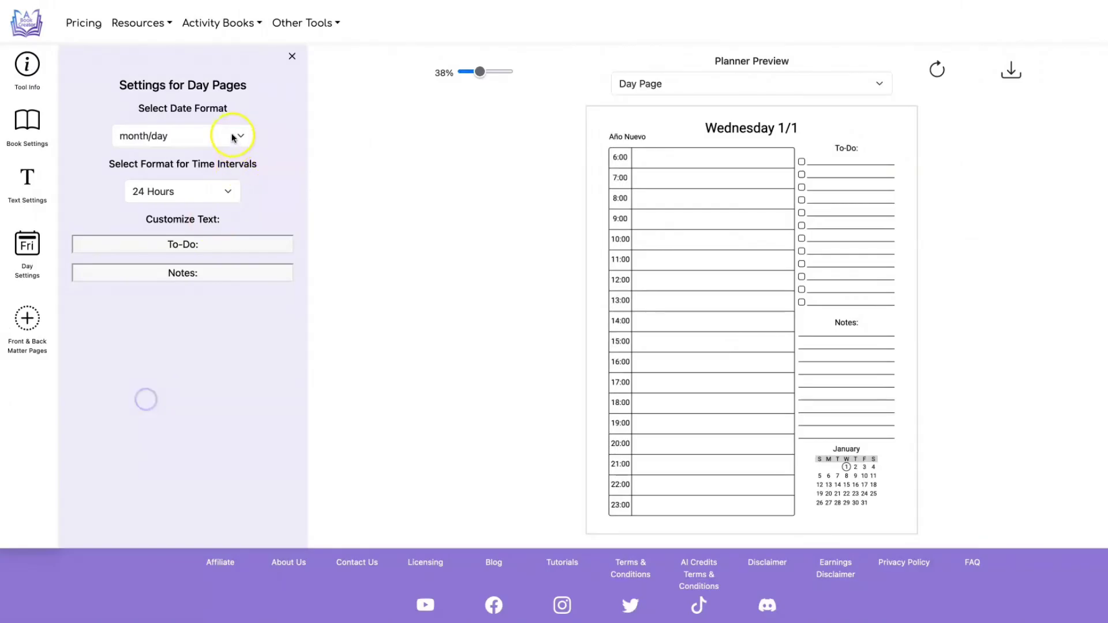
{"action": "left_click", "coordinate": [235, 136]}
{"action": "left_click", "coordinate": [229, 158]}
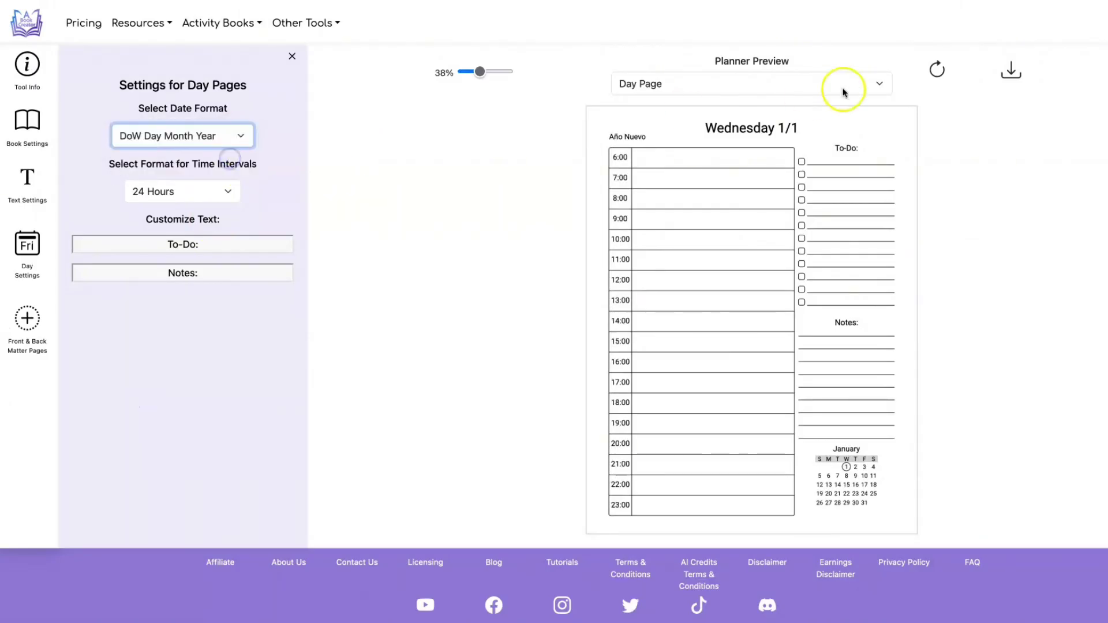
{"action": "left_click", "coordinate": [936, 69]}
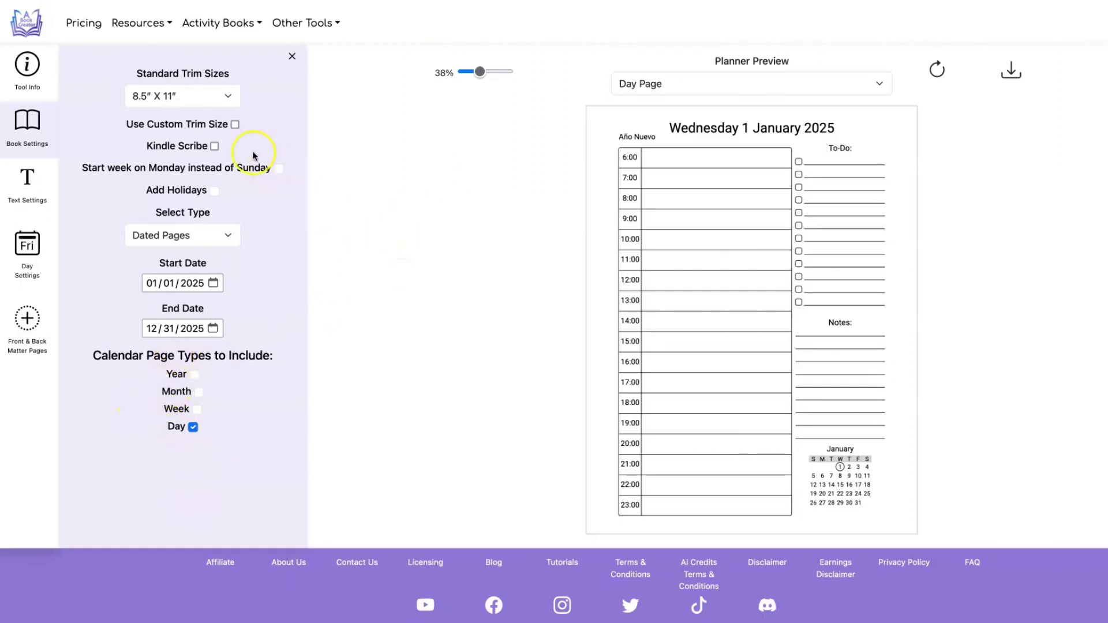
- Enable Kindle Scribe side tabs, refresh, and include Year, Month and Week pages
{"action": "left_click", "coordinate": [214, 146]}
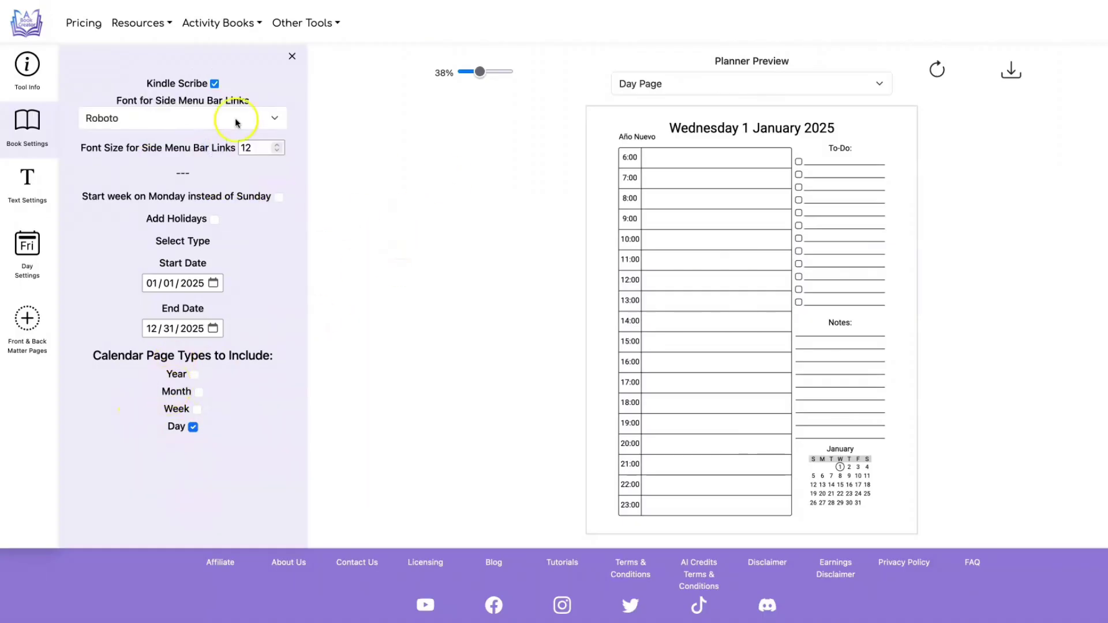
{"action": "left_click", "coordinate": [937, 69]}
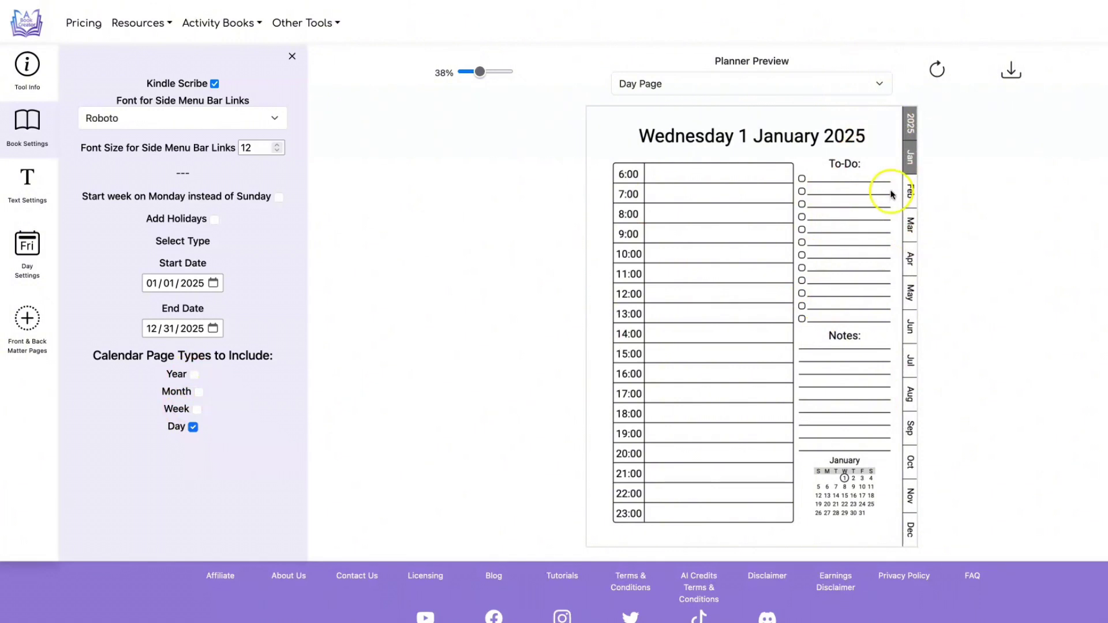
{"action": "left_click", "coordinate": [194, 375]}
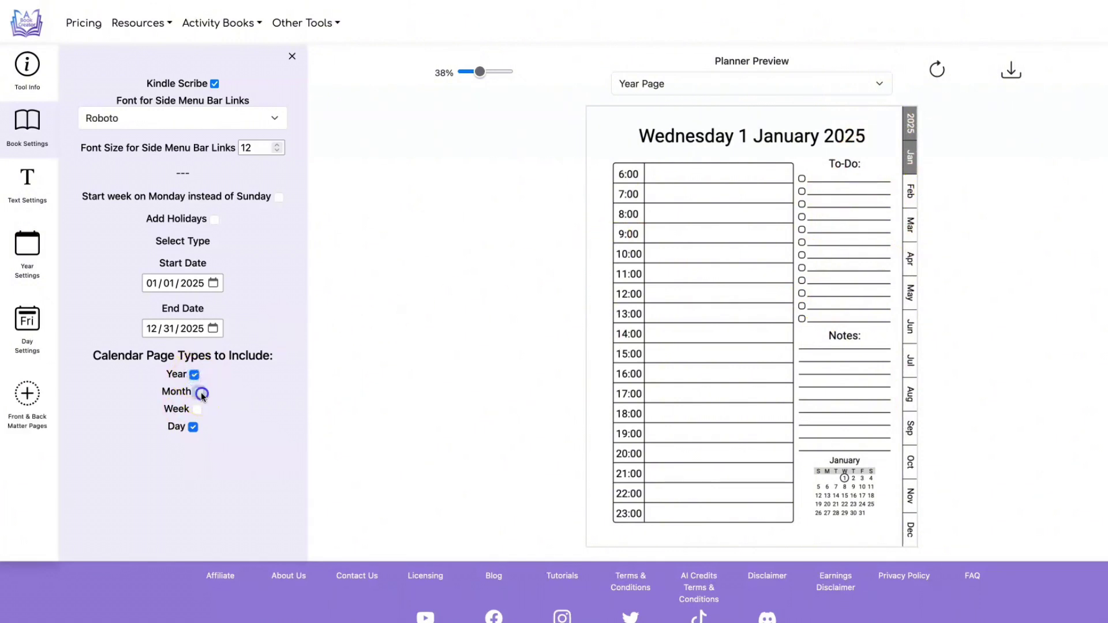
{"action": "left_click", "coordinate": [201, 393]}
{"action": "left_click", "coordinate": [197, 410]}
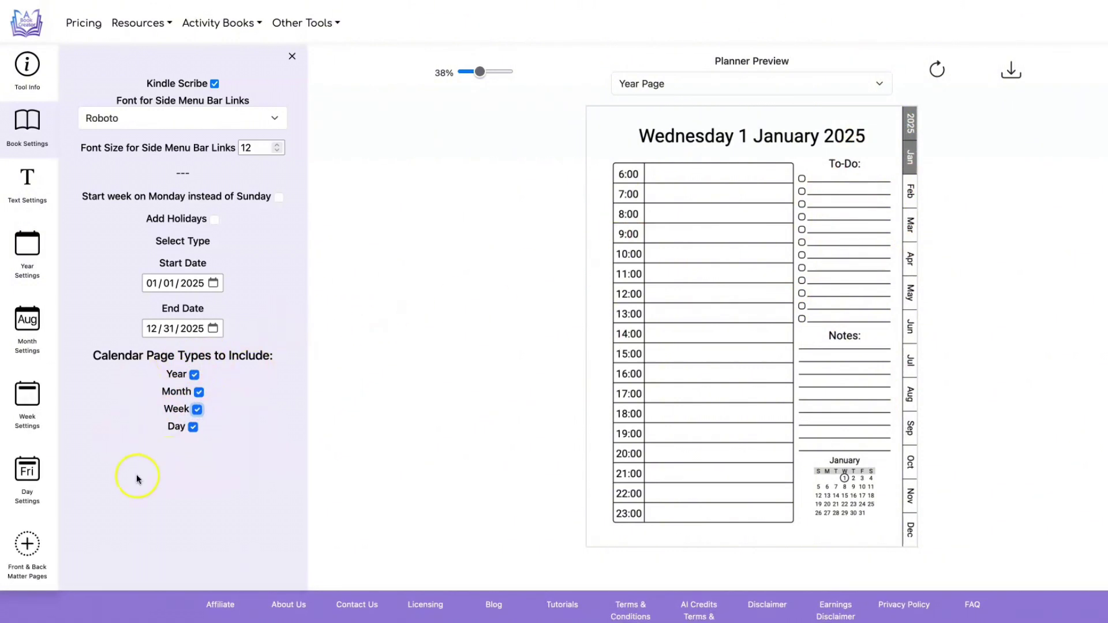
{"action": "left_click", "coordinate": [1012, 71]}
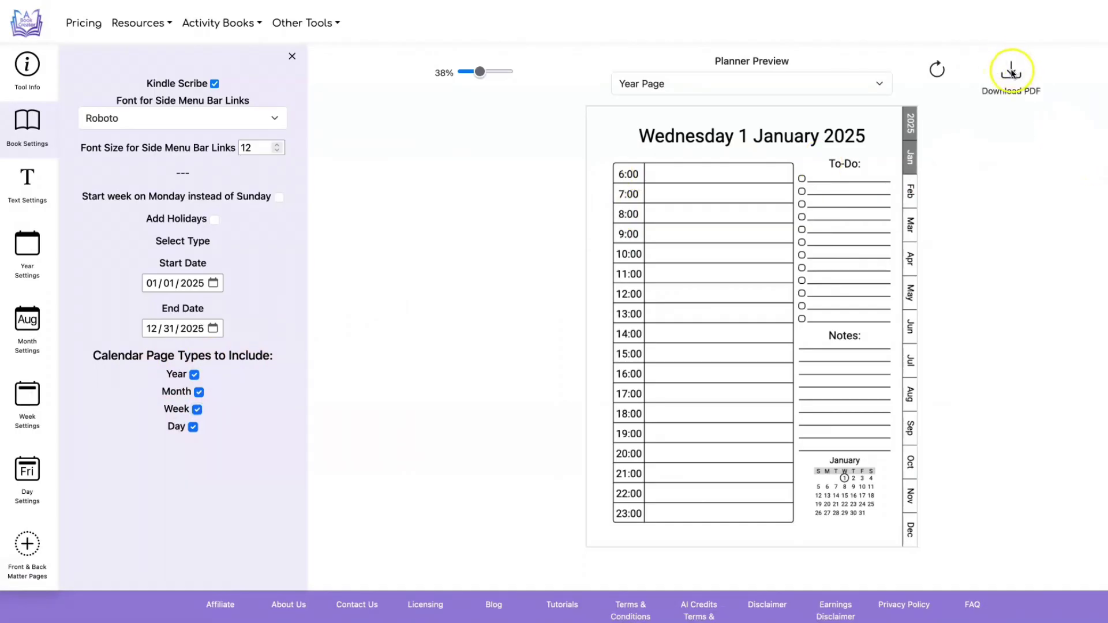
- Download the planner PDF and test year-calendar links to April, May and 8 January 2025
{"action": "left_click", "coordinate": [1015, 84]}
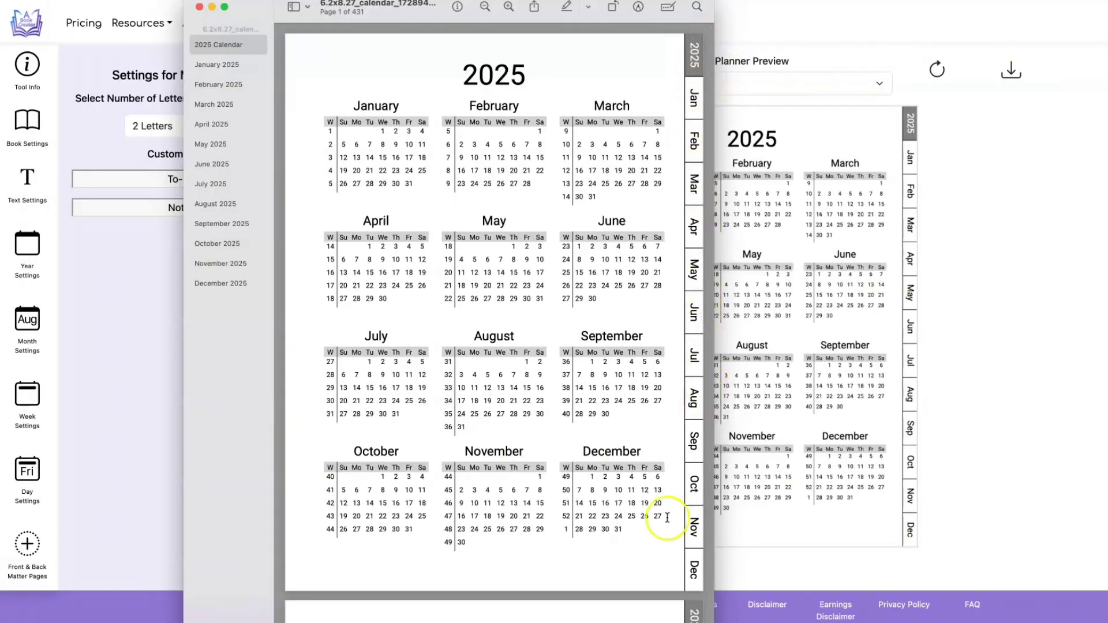
{"action": "scroll", "coordinate": [601, 314], "scroll_direction": "down", "scroll_amount": 20}
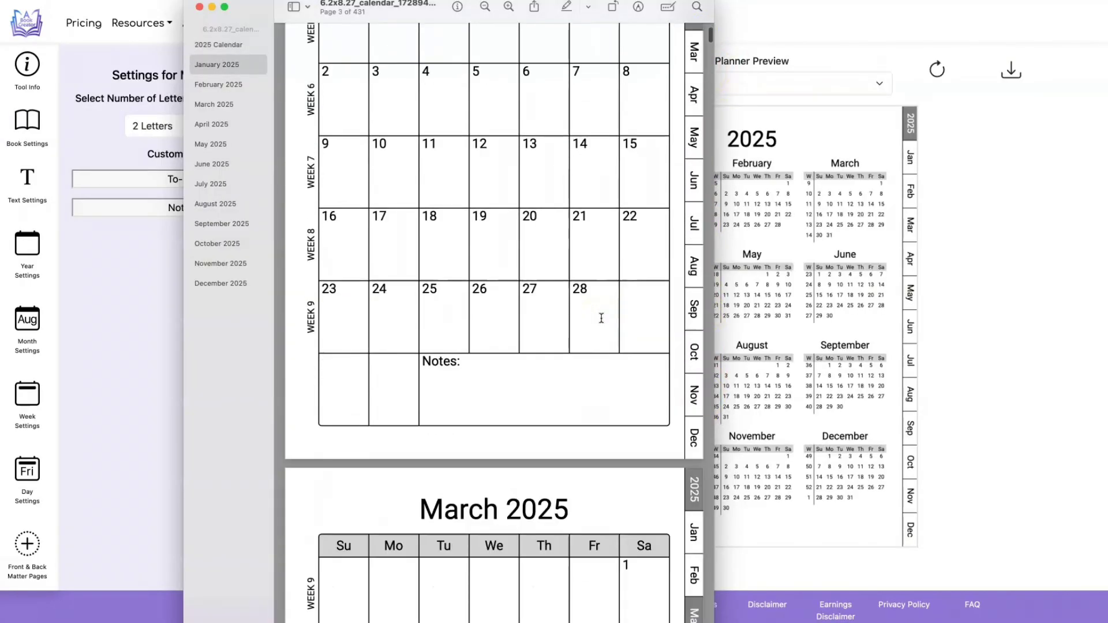
{"action": "scroll", "coordinate": [601, 318], "scroll_direction": "up", "scroll_amount": 20}
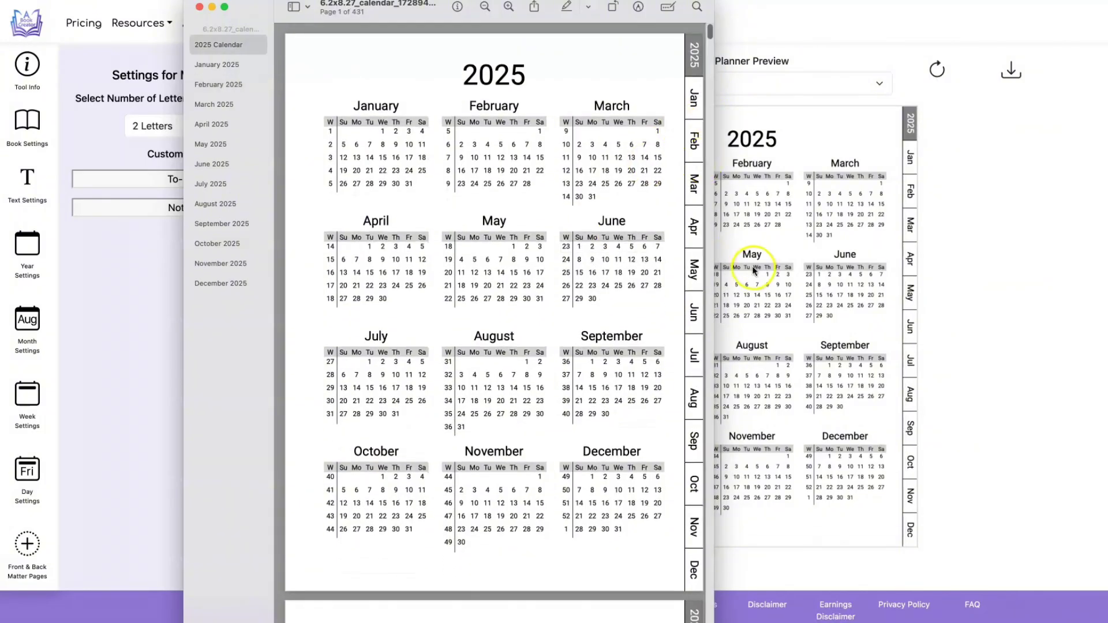
{"action": "left_click", "coordinate": [692, 223]}
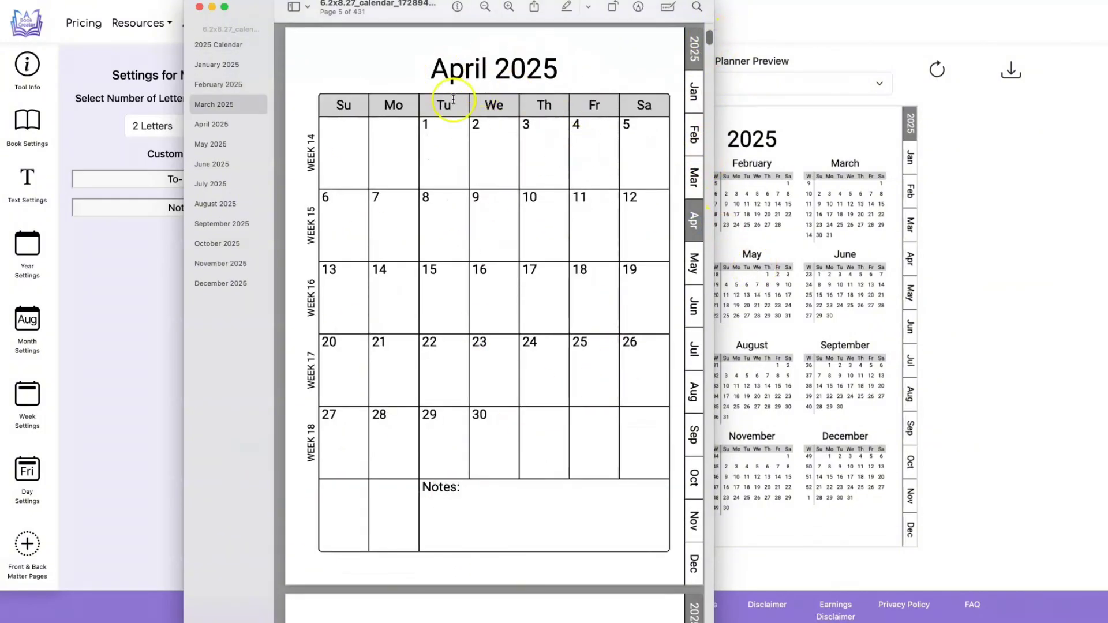
{"action": "left_click", "coordinate": [693, 49]}
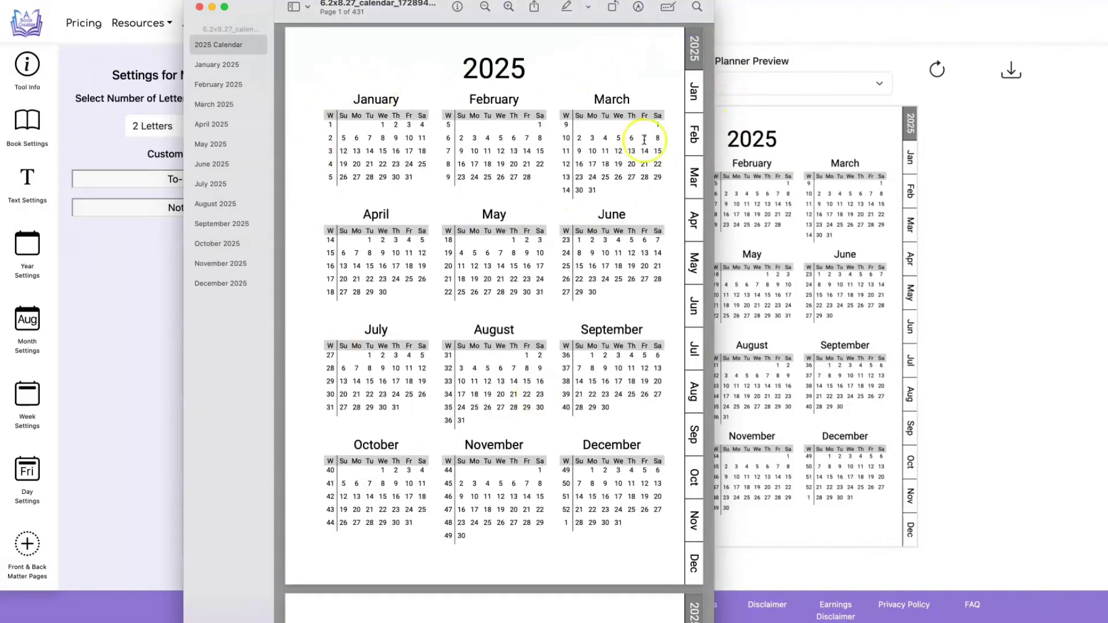
{"action": "left_click", "coordinate": [493, 216]}
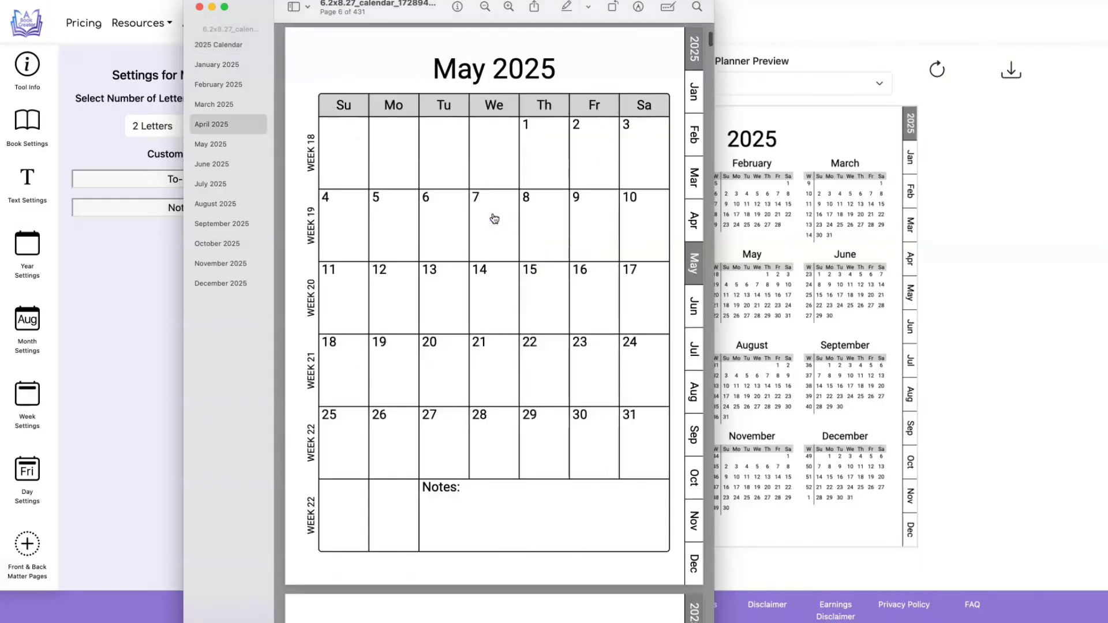
{"action": "left_click", "coordinate": [694, 51]}
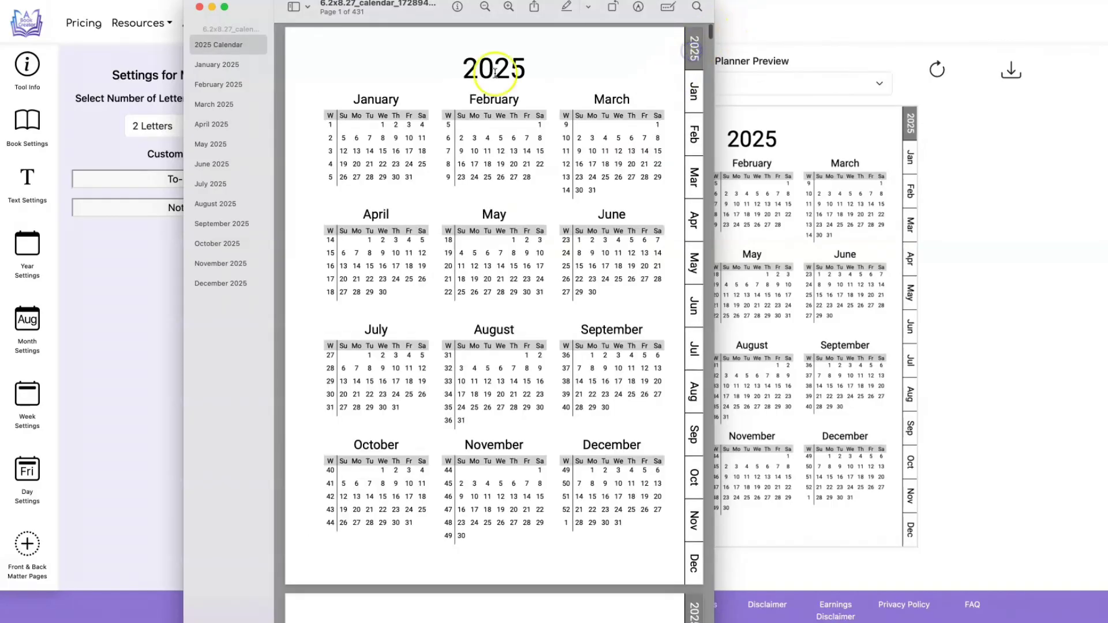
{"action": "left_click", "coordinate": [383, 138]}
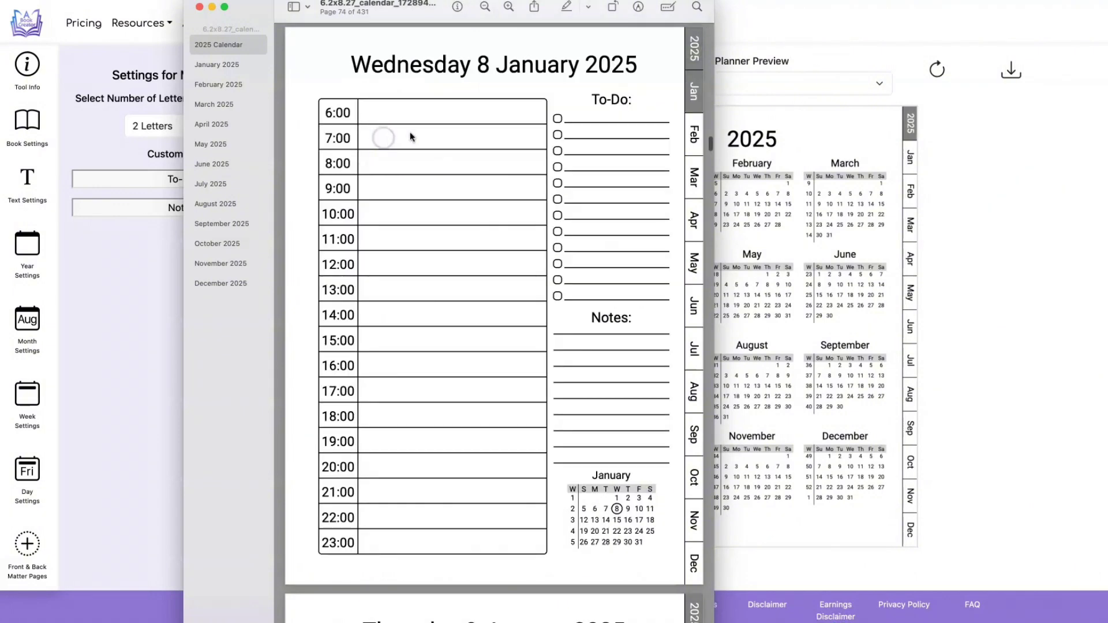
{"action": "left_click", "coordinate": [694, 50]}
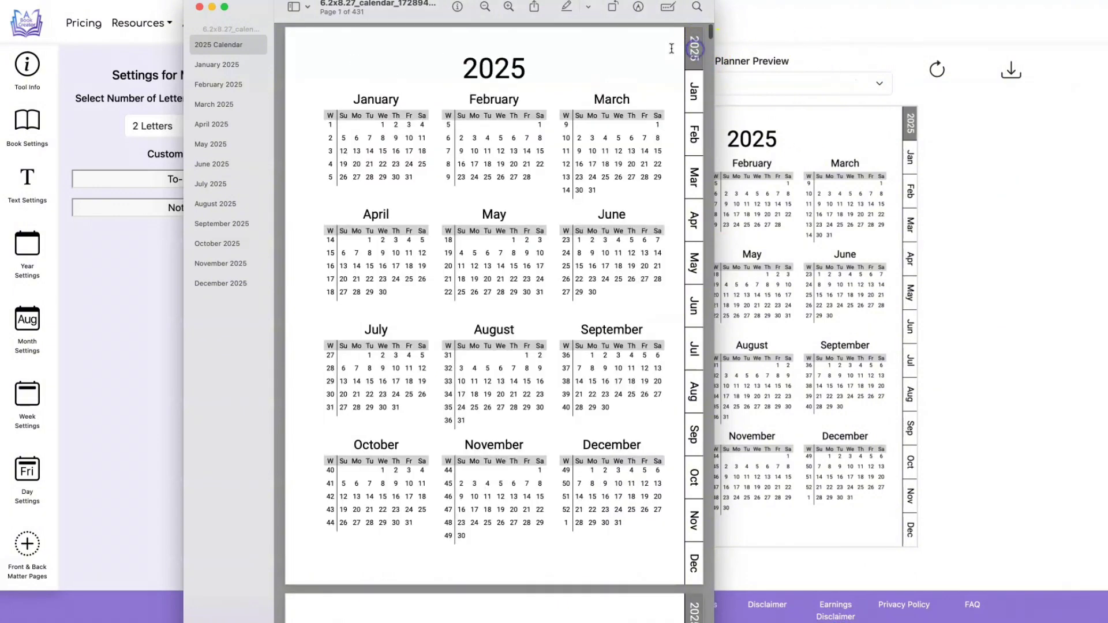
- Test the January week and month links: weeks 1 and 4, days 16 and 5, February
{"action": "left_click", "coordinate": [332, 165]}
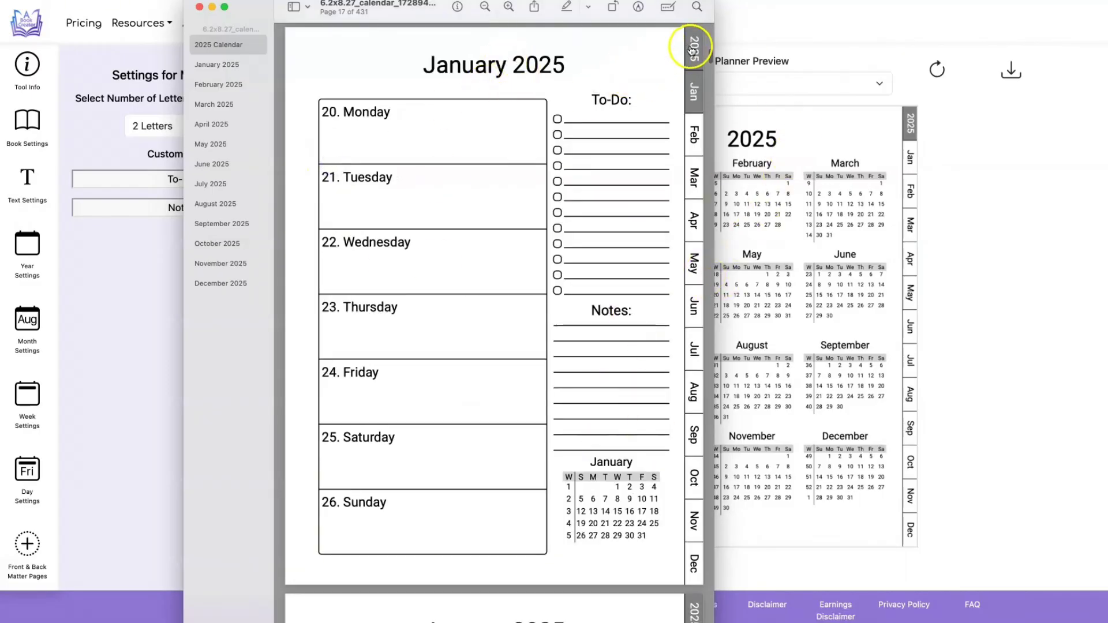
{"action": "left_click", "coordinate": [695, 95]}
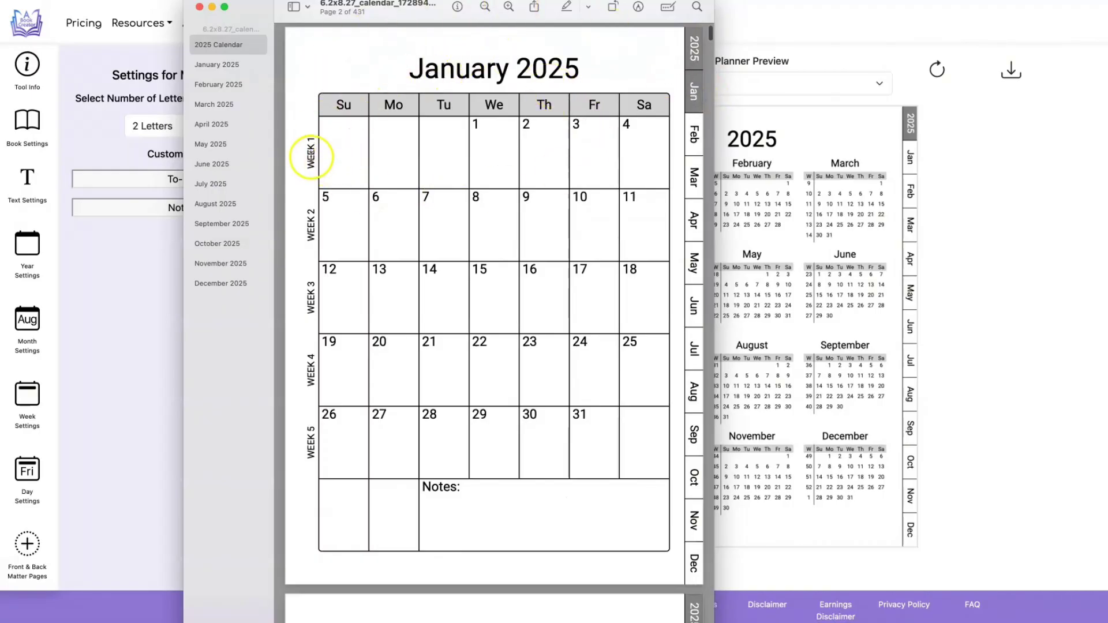
{"action": "left_click", "coordinate": [310, 152]}
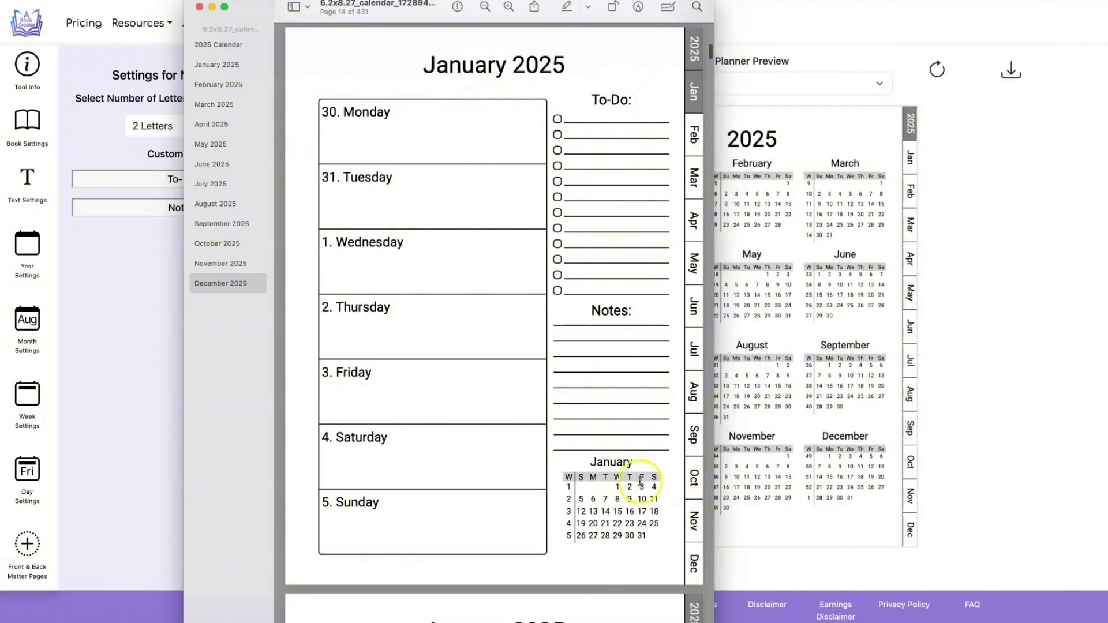
{"action": "left_click", "coordinate": [620, 463]}
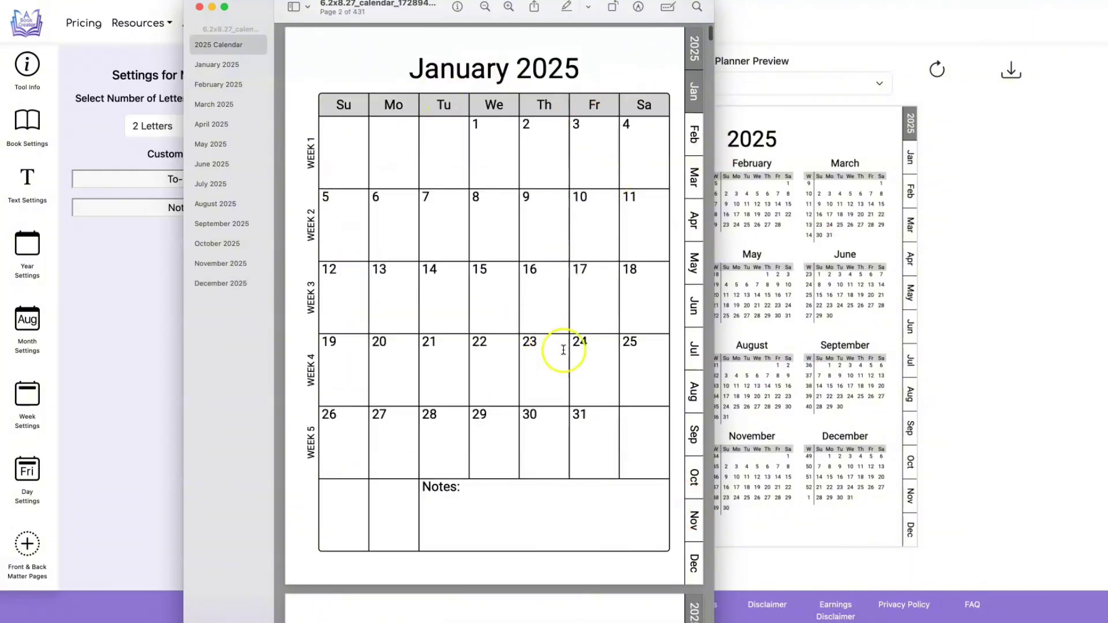
{"action": "left_click", "coordinate": [530, 274]}
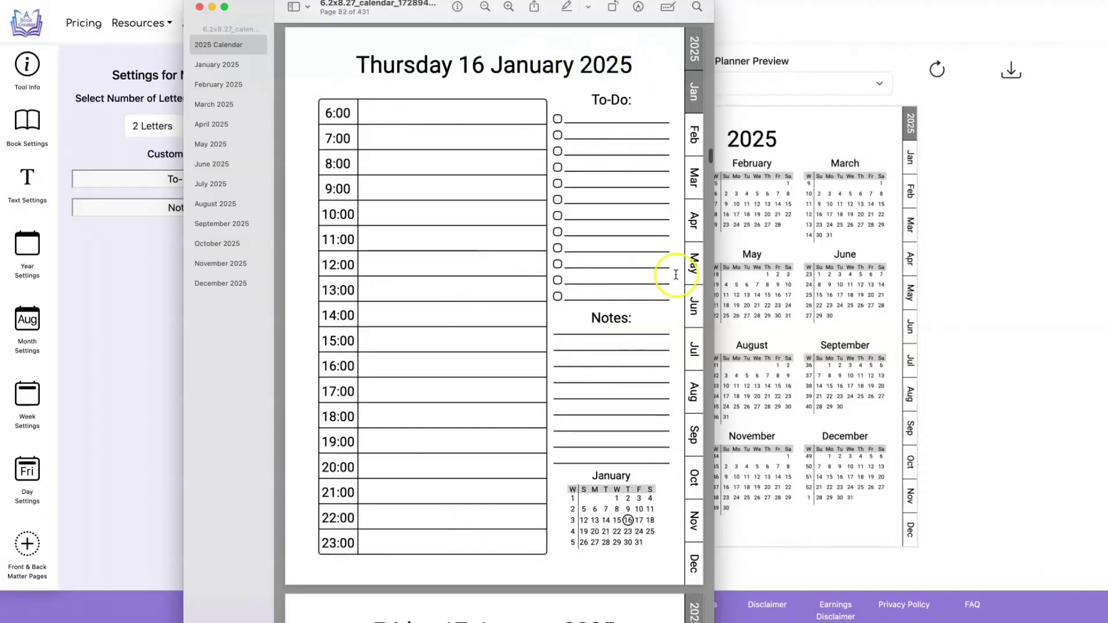
{"action": "left_click", "coordinate": [573, 534]}
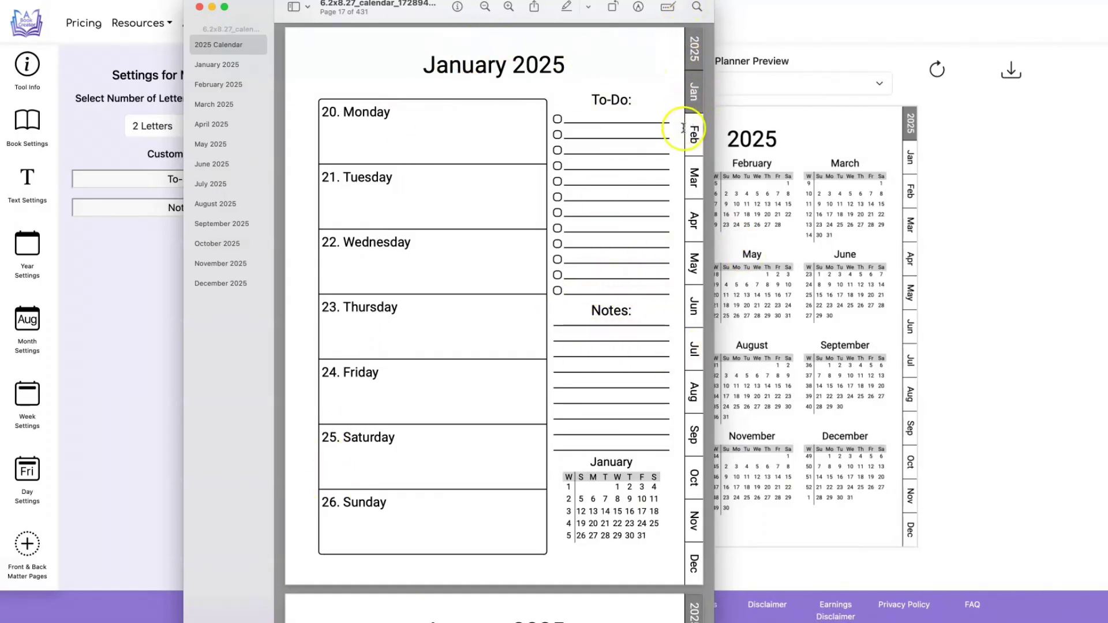
{"action": "scroll", "coordinate": [547, 529], "scroll_direction": "down", "scroll_amount": 2}
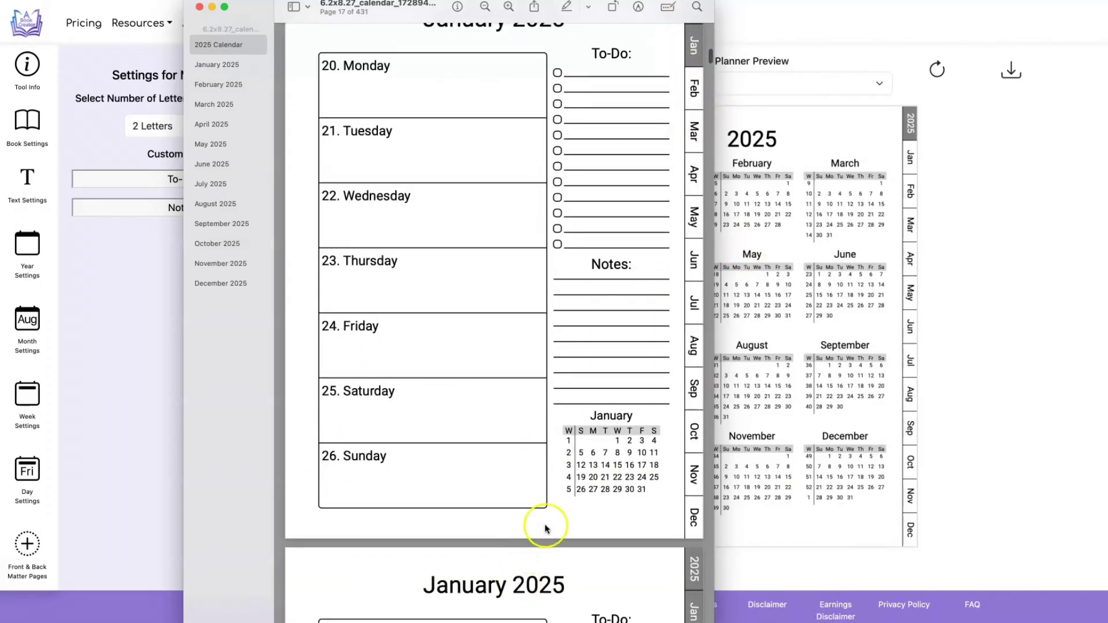
{"action": "left_click", "coordinate": [581, 454]}
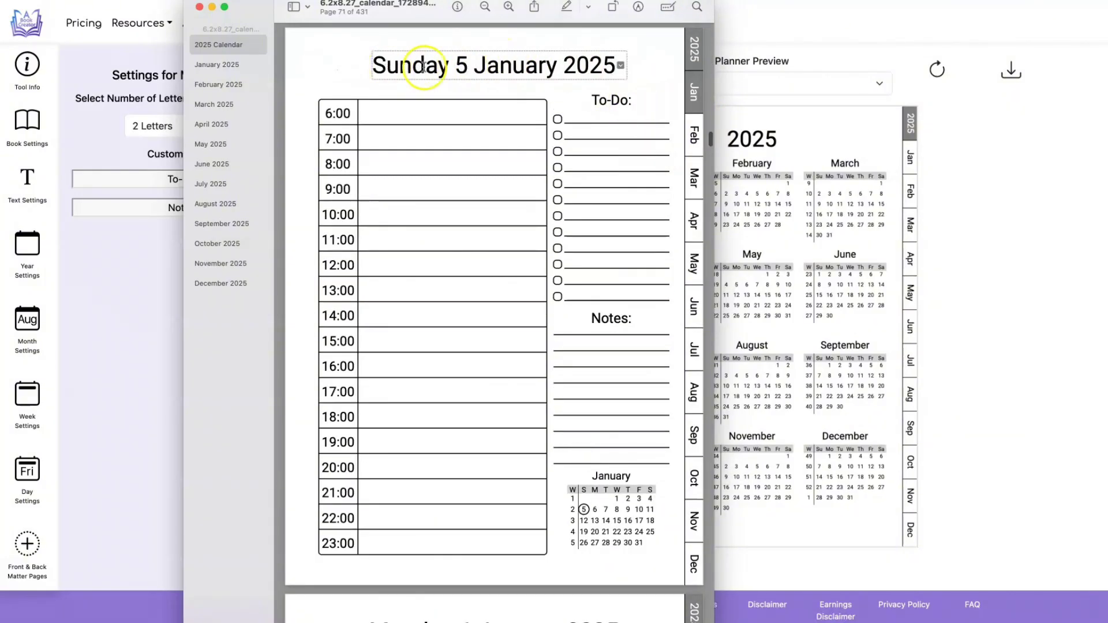
{"action": "left_click_drag", "start_coordinate": [371, 67], "coordinate": [643, 62]}
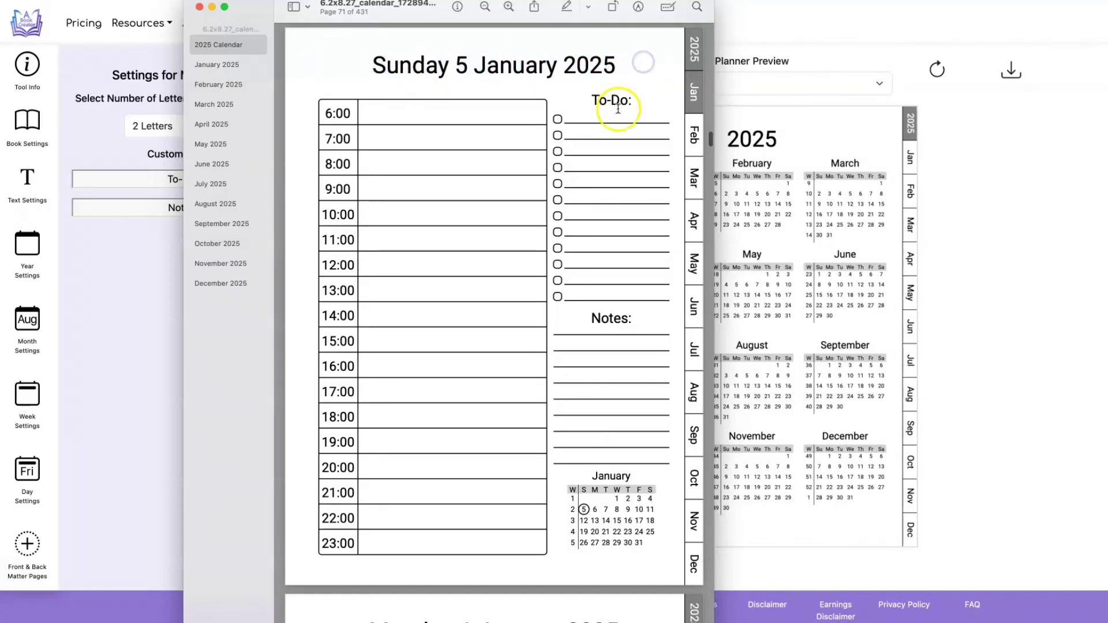
{"action": "left_click", "coordinate": [694, 152]}
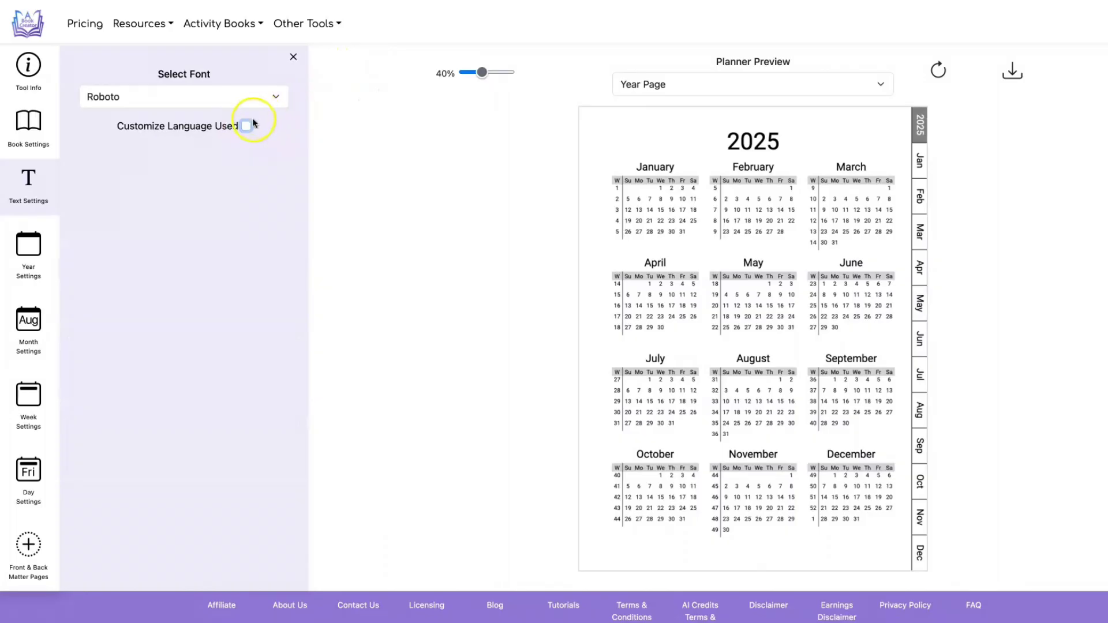
{"action": "left_click", "coordinate": [247, 126]}
- Refresh the preview with Spanish month and day names and show the month page
{"action": "left_click", "coordinate": [937, 61]}
{"action": "left_click", "coordinate": [797, 80]}
{"action": "left_click", "coordinate": [798, 92]}
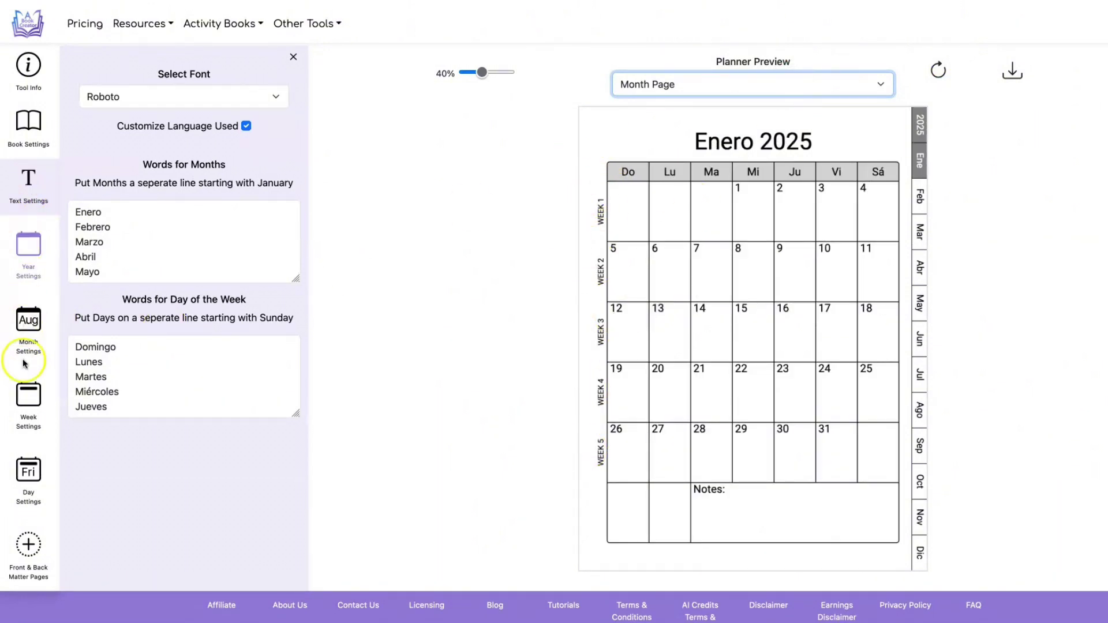
- Relabel the week numbers from WEEK to Semana and refresh the preview
{"action": "left_click", "coordinate": [29, 396]}
{"action": "left_click", "coordinate": [182, 259]}
{"action": "double_click", "coordinate": [182, 258]}
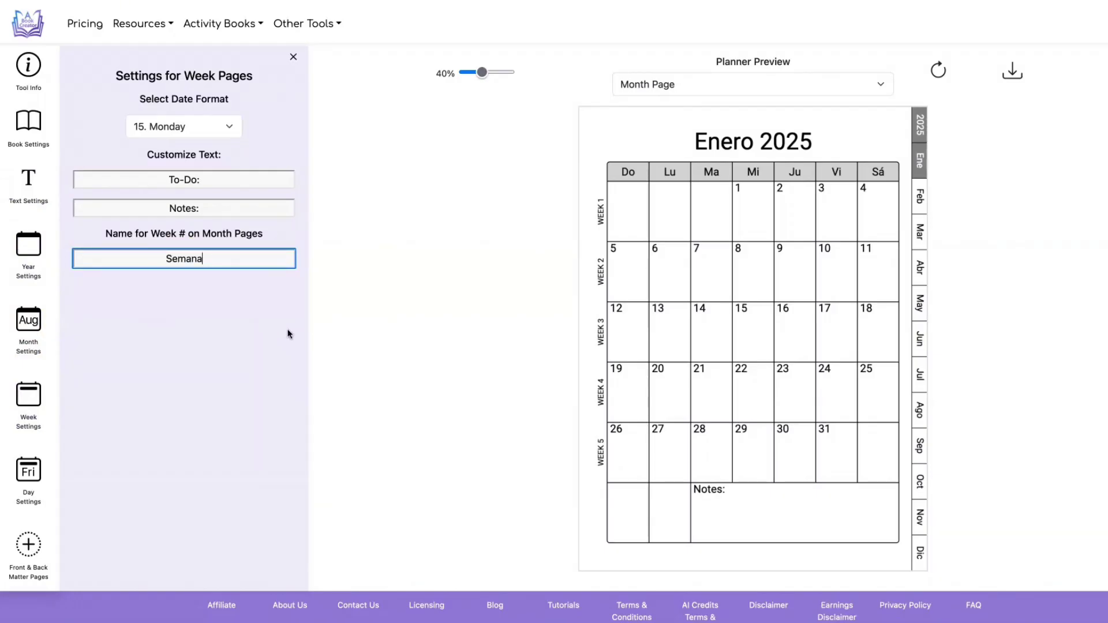
{"action": "left_click", "coordinate": [936, 66]}
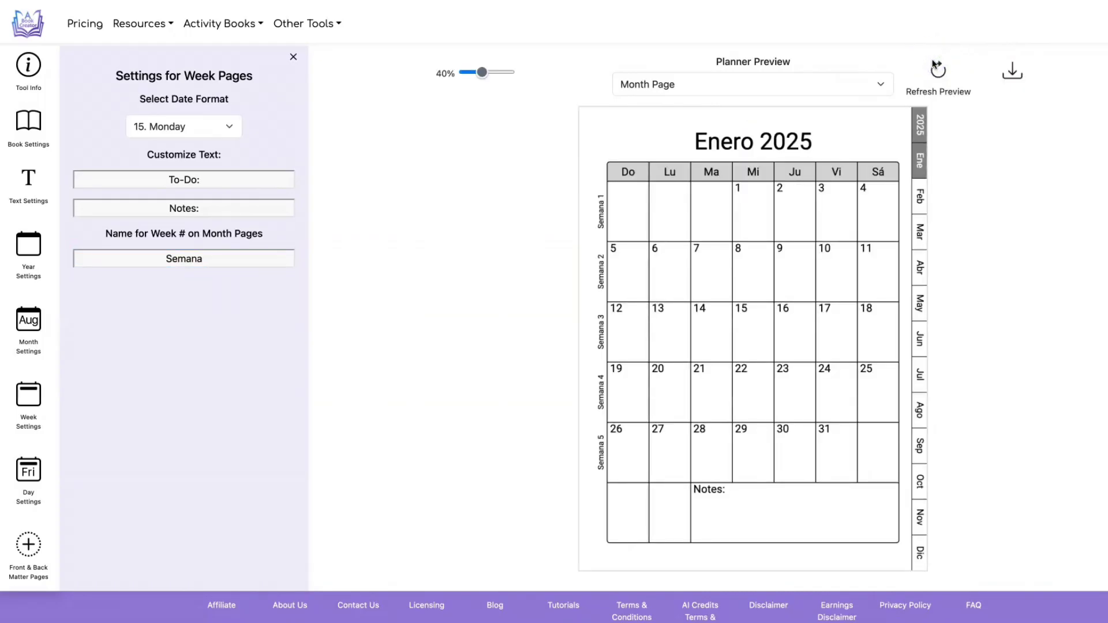
{"action": "scroll", "coordinate": [1033, 204], "scroll_direction": "down", "scroll_amount": 1}
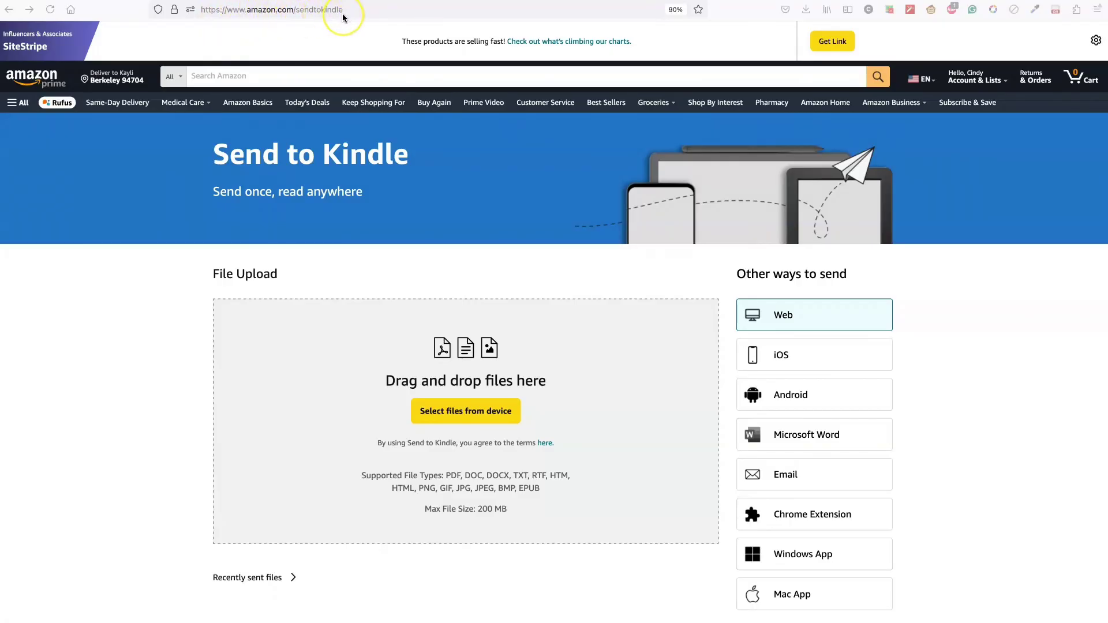
- Upload the 18.7 MB 2025-2026 Planner.pdf to Send to Kindle and send it
{"action": "scroll", "coordinate": [617, 412], "scroll_direction": "down", "scroll_amount": 1}
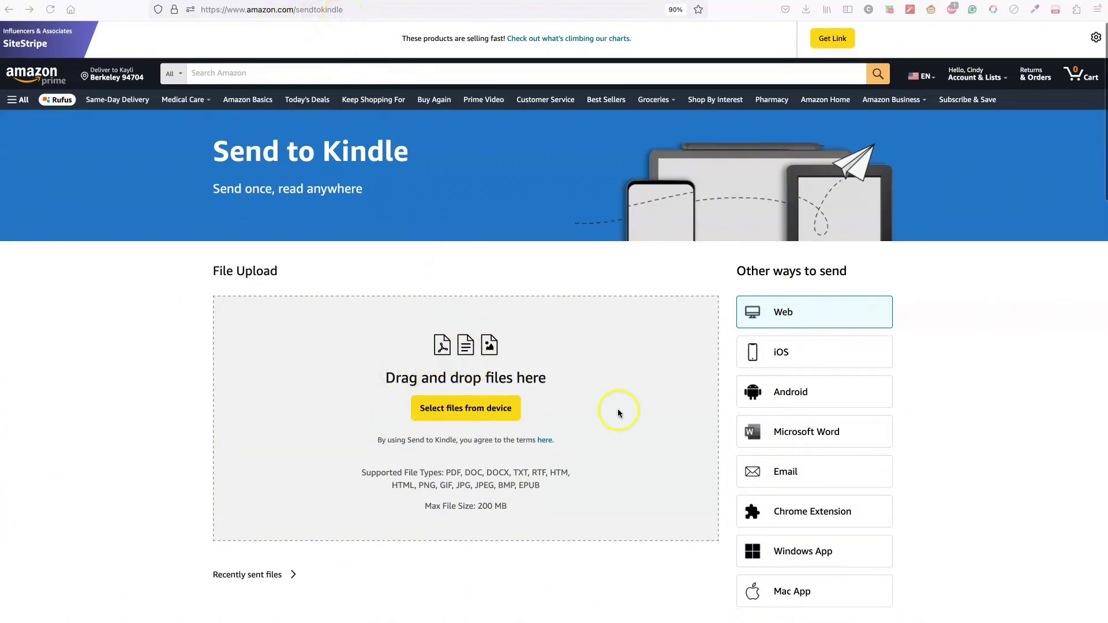
{"action": "scroll", "coordinate": [465, 437], "scroll_direction": "up", "scroll_amount": 1}
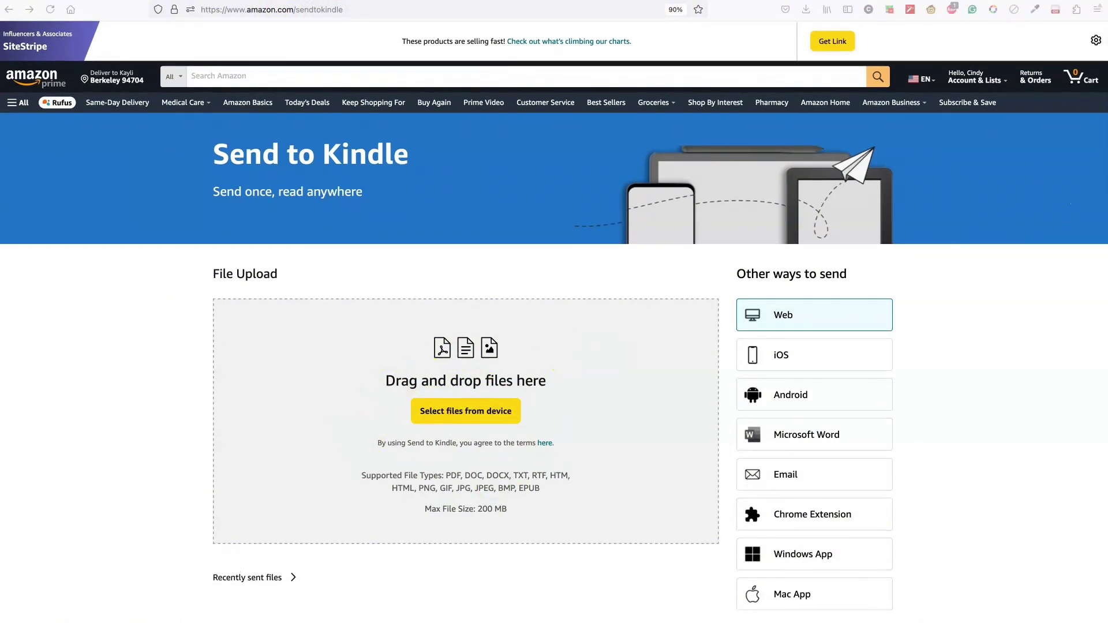
{"action": "left_click_drag", "start_coordinate": [946, 163], "coordinate": [441, 352]}
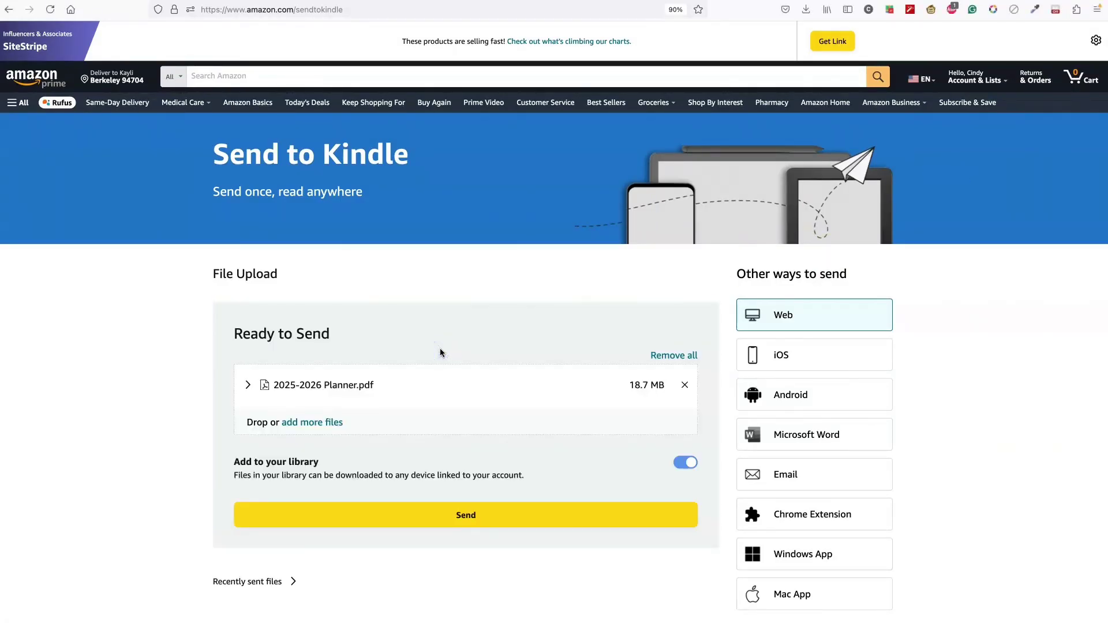
{"action": "left_click", "coordinate": [458, 513]}
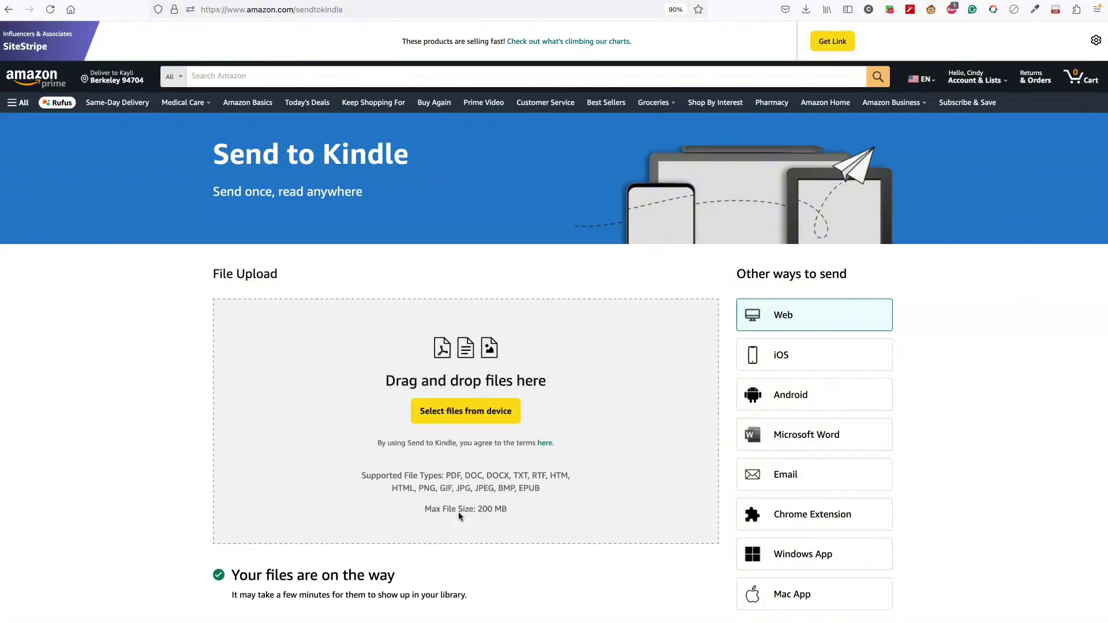
{"action": "scroll", "coordinate": [458, 511], "scroll_direction": "down", "scroll_amount": 3}
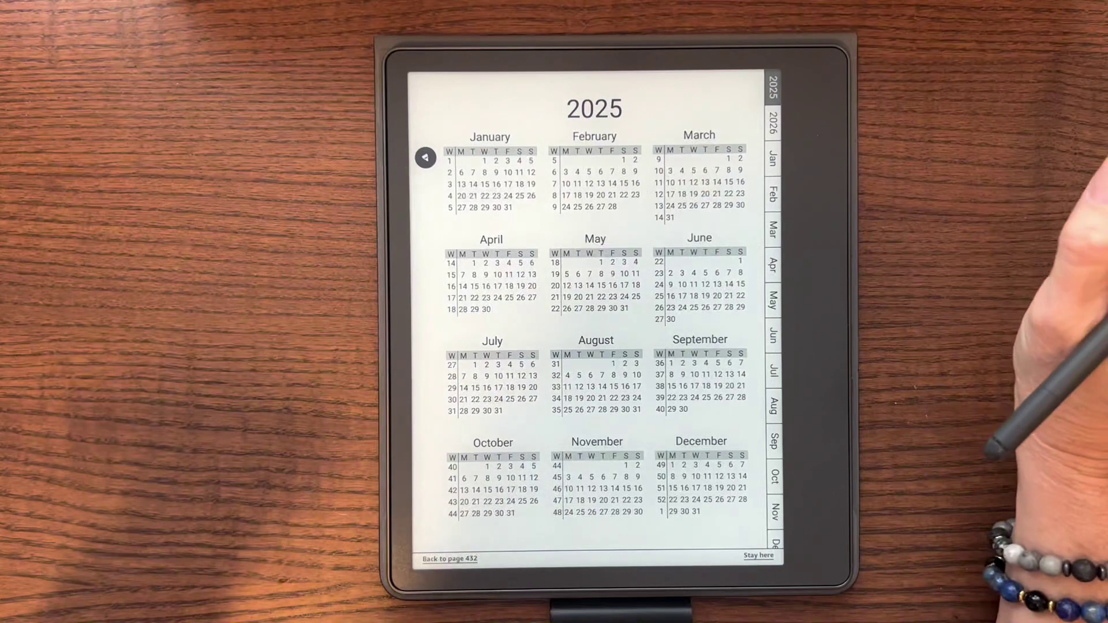
- Switch from the pen to the selection tool, then open February 13 and return to 2025
{"action": "left_click", "coordinate": [426, 157]}
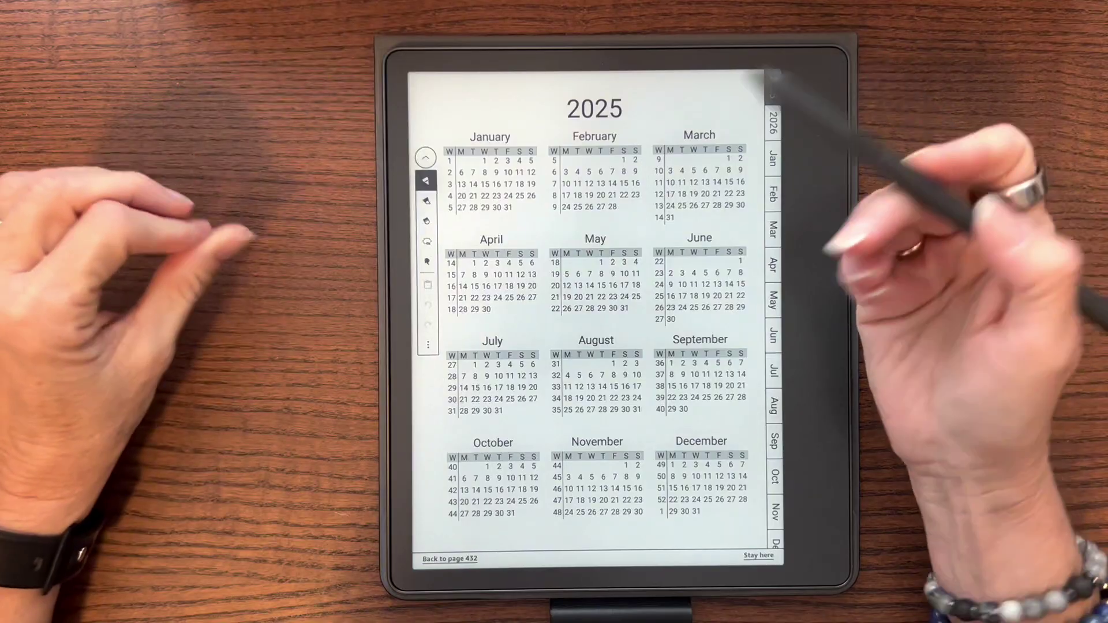
{"action": "left_click", "coordinate": [427, 261]}
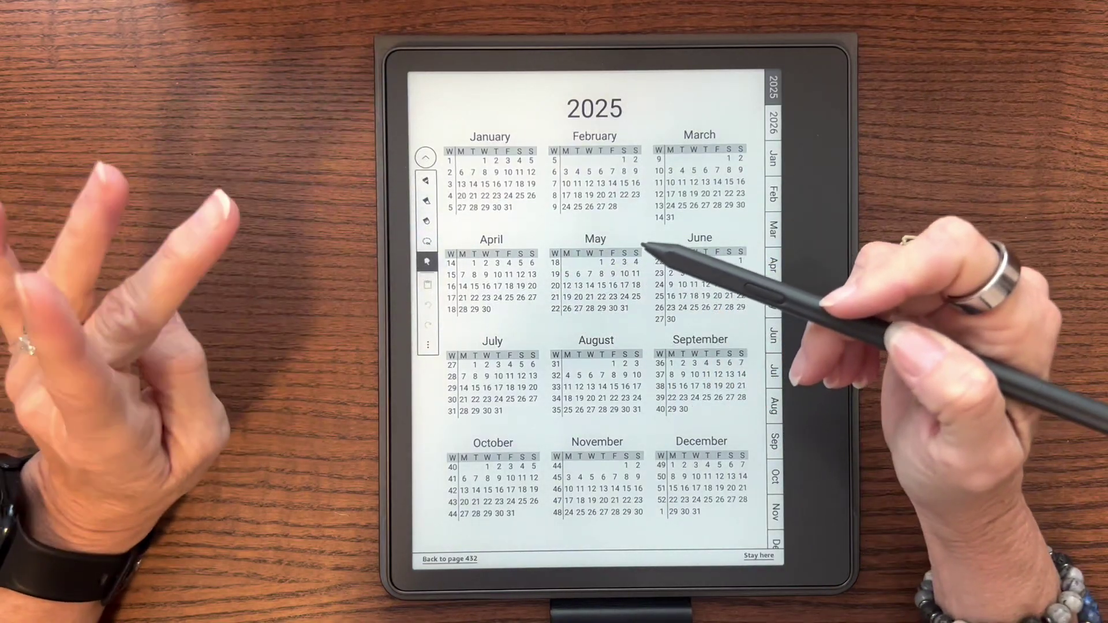
{"action": "left_click", "coordinate": [425, 157]}
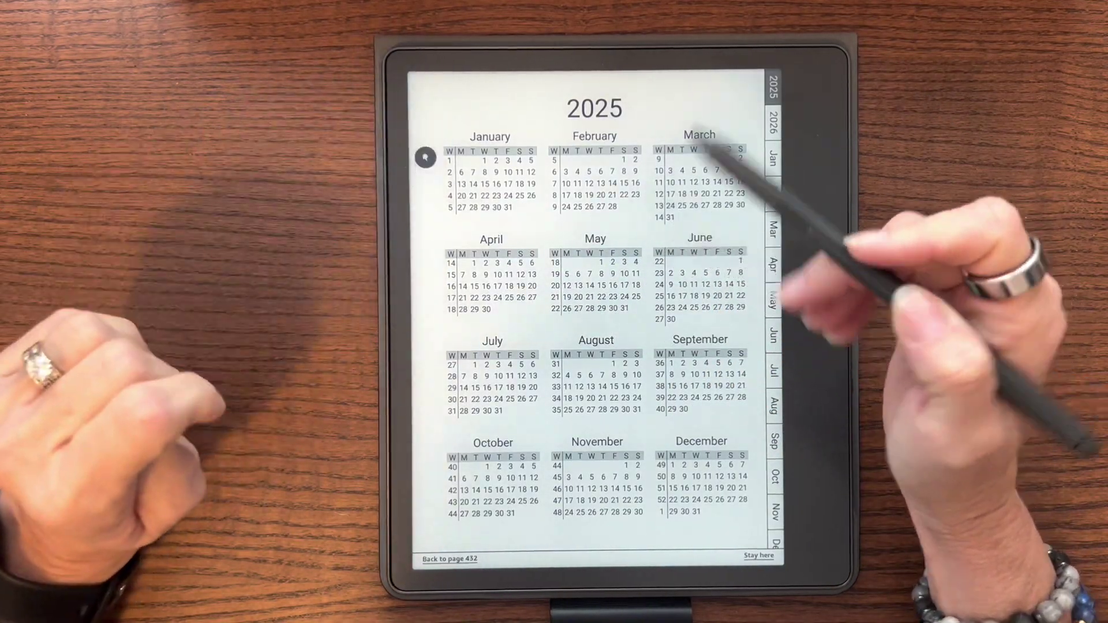
{"action": "left_click", "coordinate": [601, 183]}
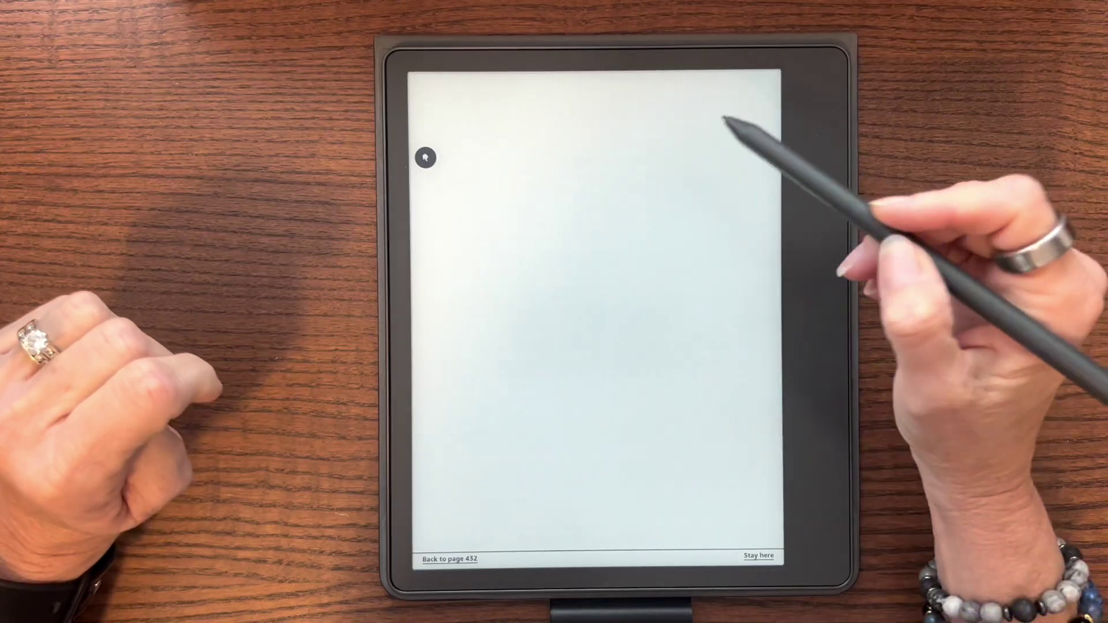
{"action": "left_click", "coordinate": [773, 90]}
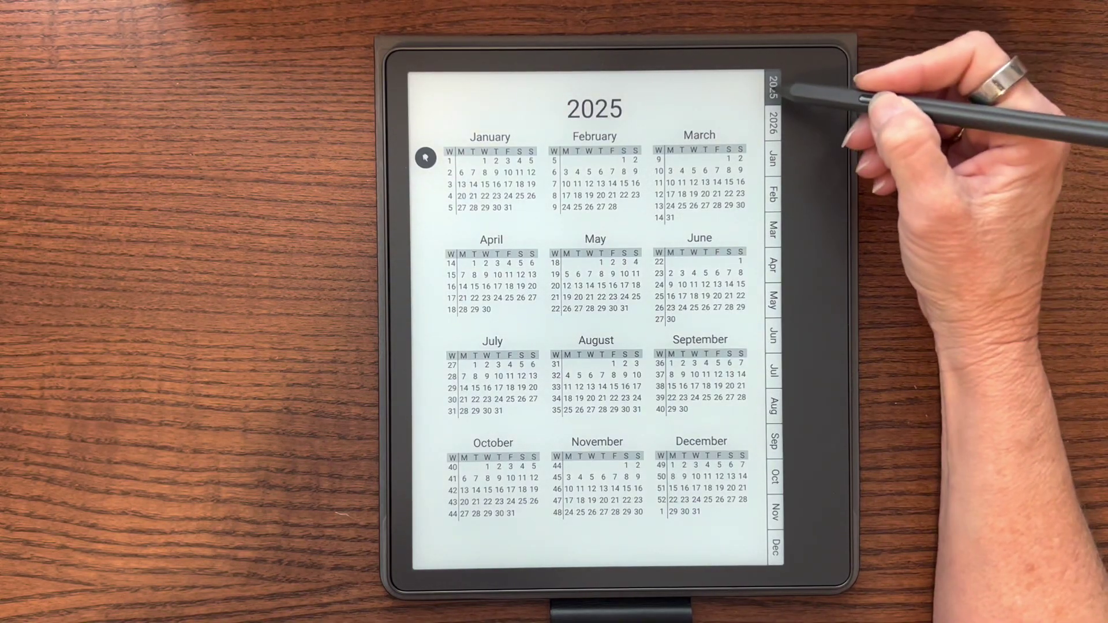
- Test the 2026, April 2026, May 2025 and March 2025 tabs, ending on Saturday 3/8
{"action": "left_click", "coordinate": [774, 121]}
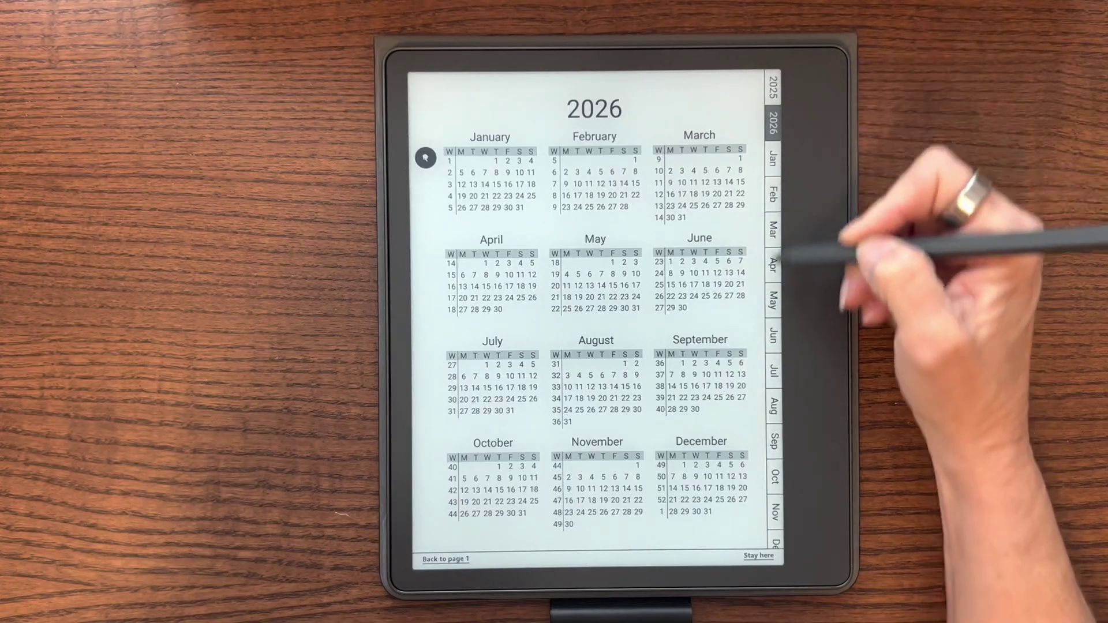
{"action": "left_click", "coordinate": [776, 269]}
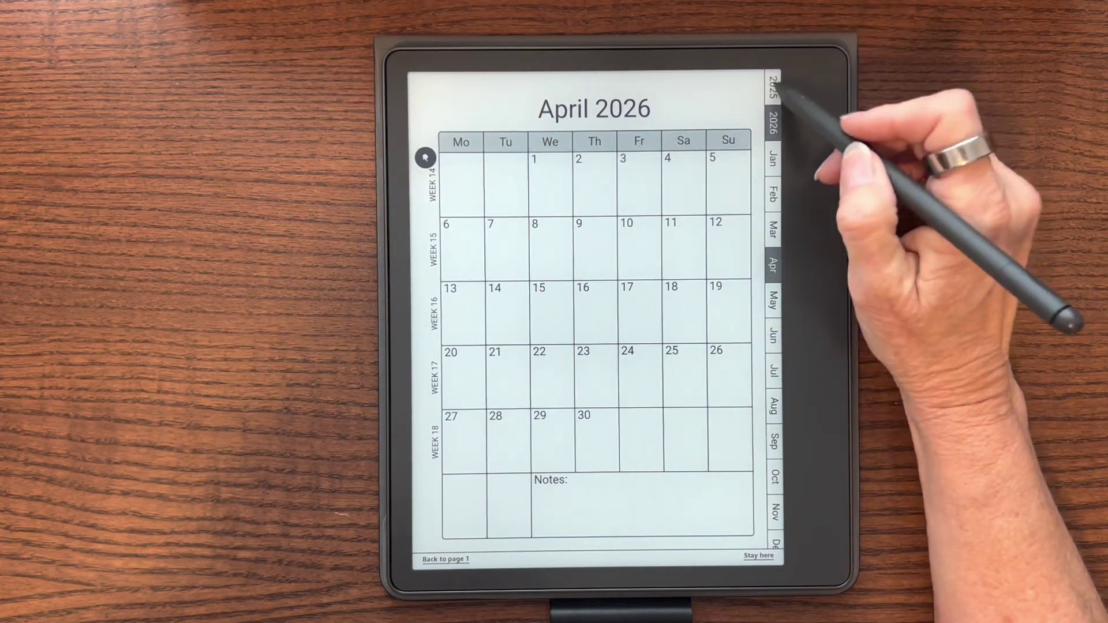
{"action": "left_click", "coordinate": [773, 88]}
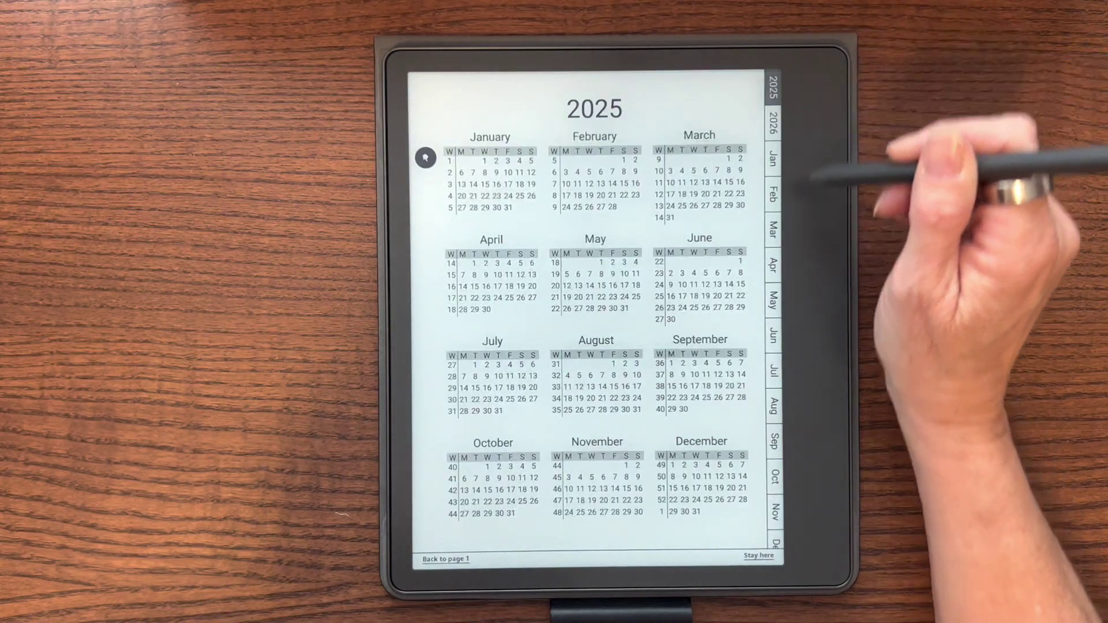
{"action": "left_click", "coordinate": [773, 300]}
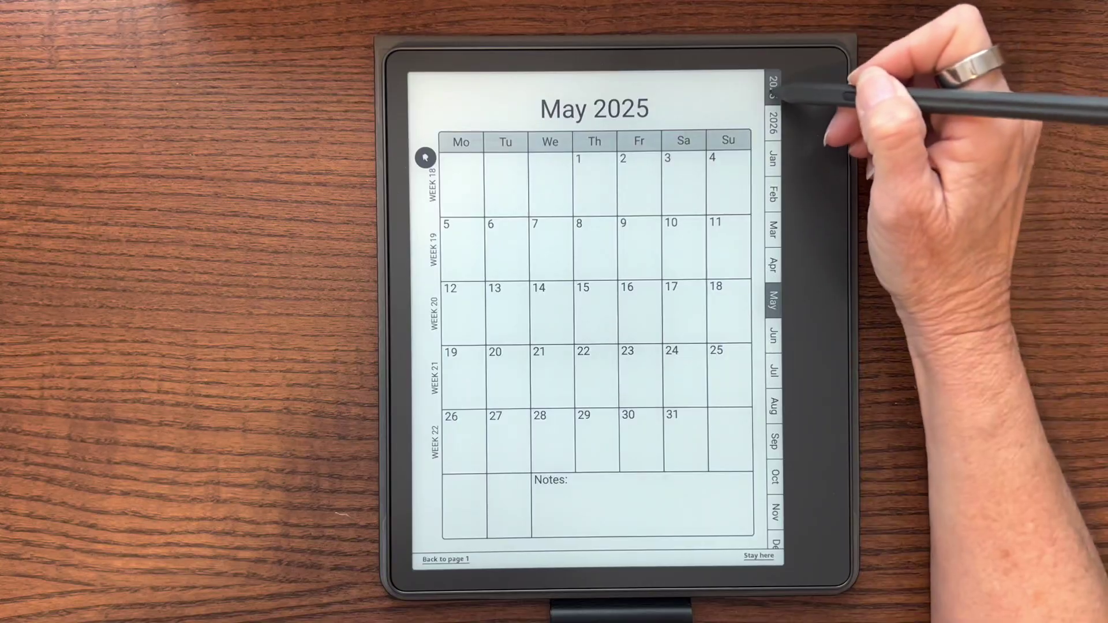
{"action": "left_click", "coordinate": [773, 86]}
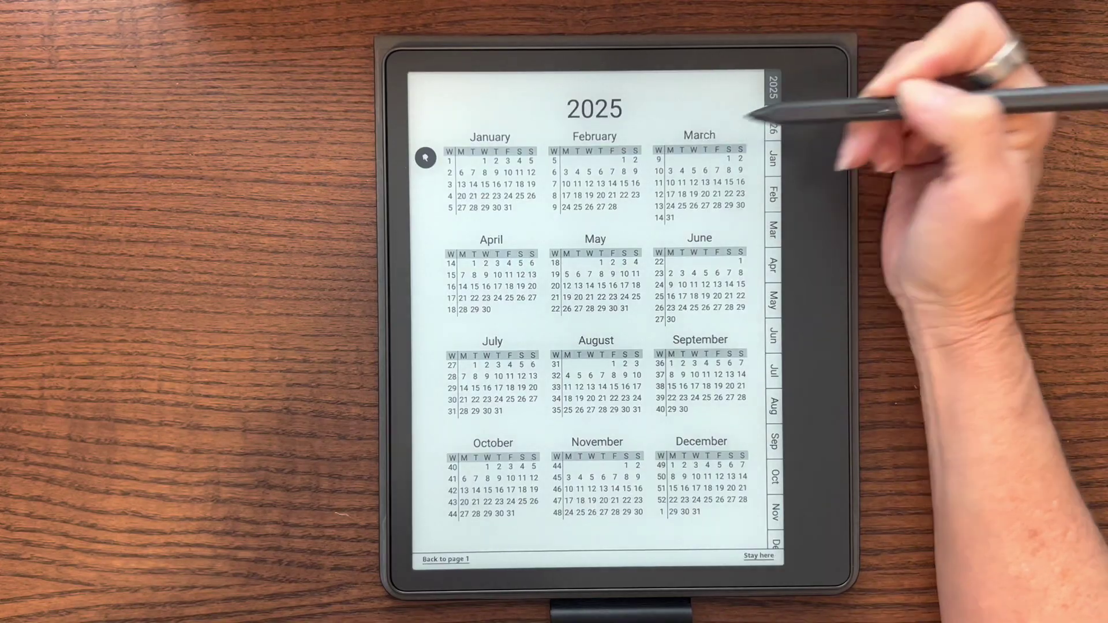
{"action": "left_click", "coordinate": [699, 135]}
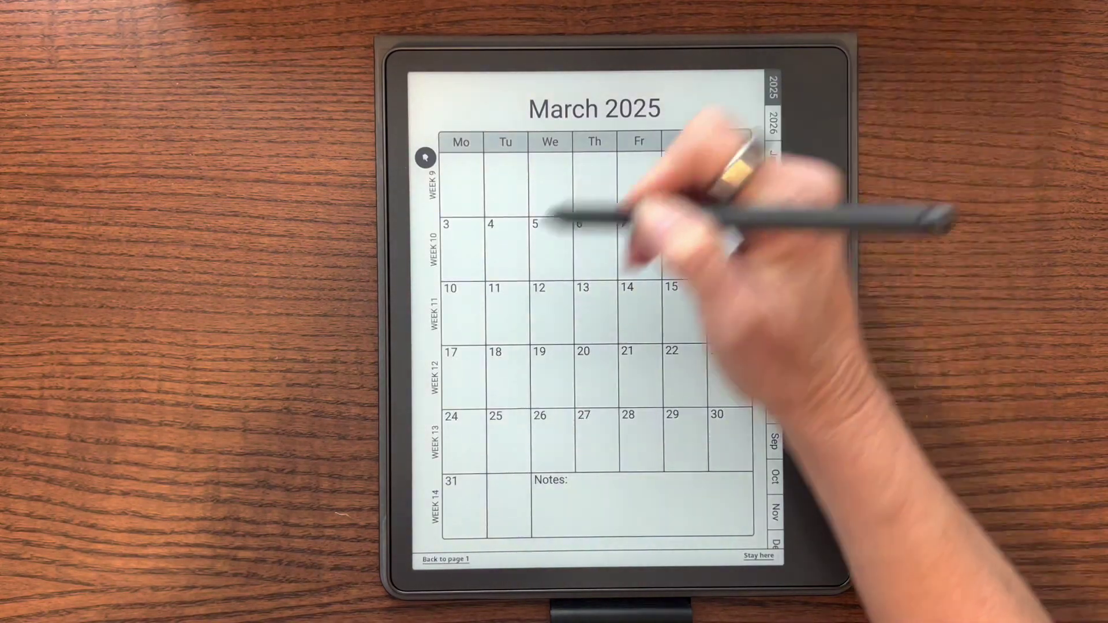
{"action": "left_click", "coordinate": [774, 88]}
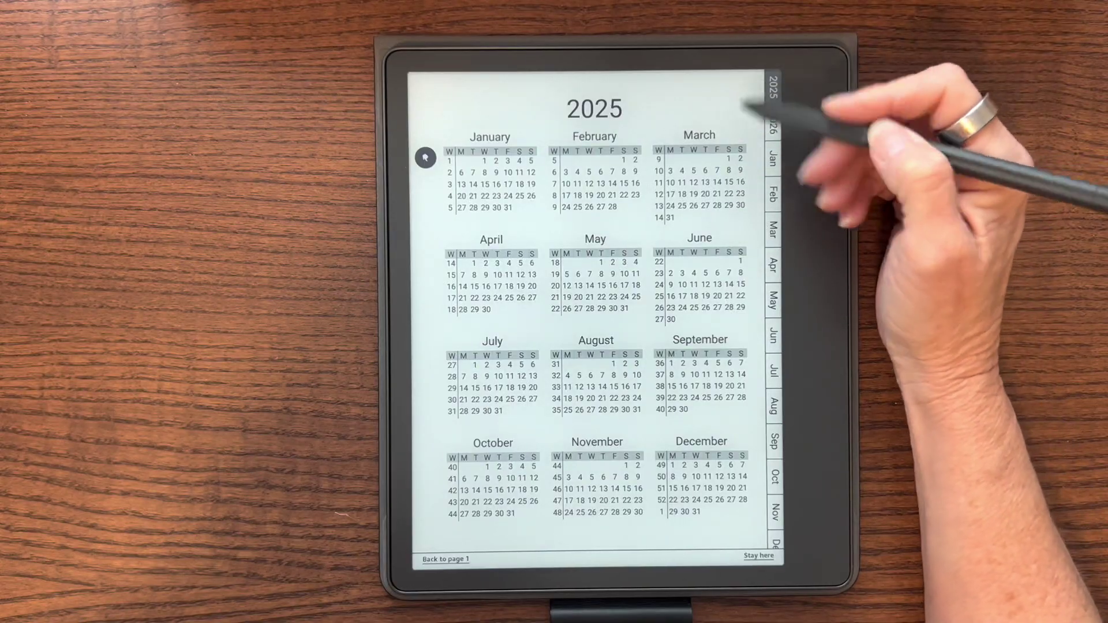
{"action": "left_click", "coordinate": [729, 170]}
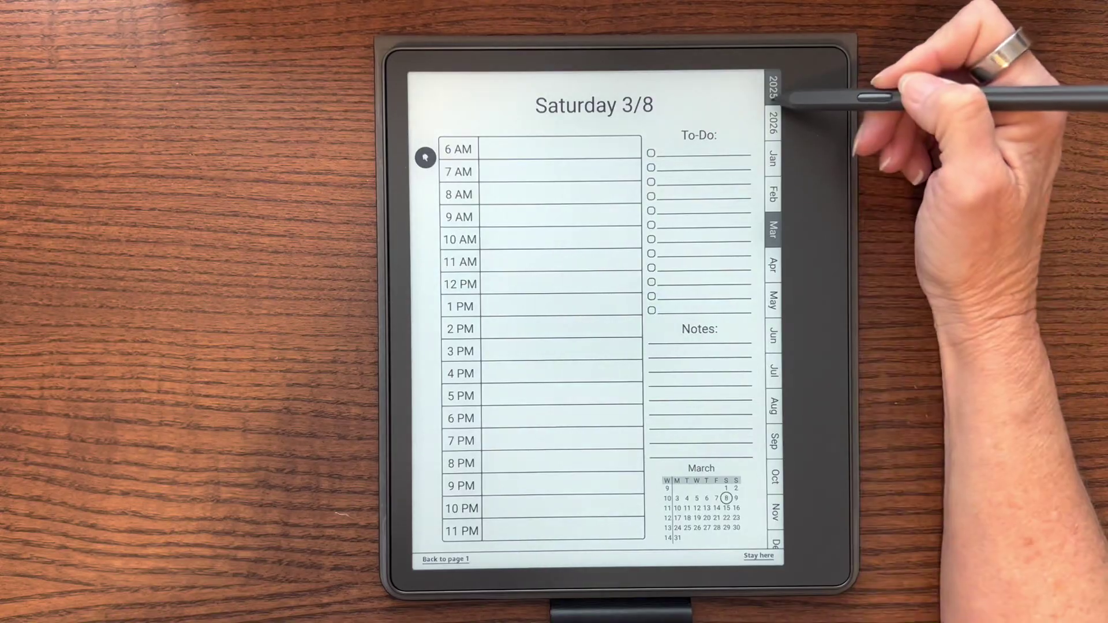
- Test the 2025 year-overview links to June's first week, January 2025, and the January 13–19 week
{"action": "left_click", "coordinate": [772, 91]}
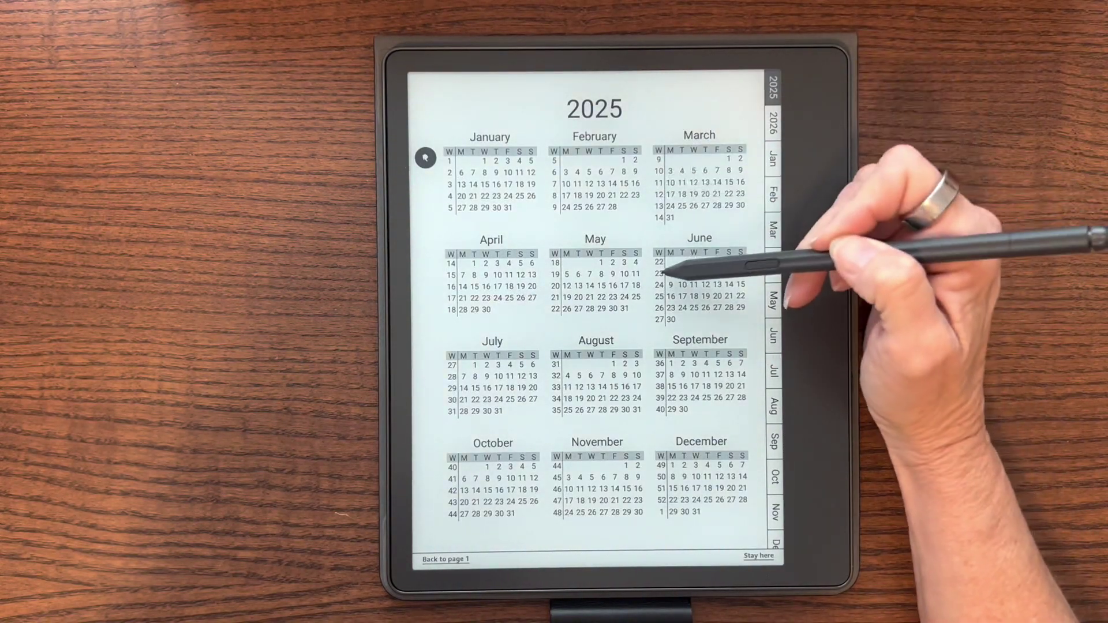
{"action": "left_click", "coordinate": [734, 236]}
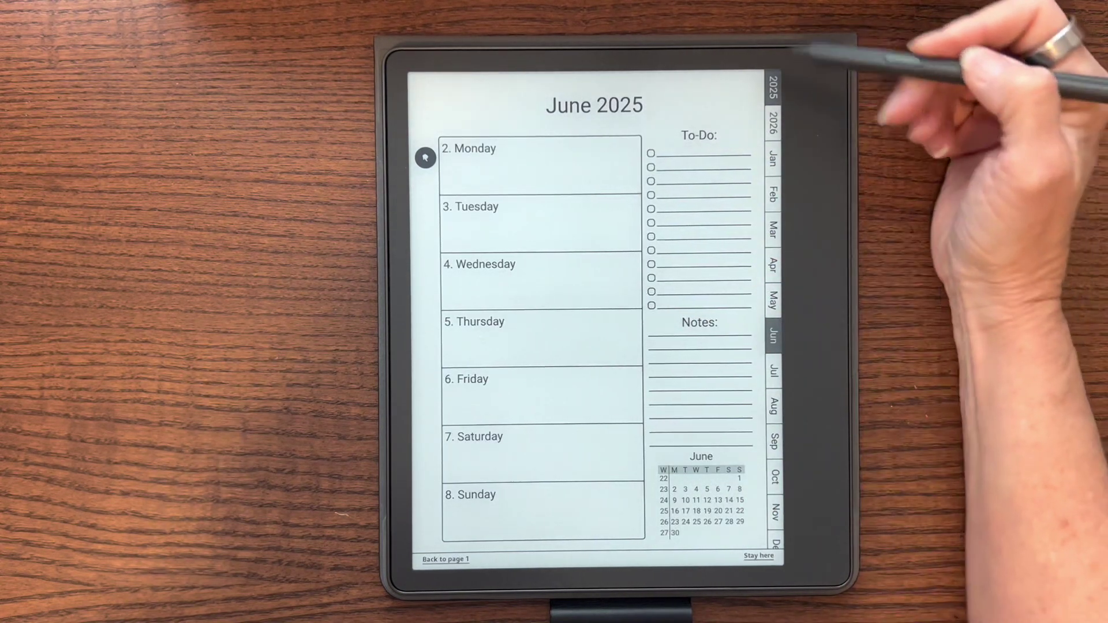
{"action": "left_click", "coordinate": [776, 88]}
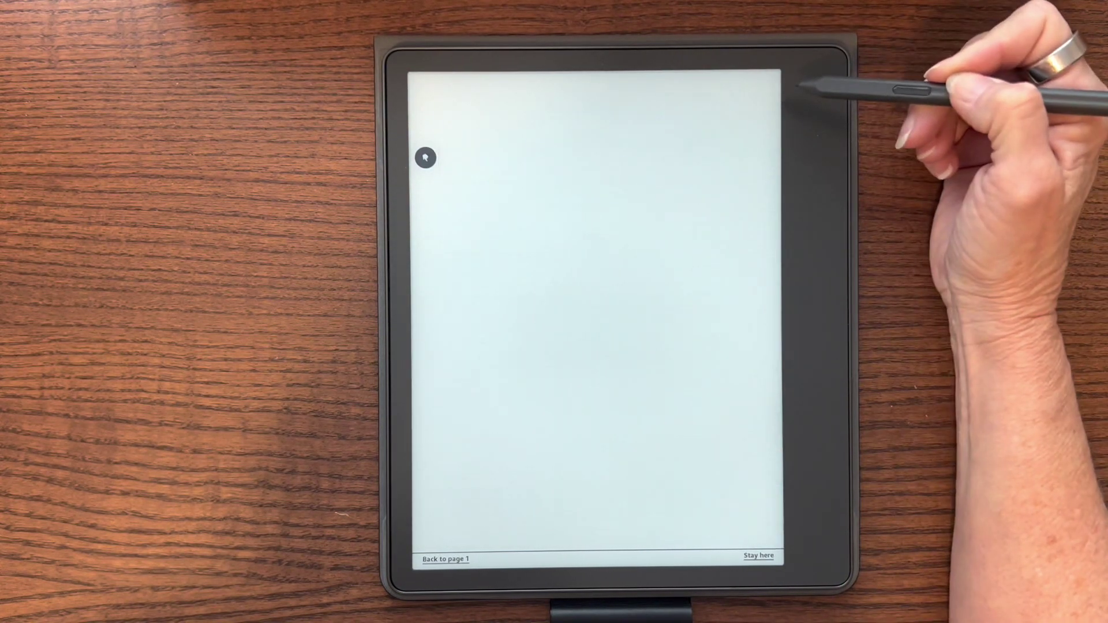
{"action": "left_click", "coordinate": [774, 159]}
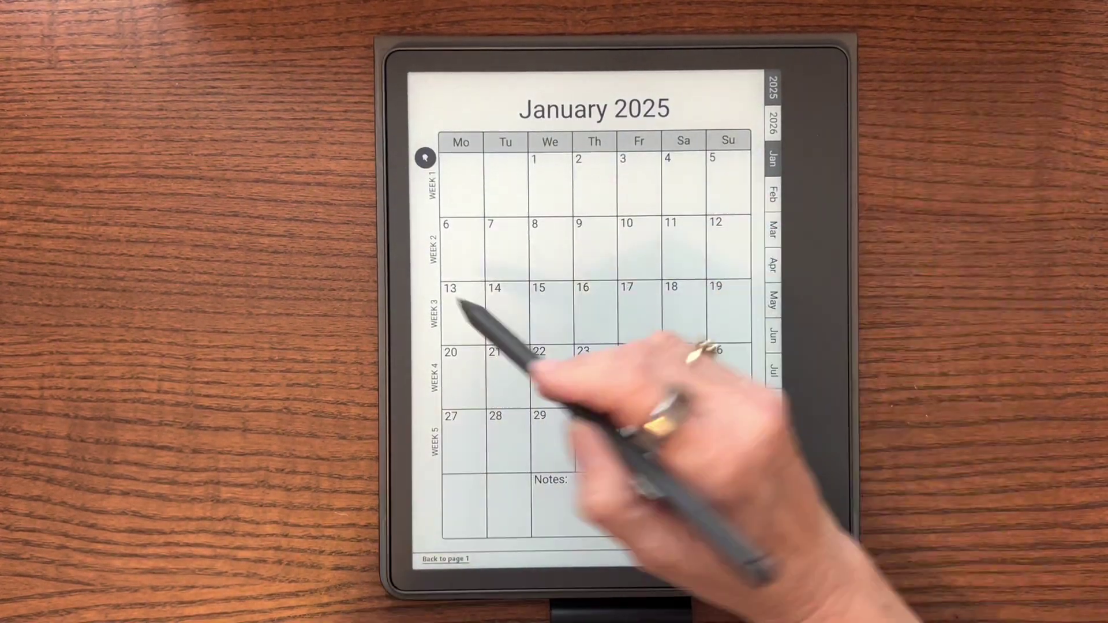
{"action": "left_click", "coordinate": [433, 314]}
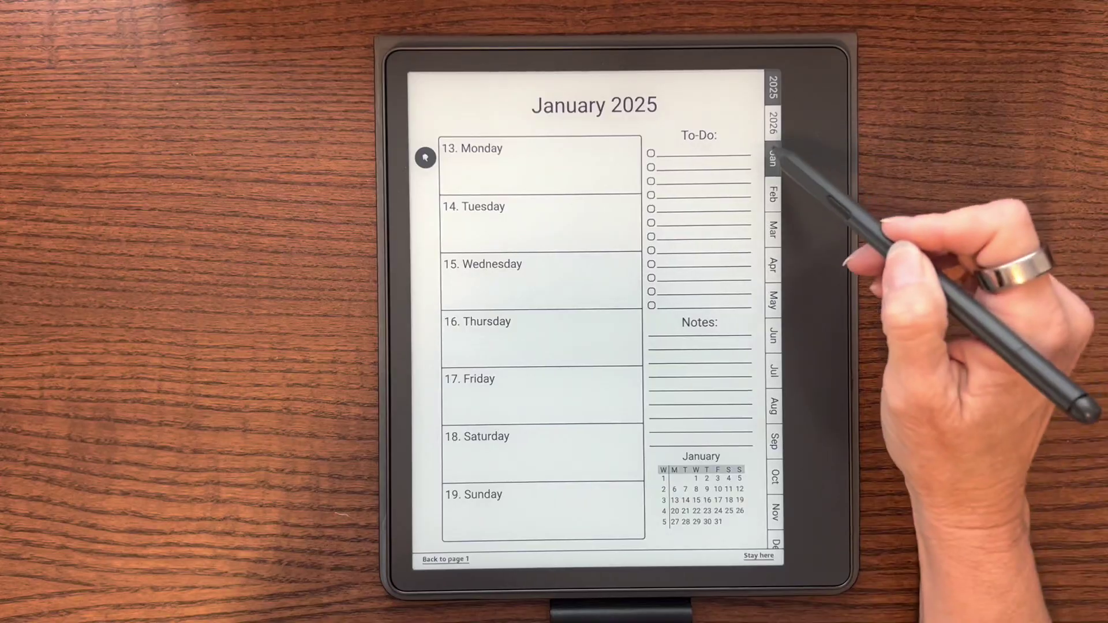
{"action": "left_click", "coordinate": [774, 161]}
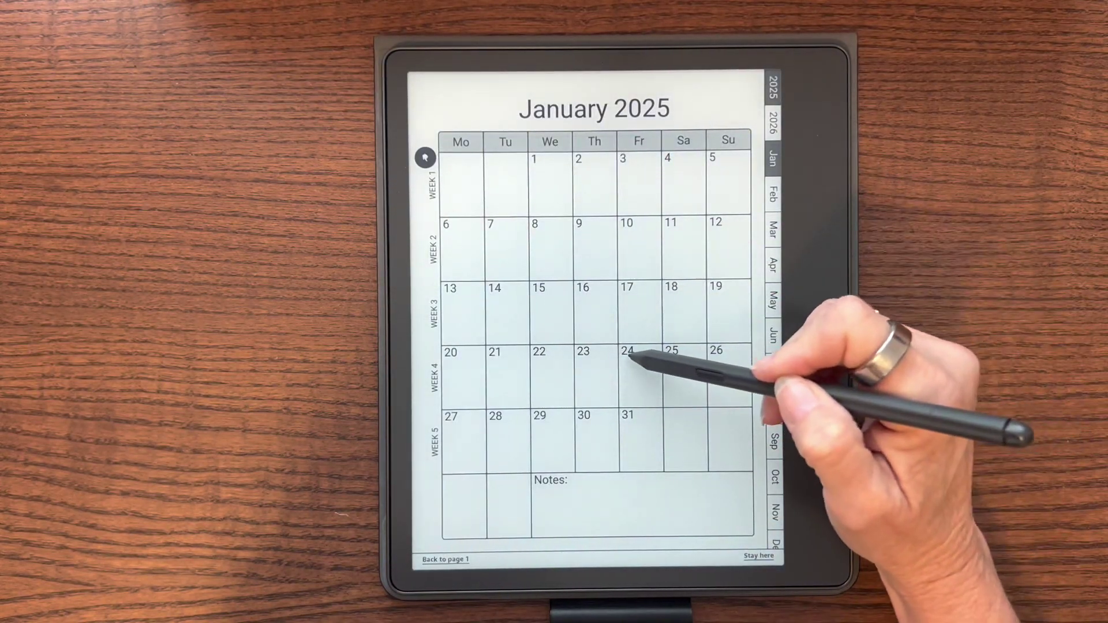
- Jump between January daily pages (1/24, 1/15, 1/22) and weekly pages, then open August 2025
{"action": "left_click", "coordinate": [630, 355]}
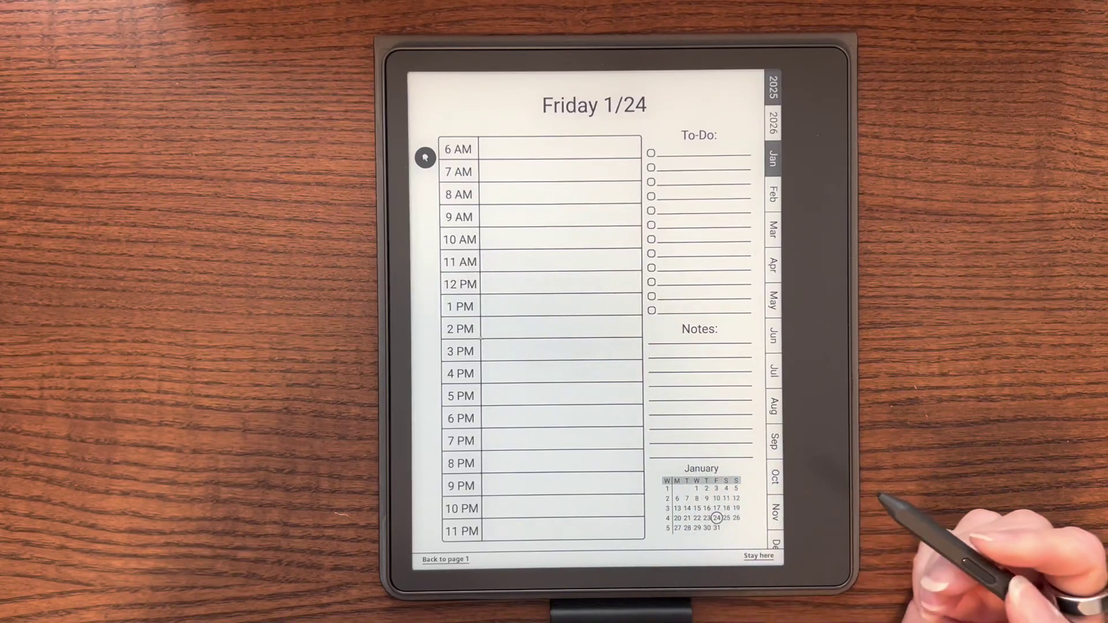
{"action": "left_click", "coordinate": [698, 509]}
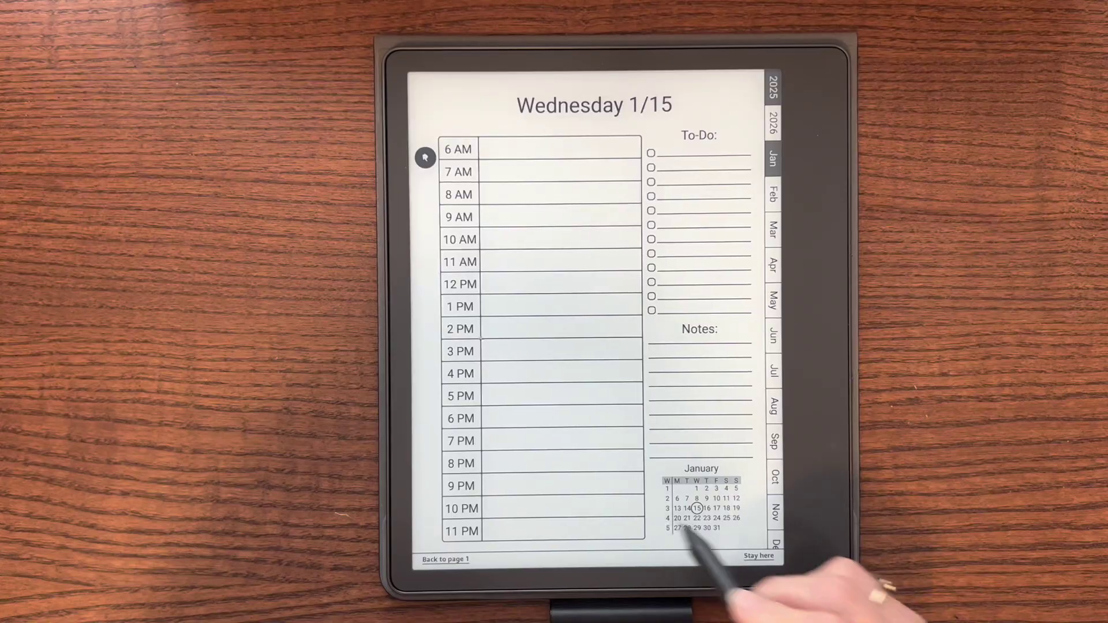
{"action": "left_click", "coordinate": [668, 518]}
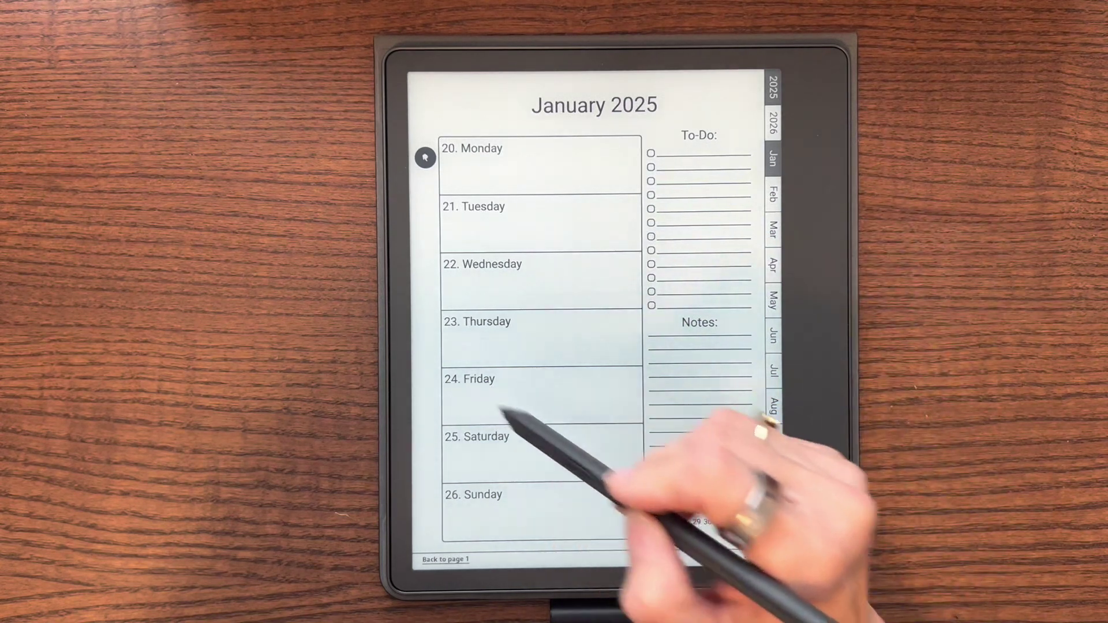
{"action": "left_click", "coordinate": [482, 264]}
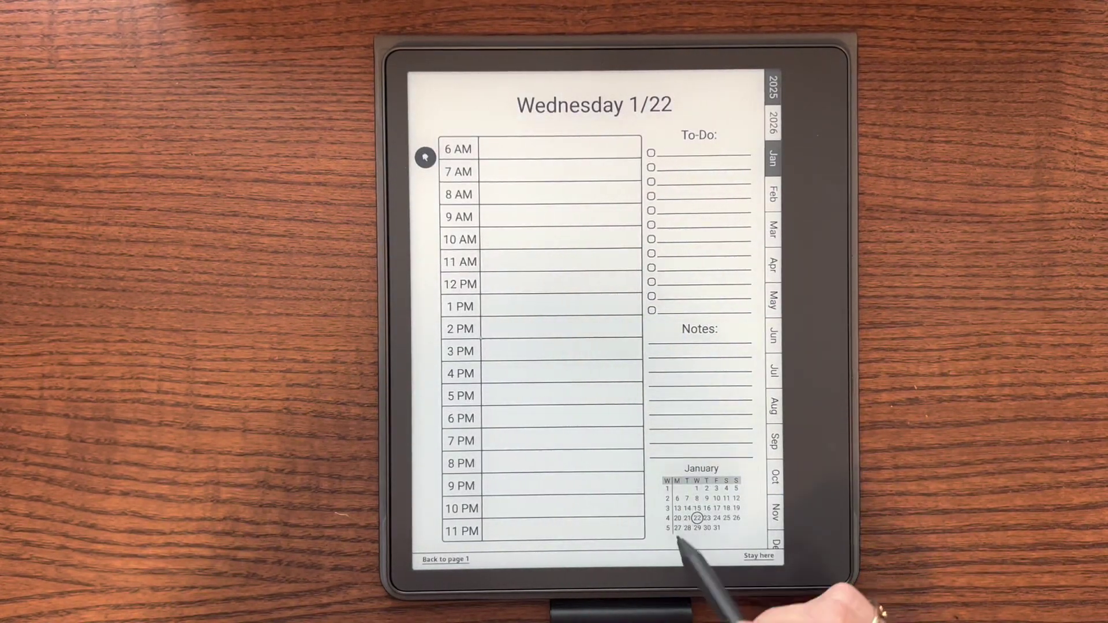
{"action": "left_click", "coordinate": [669, 528]}
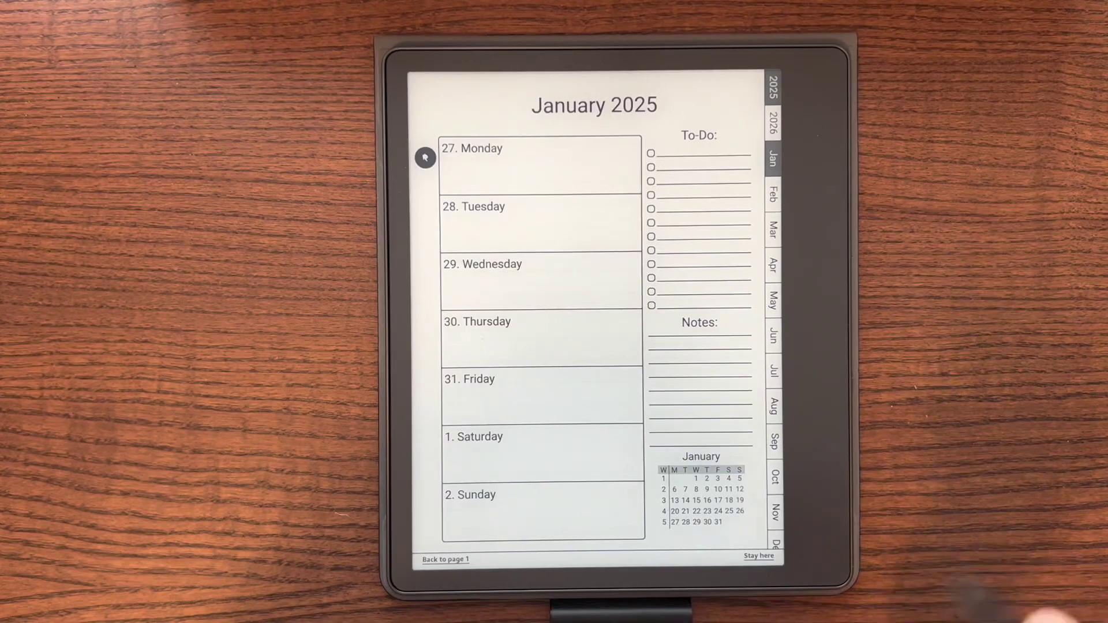
{"action": "left_click", "coordinate": [772, 158]}
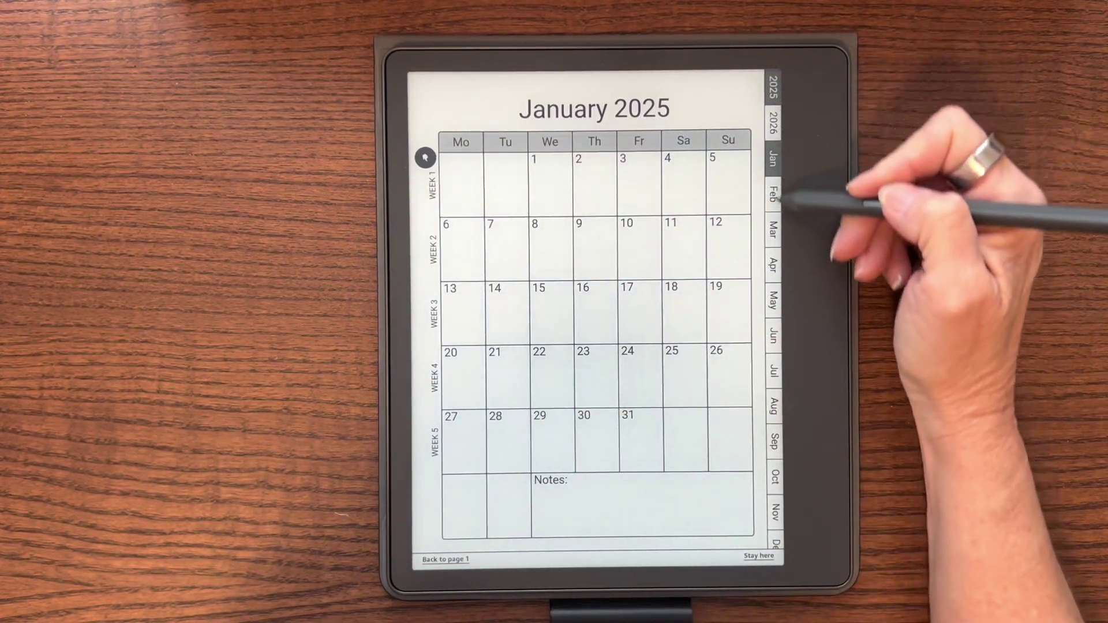
{"action": "left_click", "coordinate": [773, 407]}
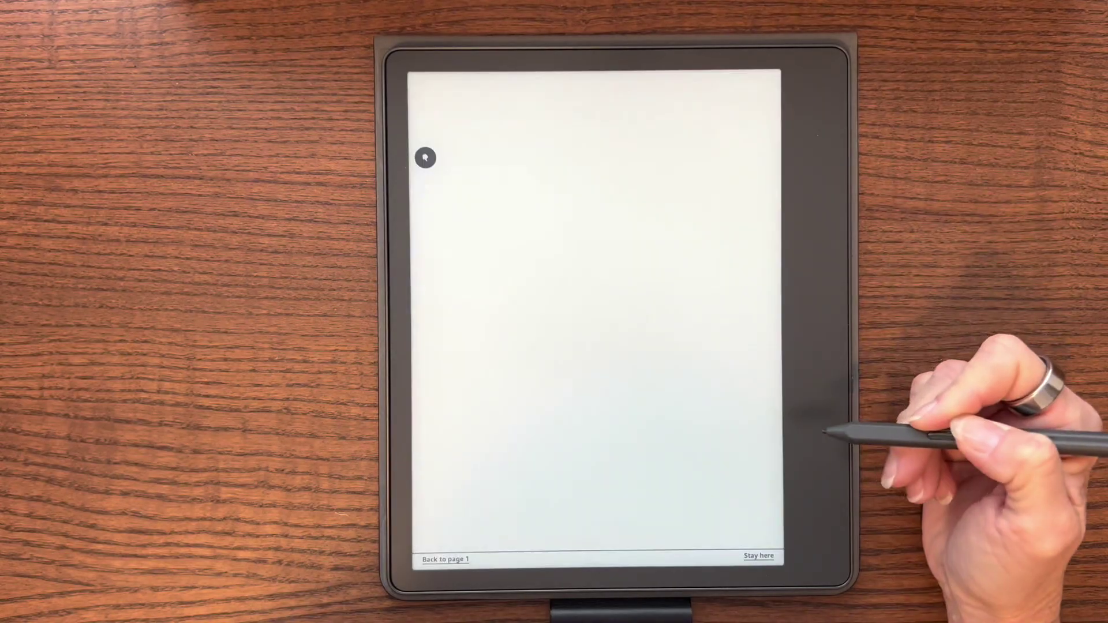